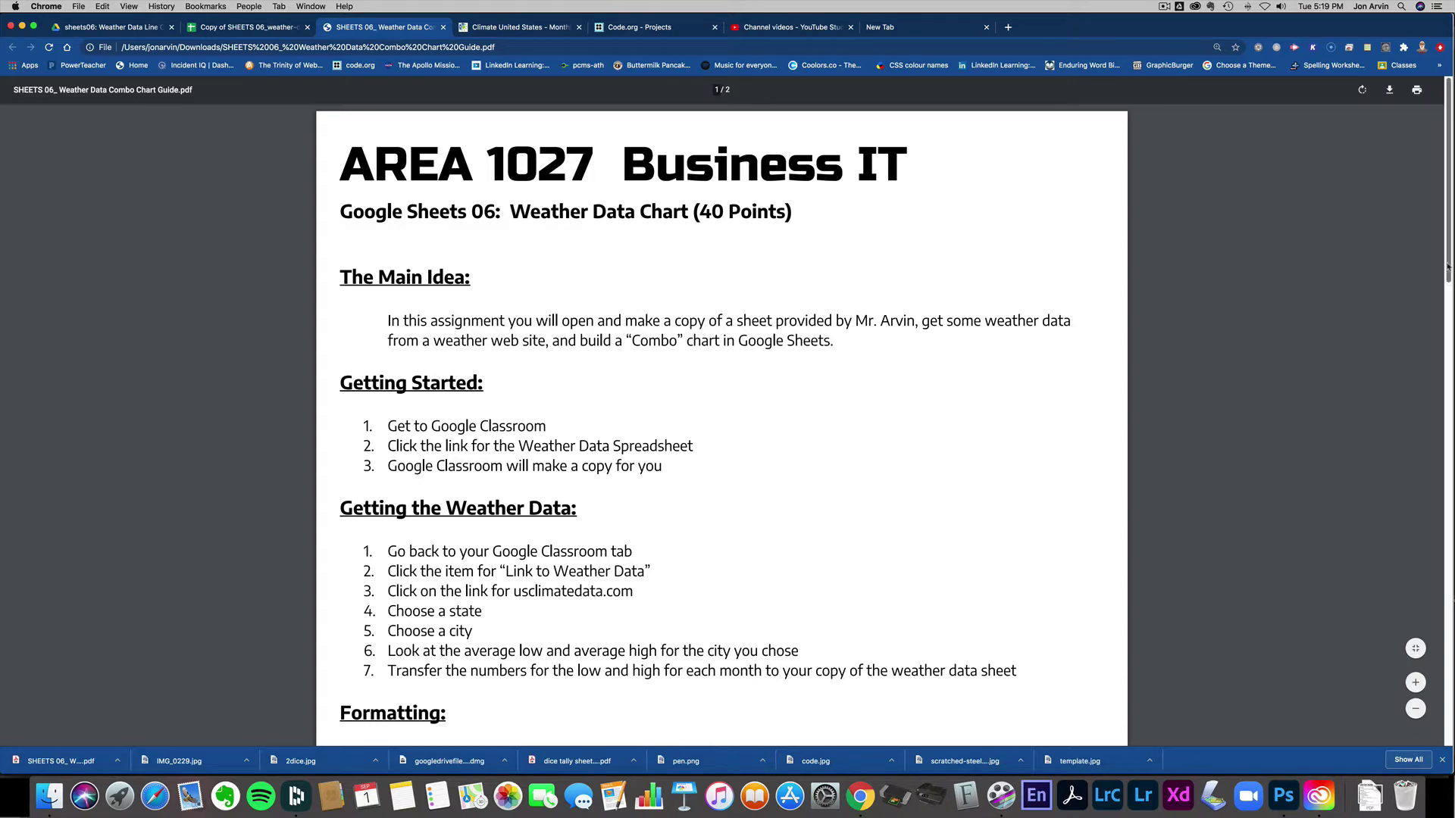
Read through the PDF guide, highlighting the Link to Weather Data line and usclimatedata.com
drag(1447, 265, 1388, 376)
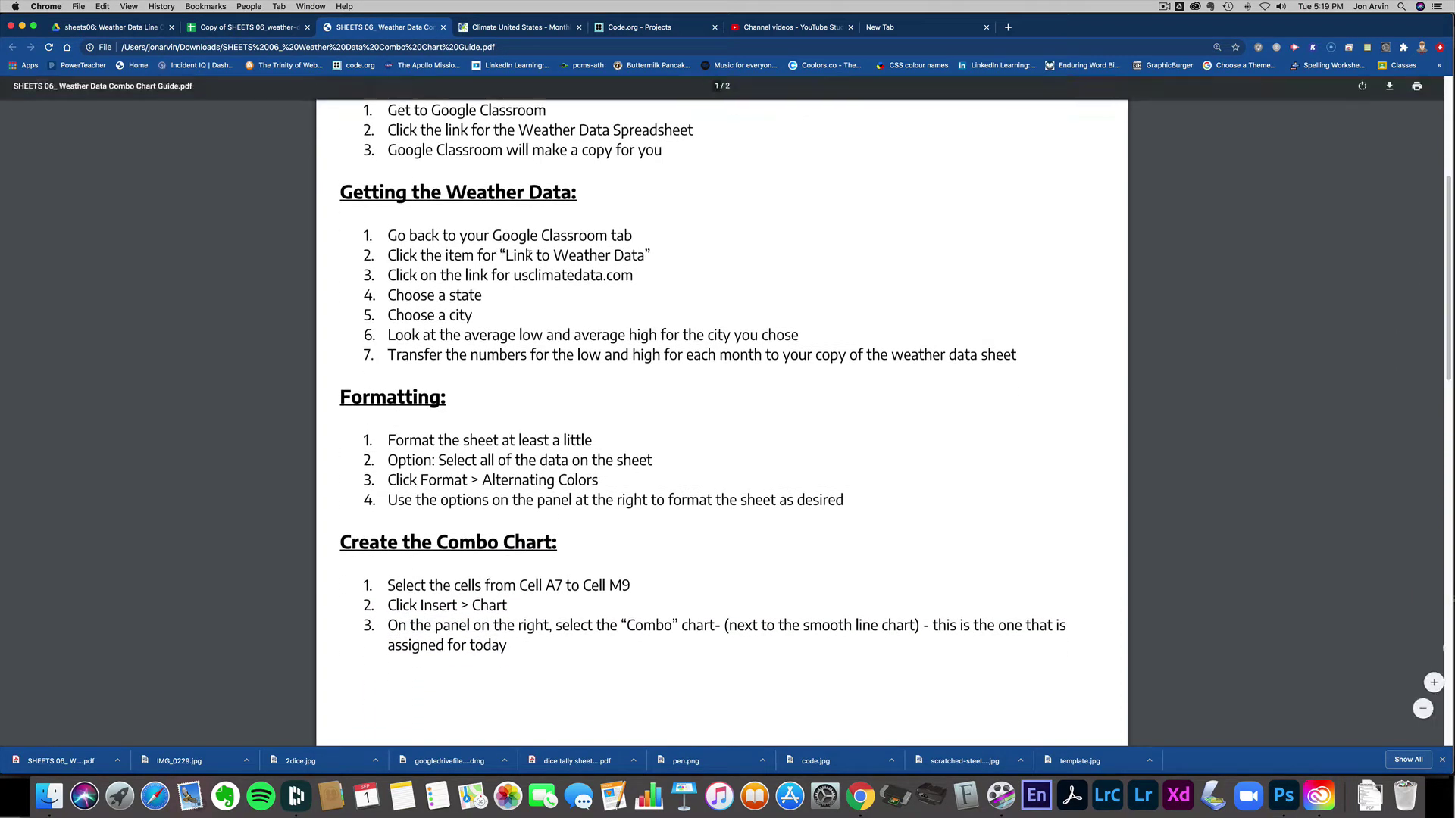
drag(503, 257, 652, 260)
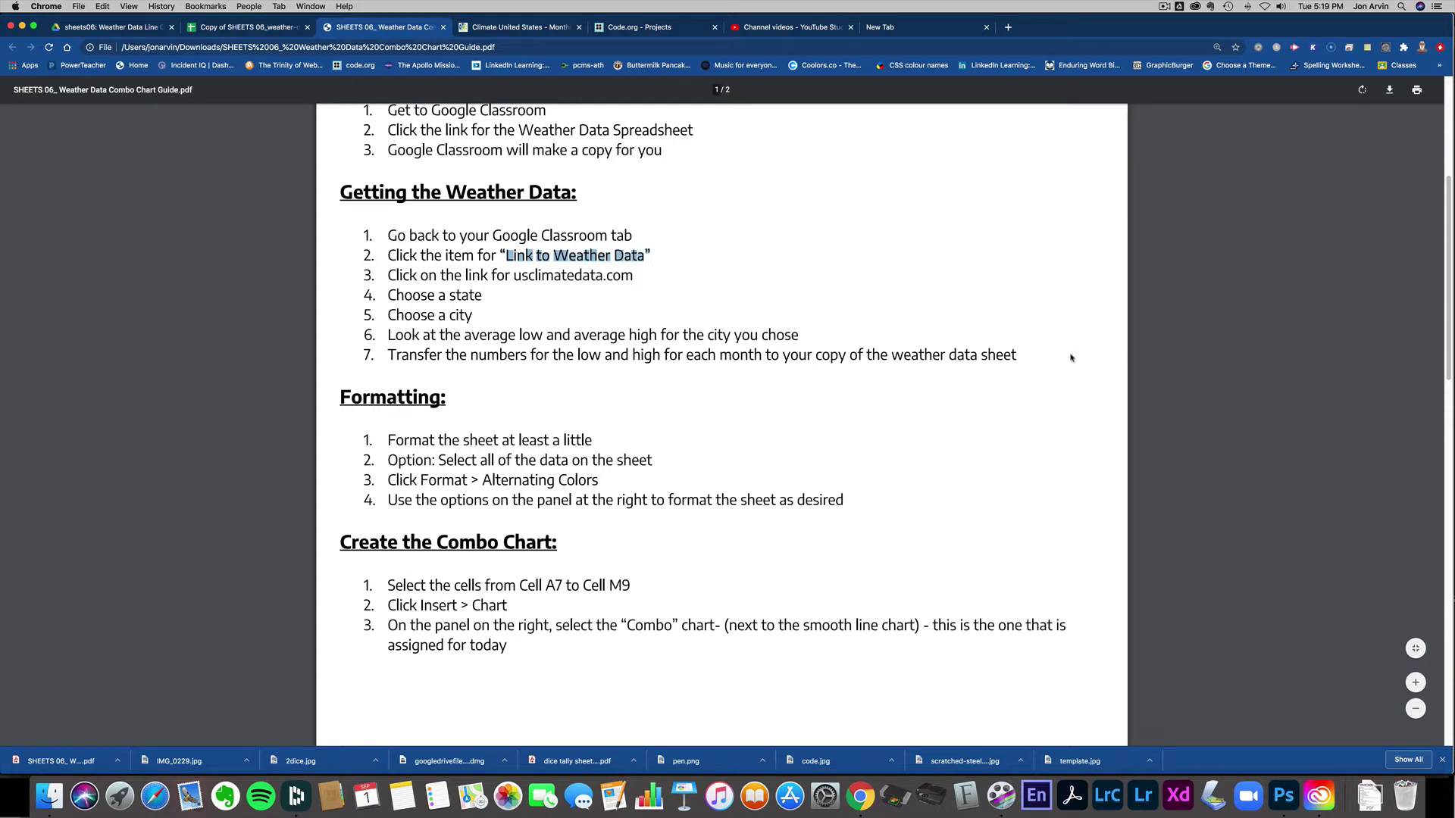
drag(513, 276, 638, 278)
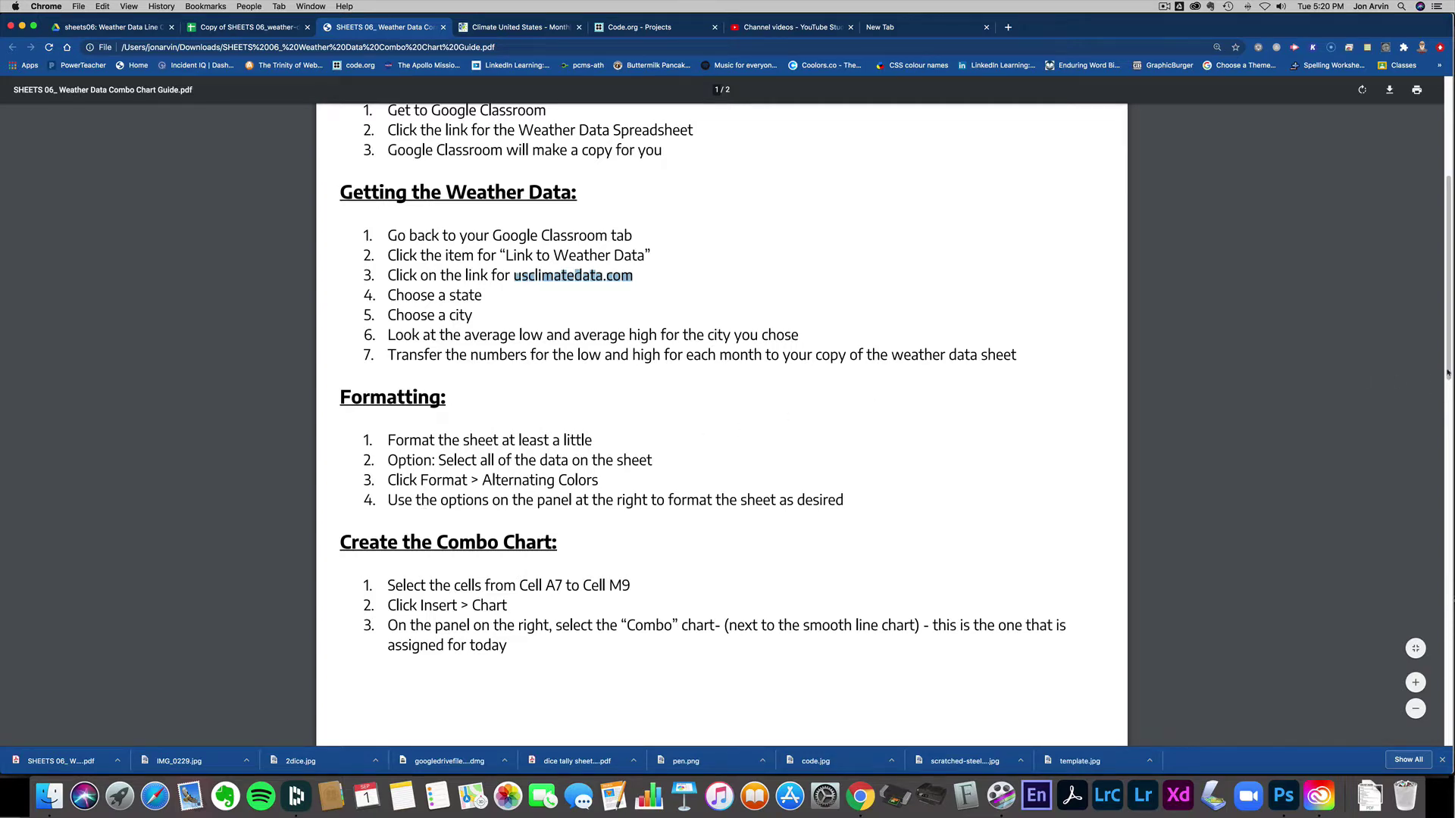
drag(1447, 373, 1374, 588)
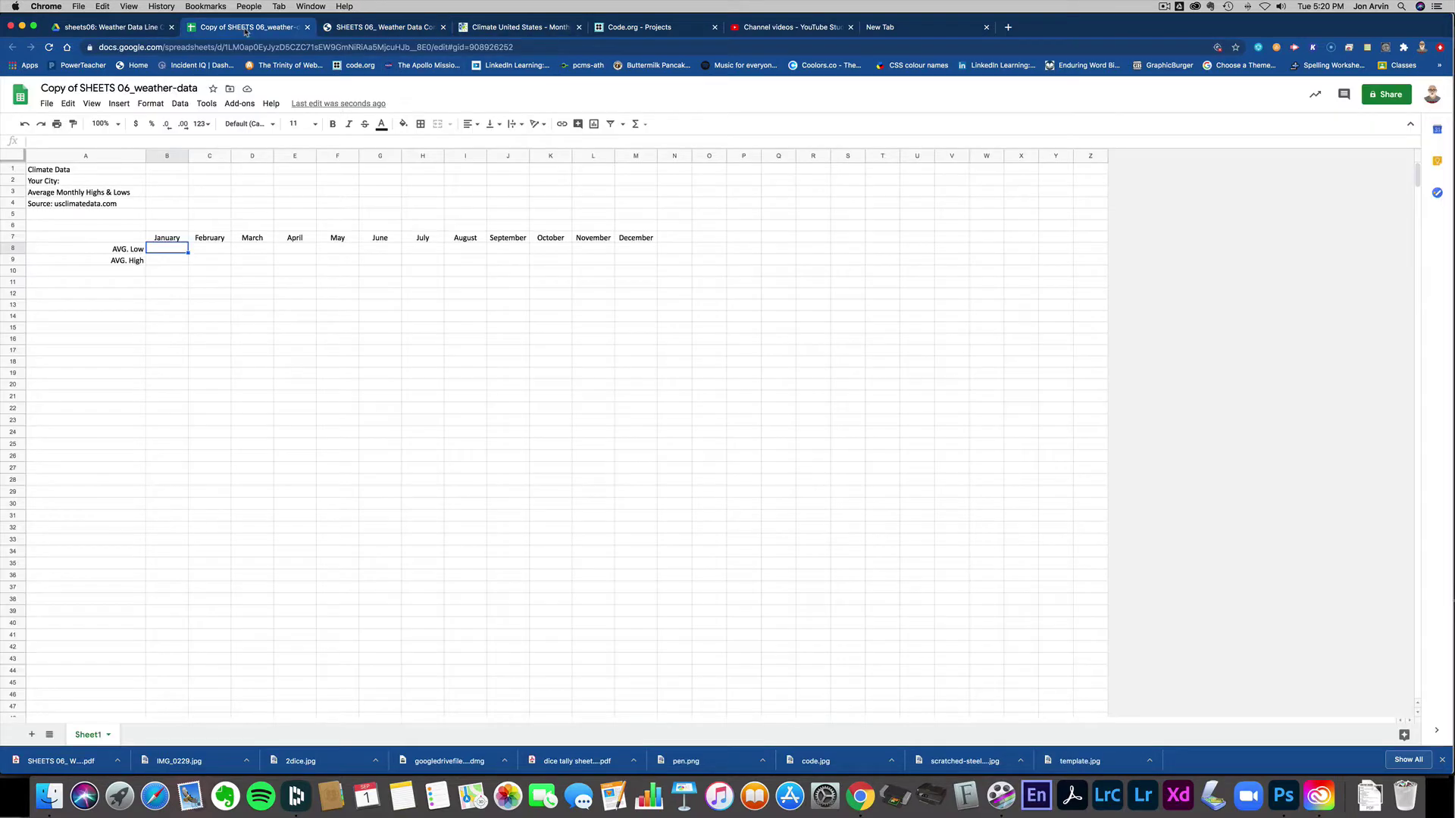
click(246, 29)
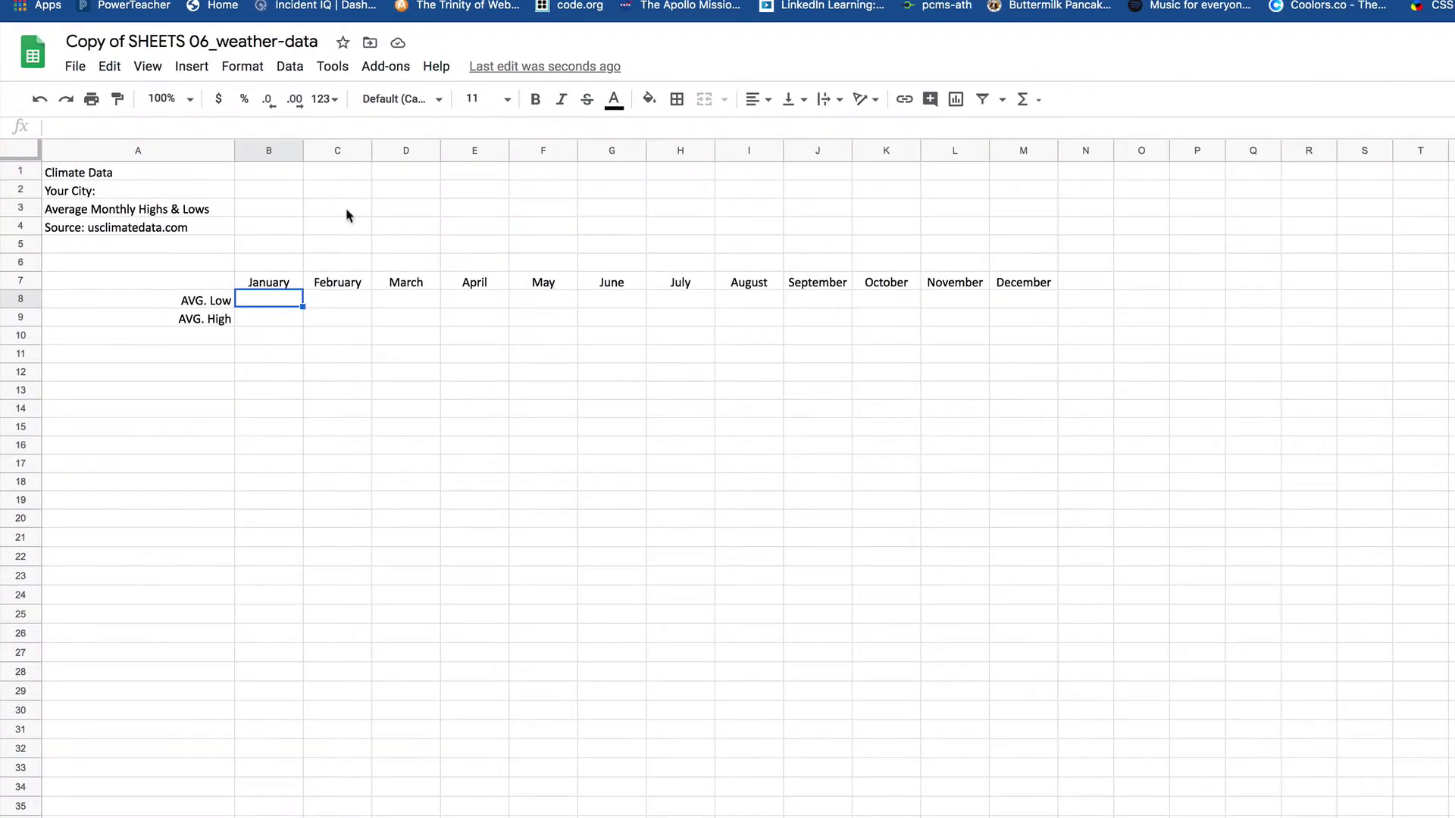
Switch to the usclimatedata.com page showing Indianapolis-Eagle Creek Airpark monthly averages
click(659, 36)
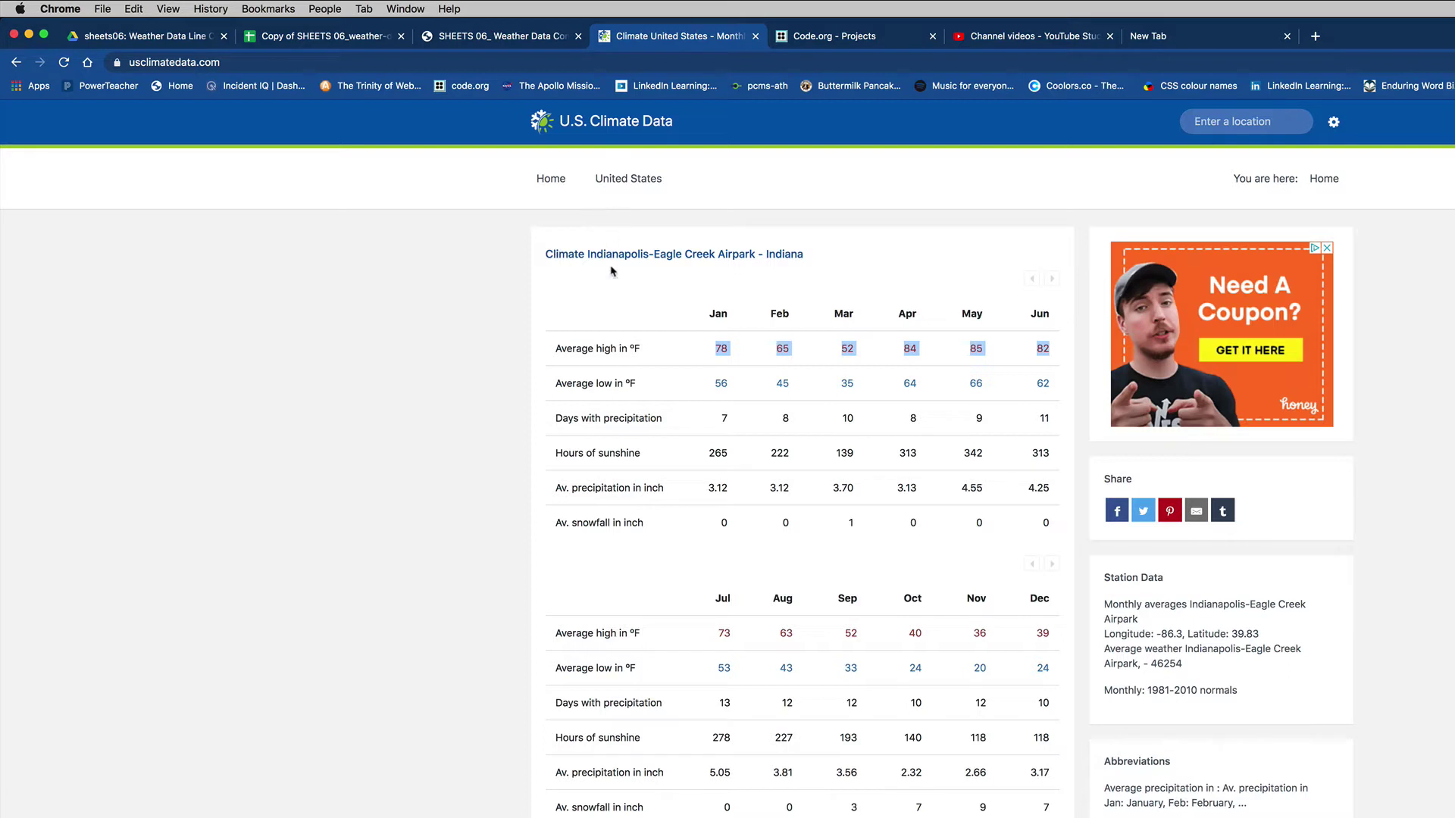
click(545, 188)
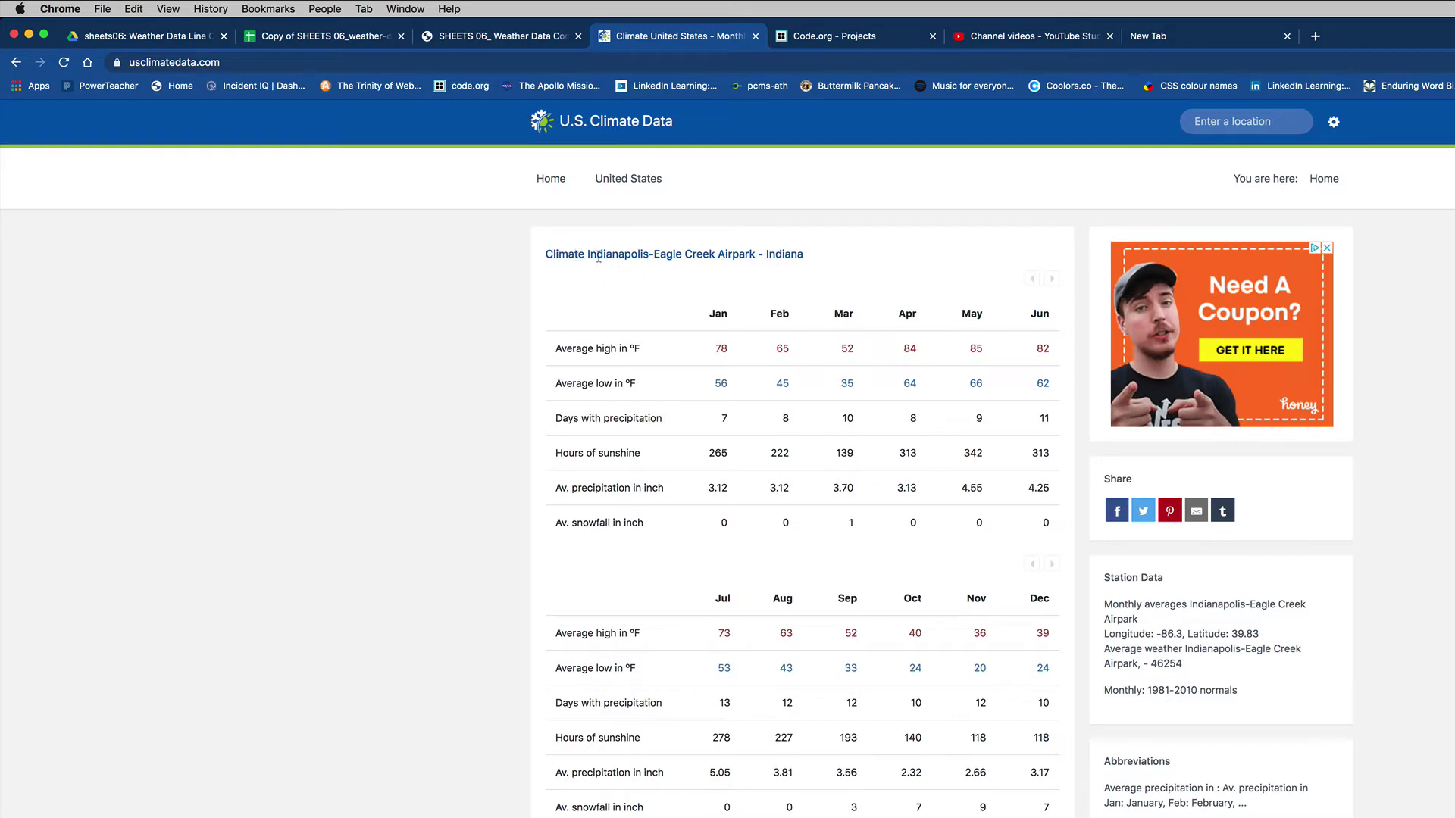
drag(616, 256, 806, 258)
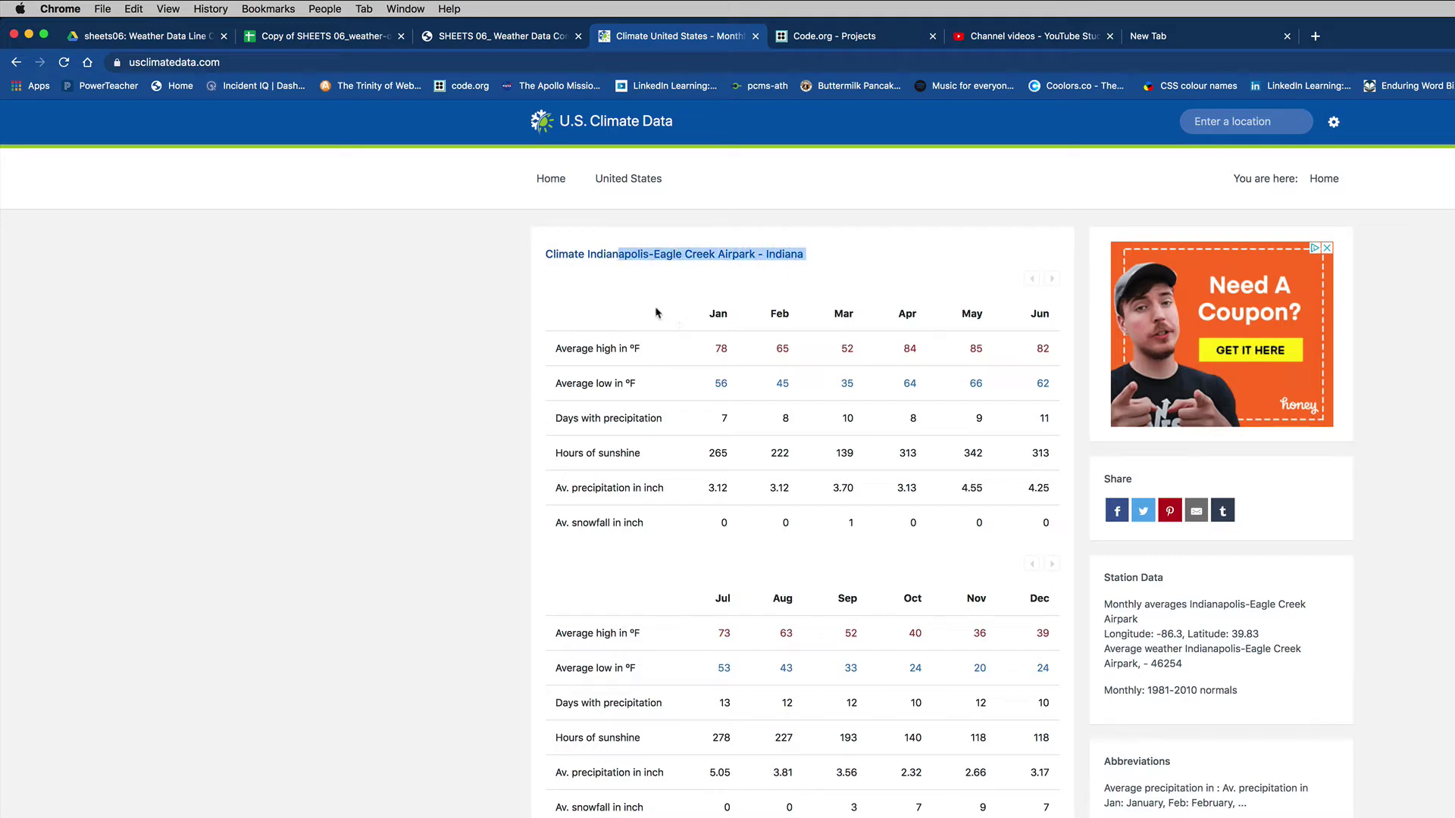
click(580, 303)
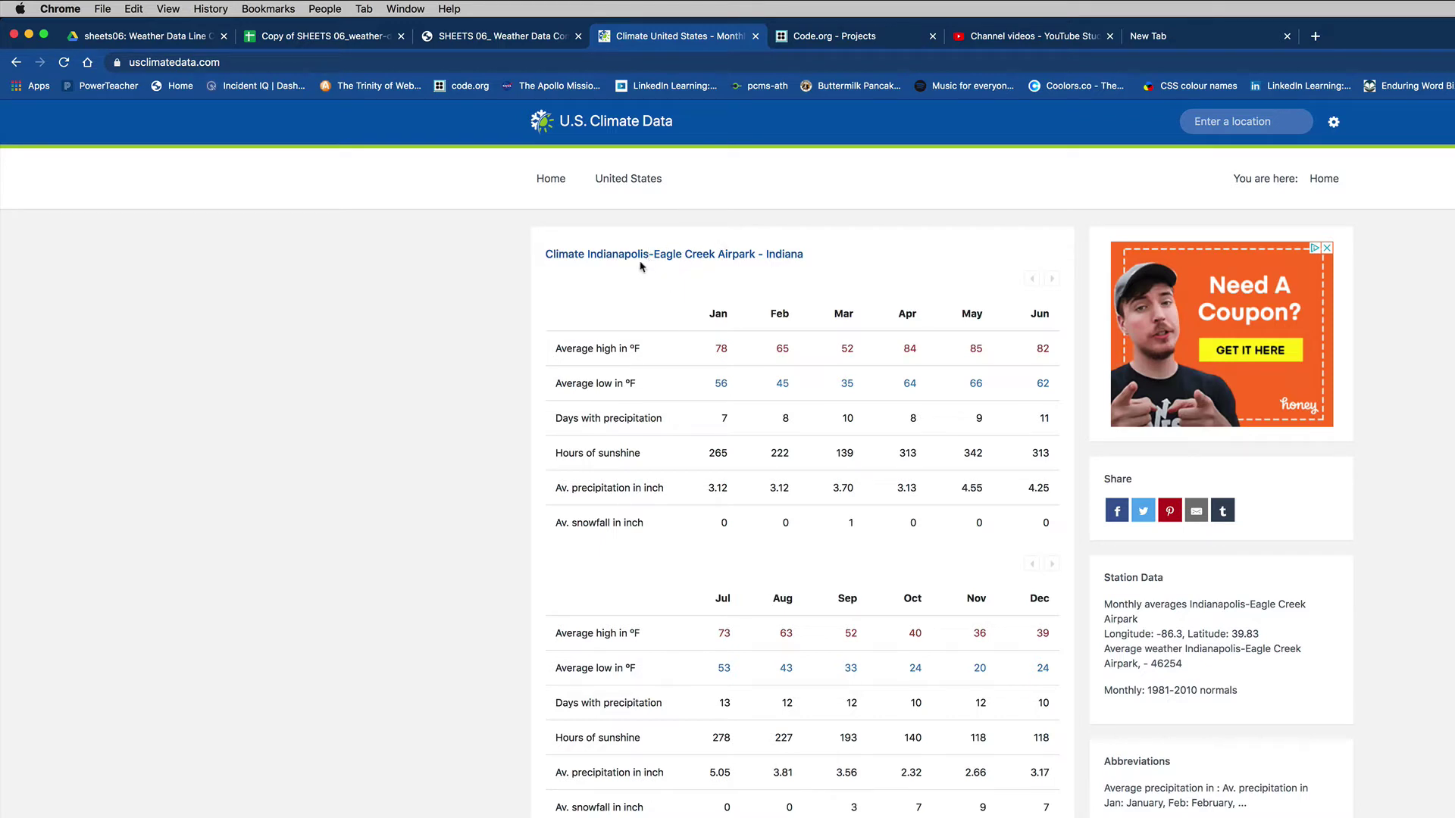
Browse the Texas and Pennsylvania city lists from the United States state map
click(646, 183)
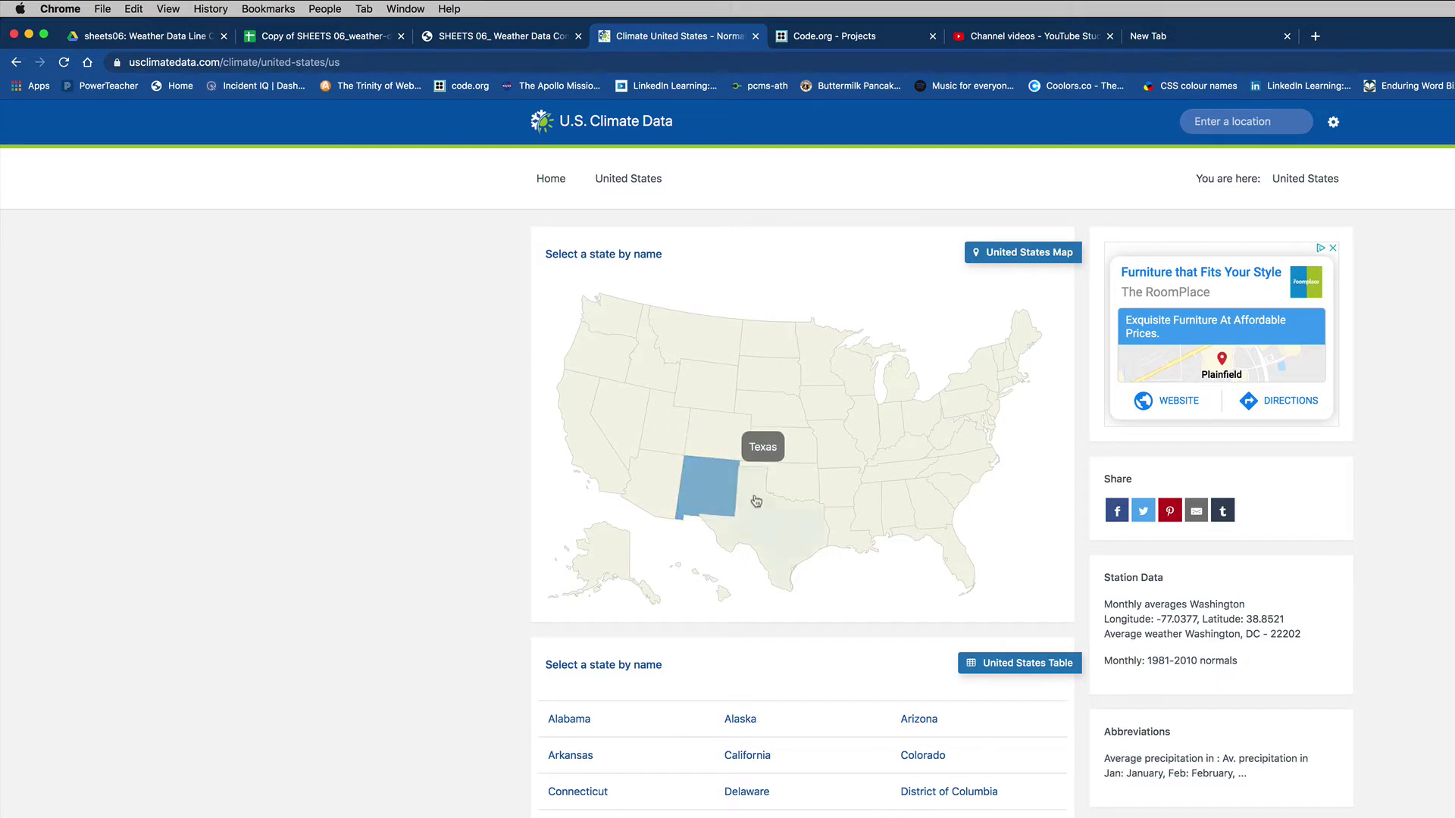
click(777, 515)
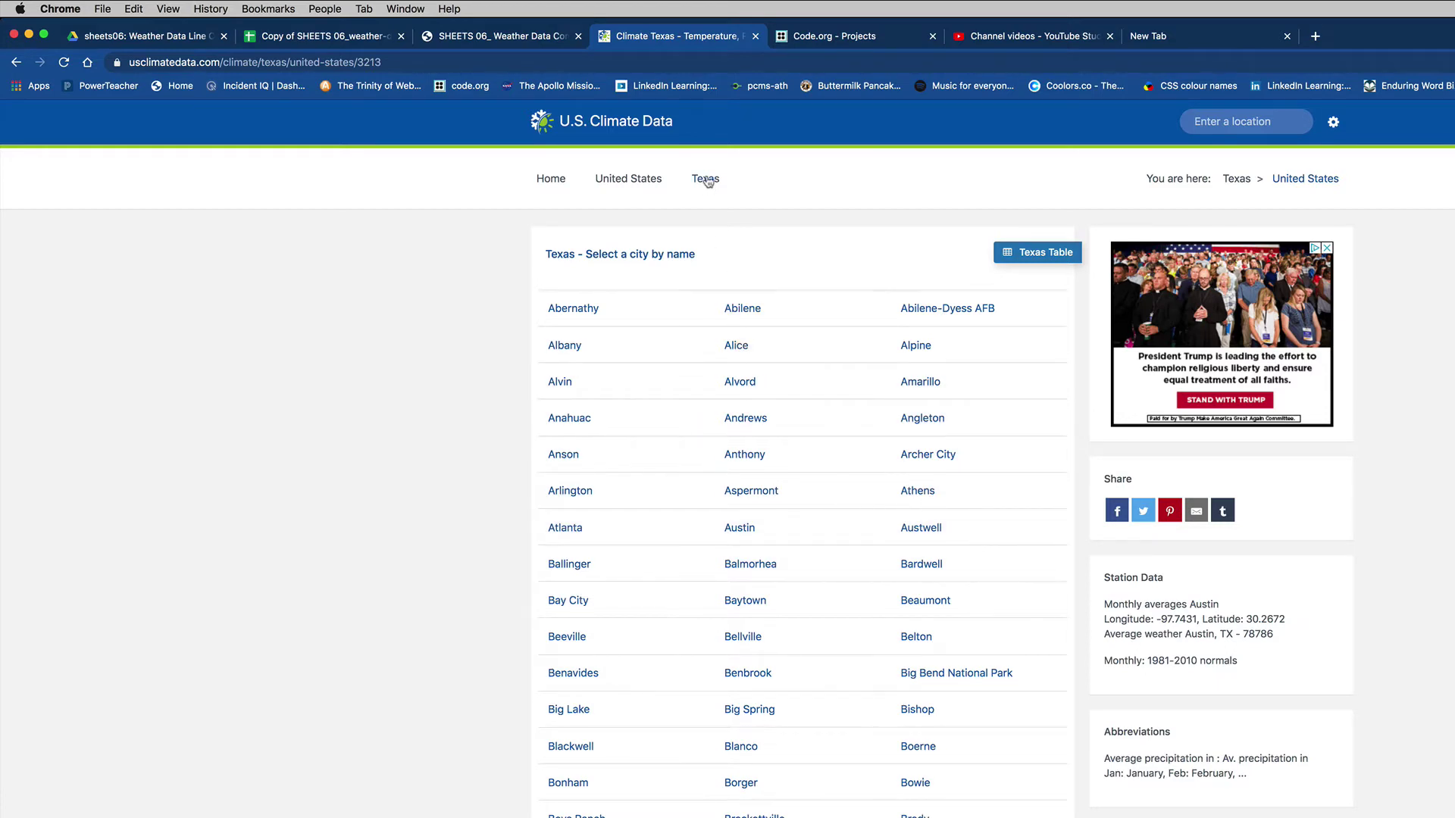
click(617, 182)
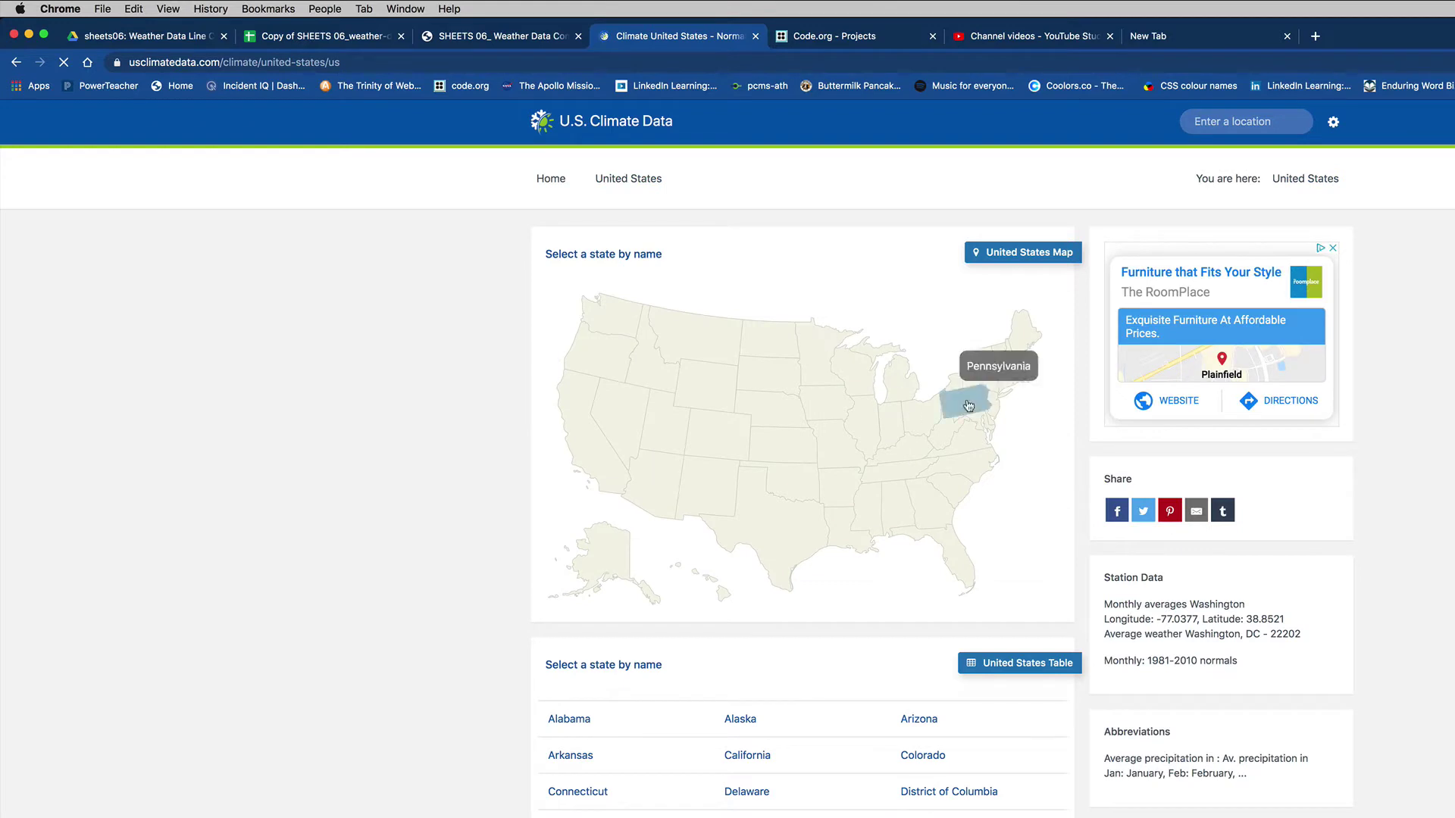
click(968, 406)
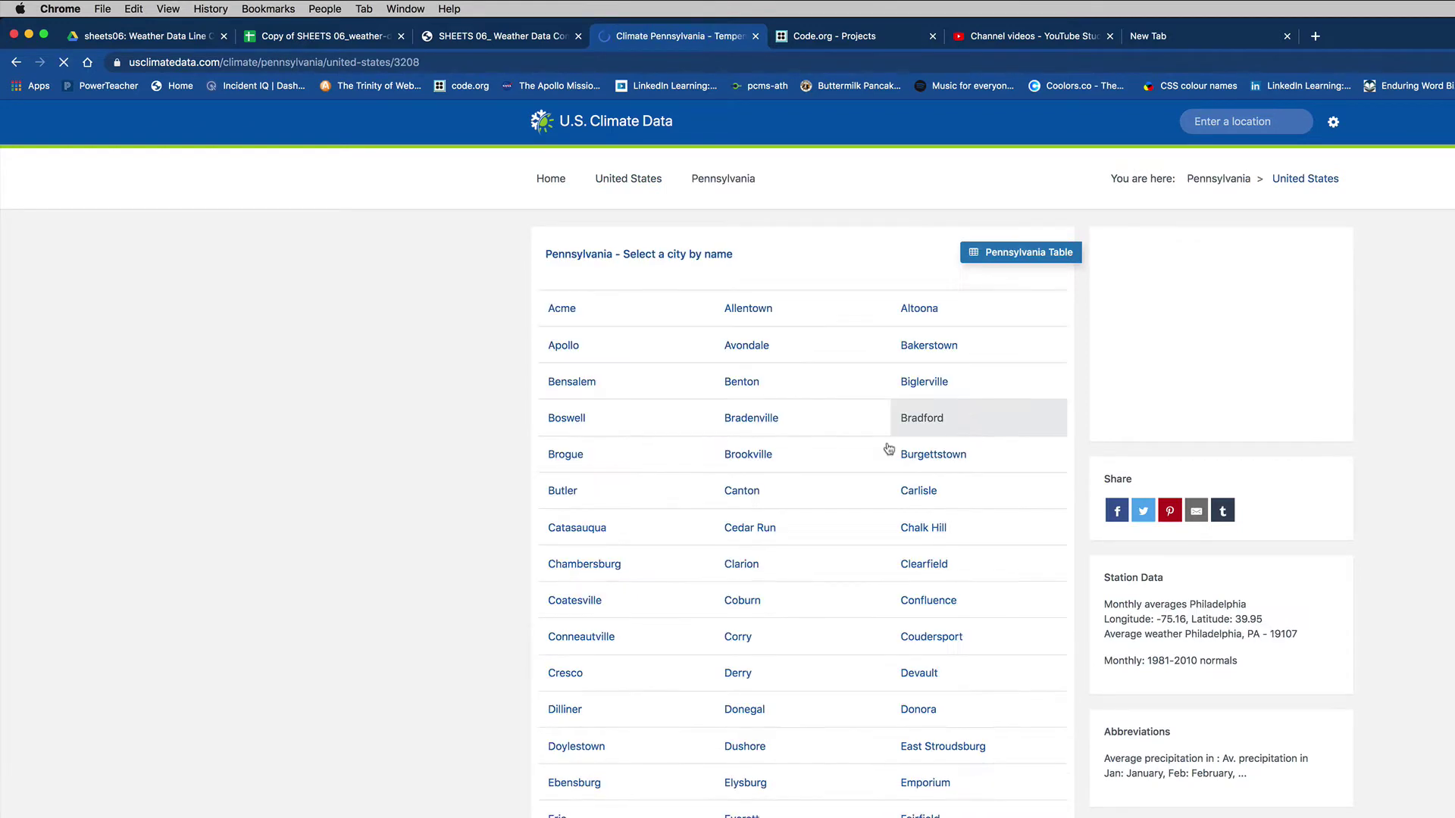
click(616, 181)
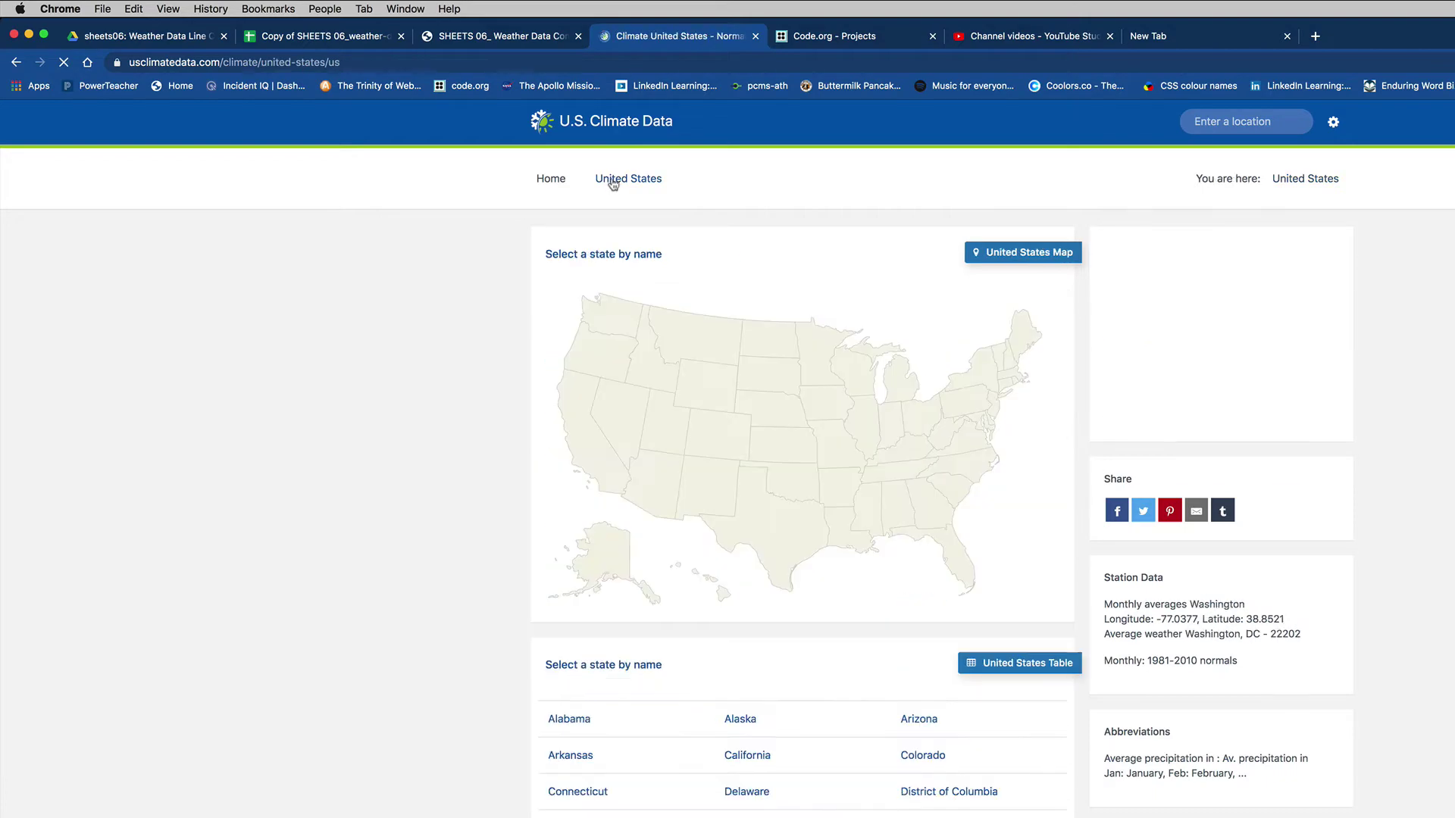
Look through the Indiana city list, then return to the United States map
click(894, 425)
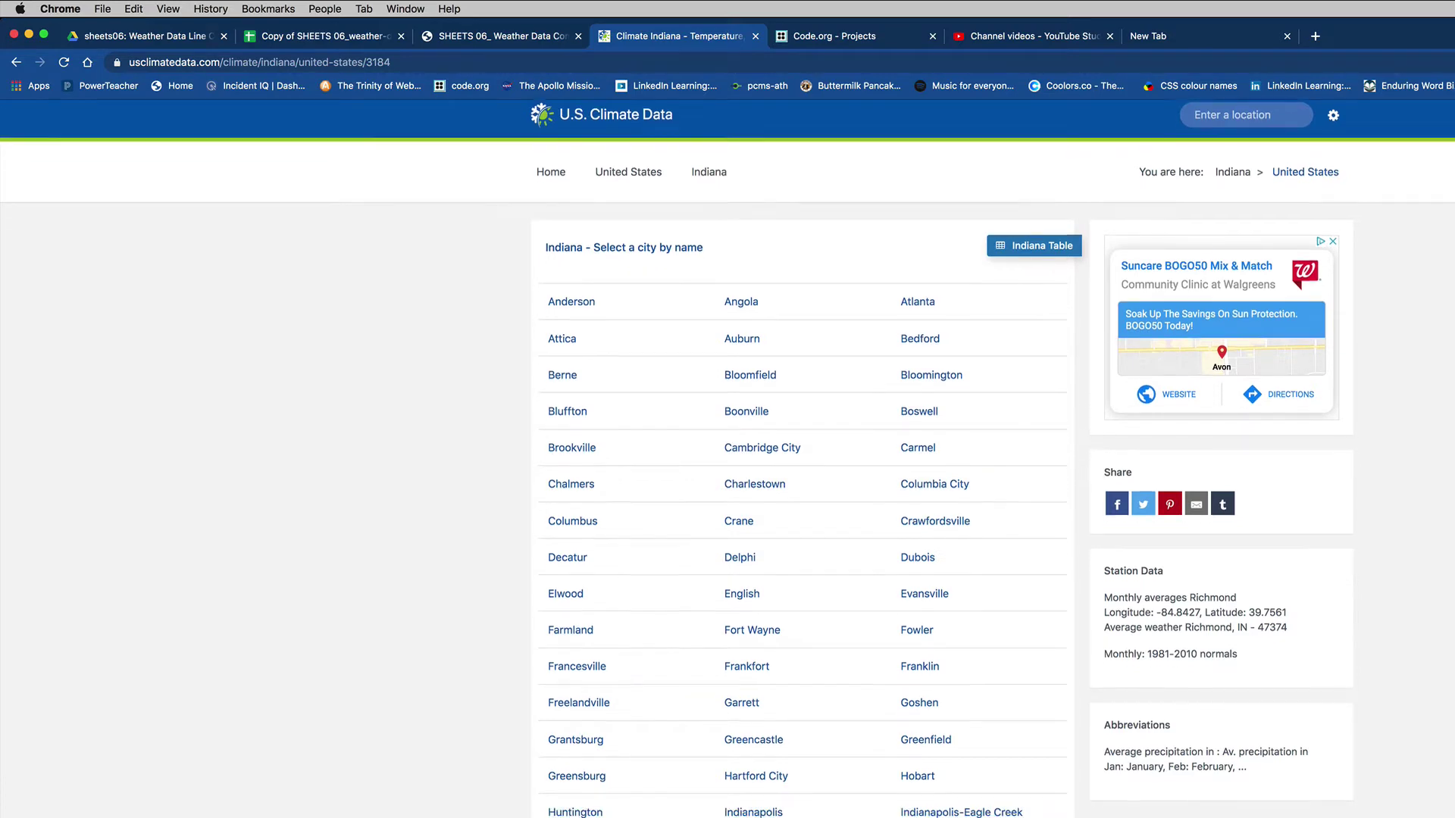
scroll(945, 459, down, 7)
scroll(946, 459, down, 1)
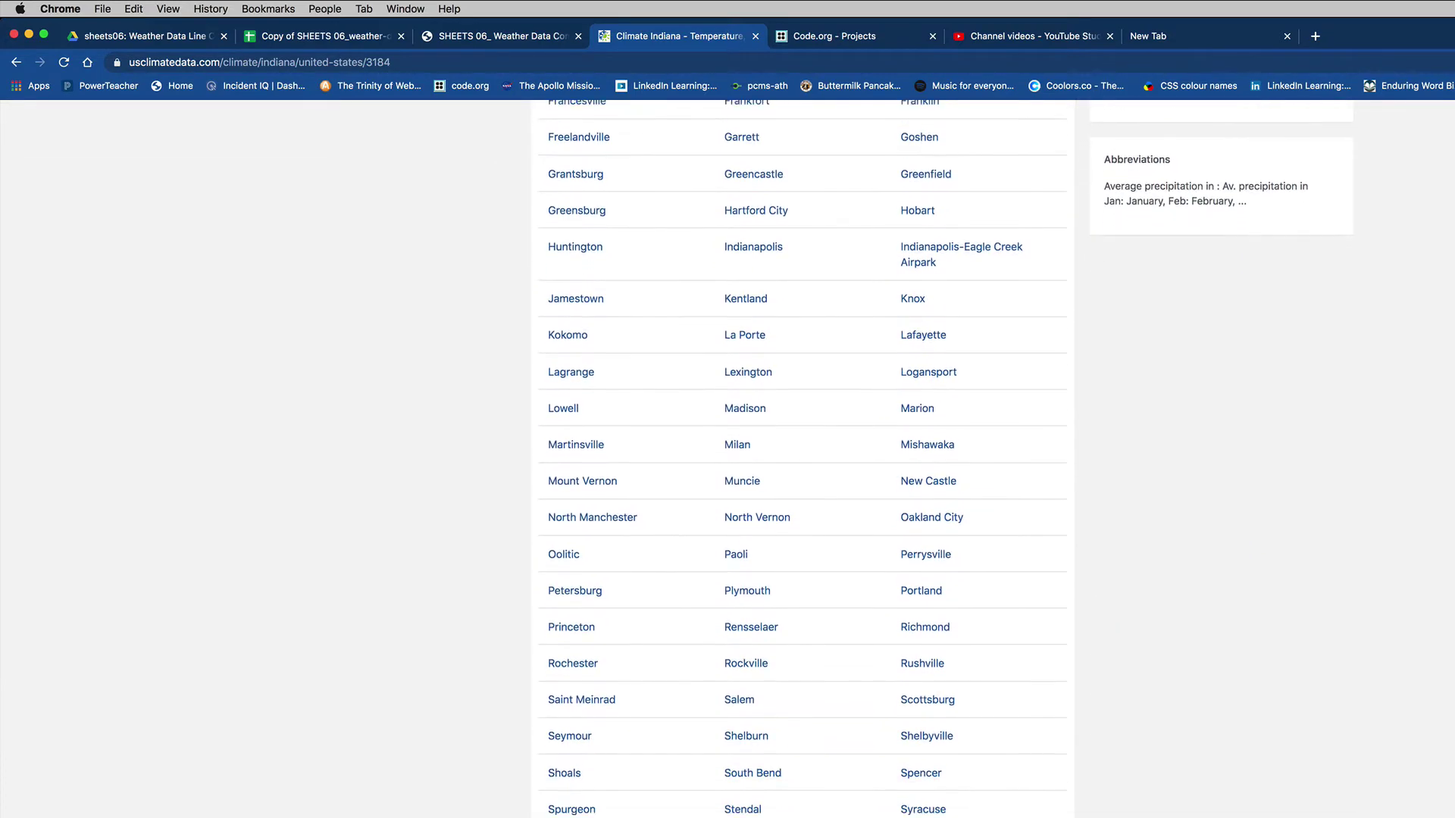
scroll(802, 459, up, 1)
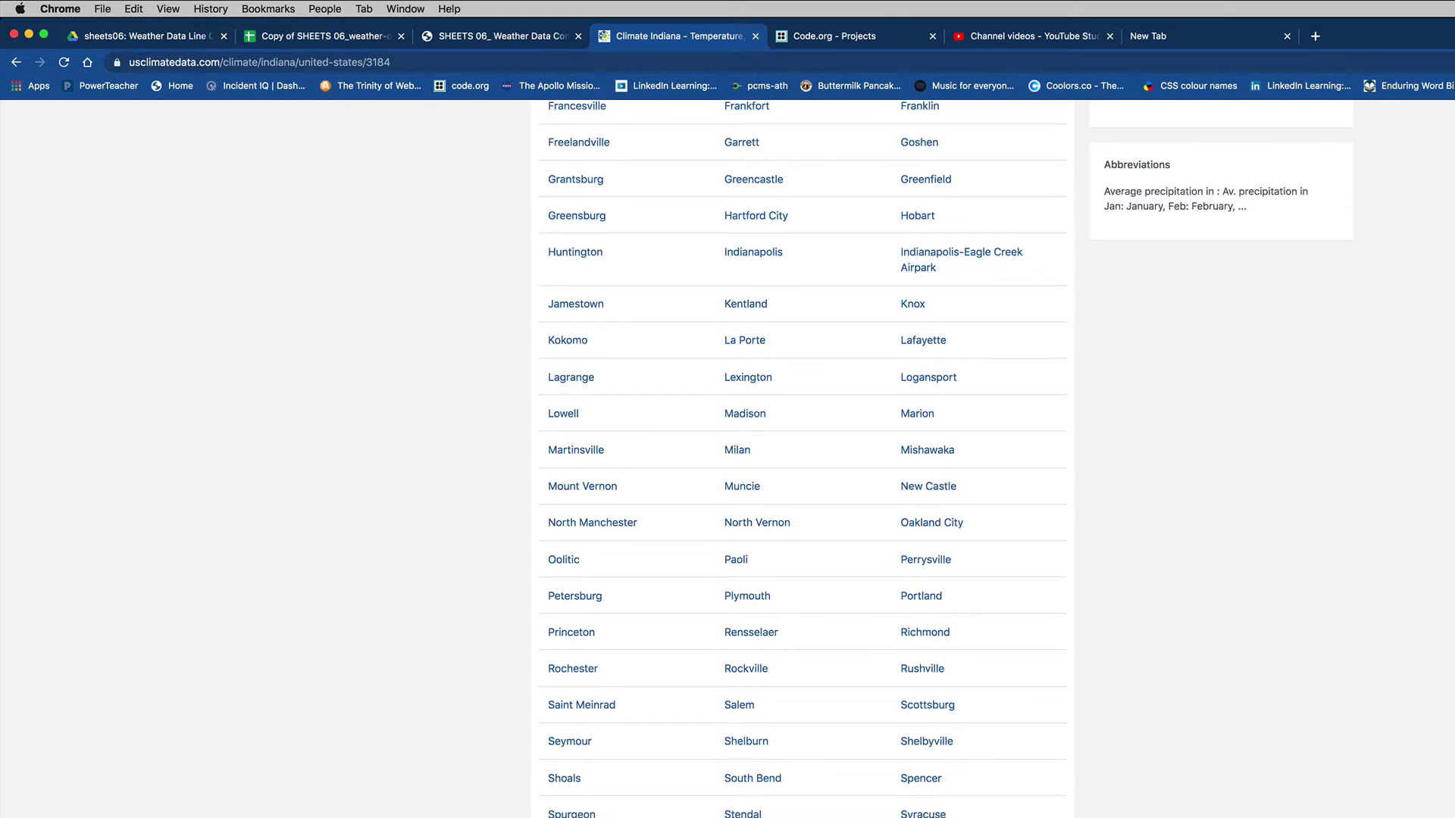
scroll(802, 459, up, 1)
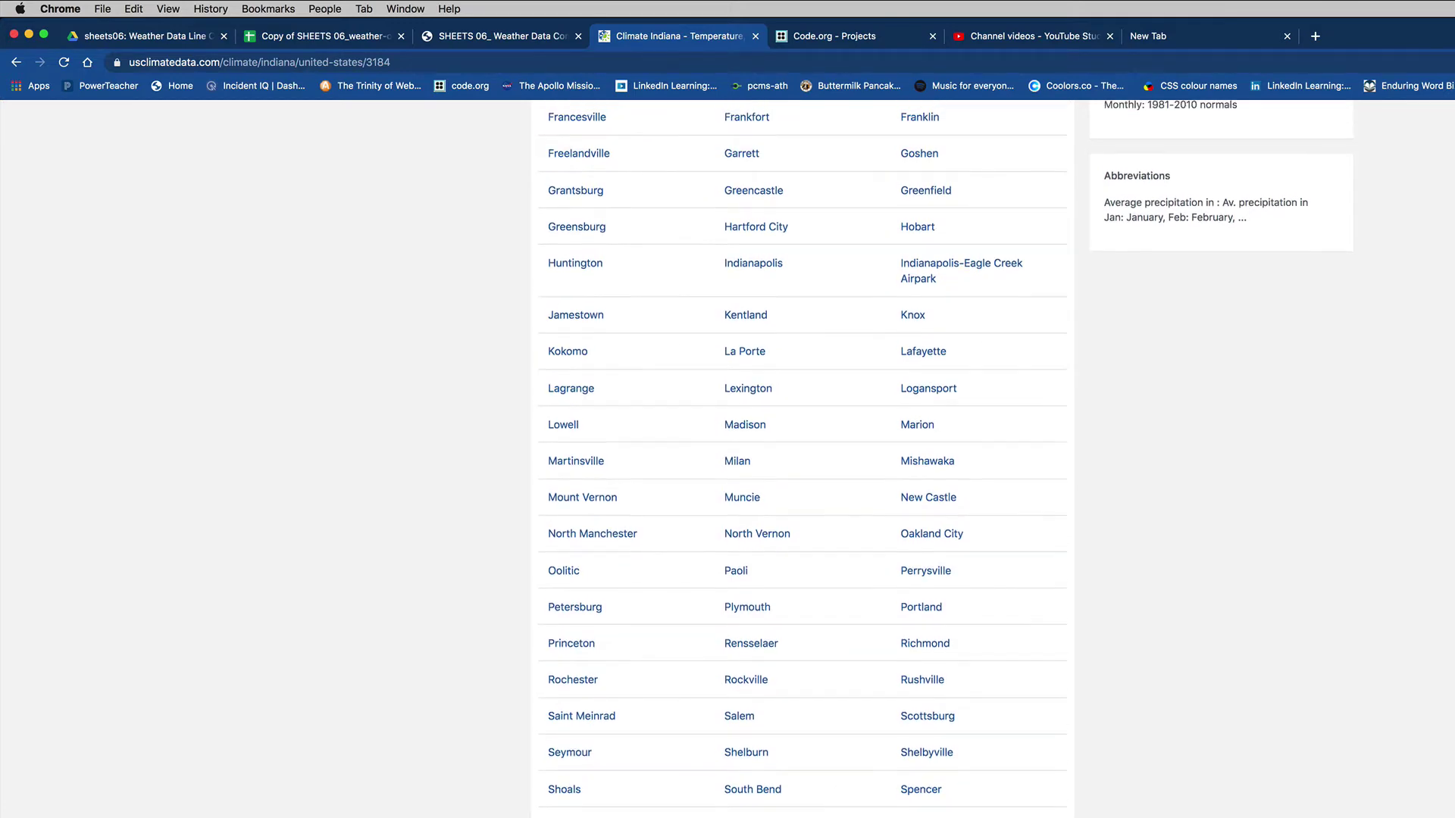
scroll(802, 459, up, 8)
scroll(802, 459, down, 3)
scroll(802, 460, down, 7)
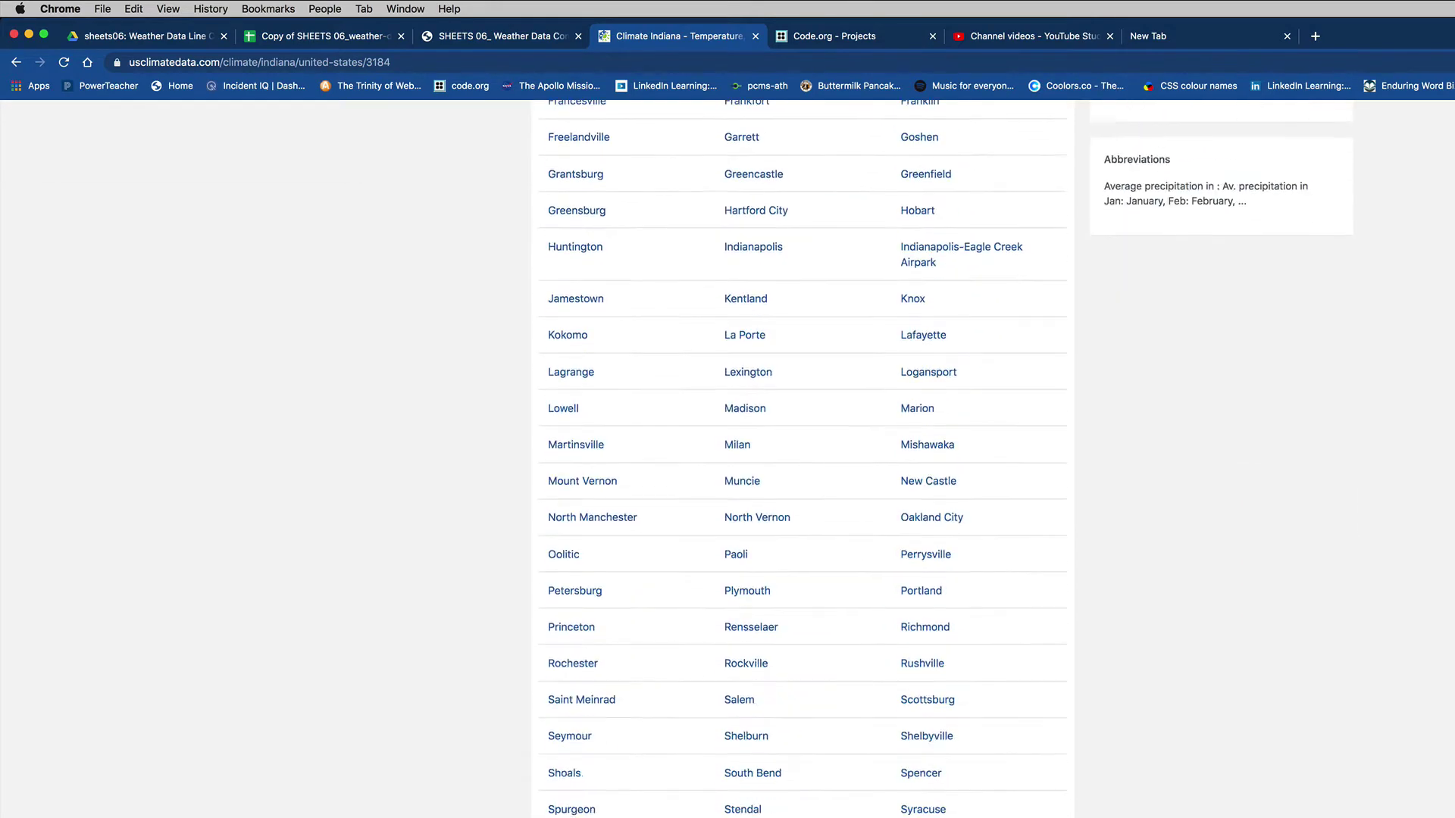
scroll(802, 460, up, 10)
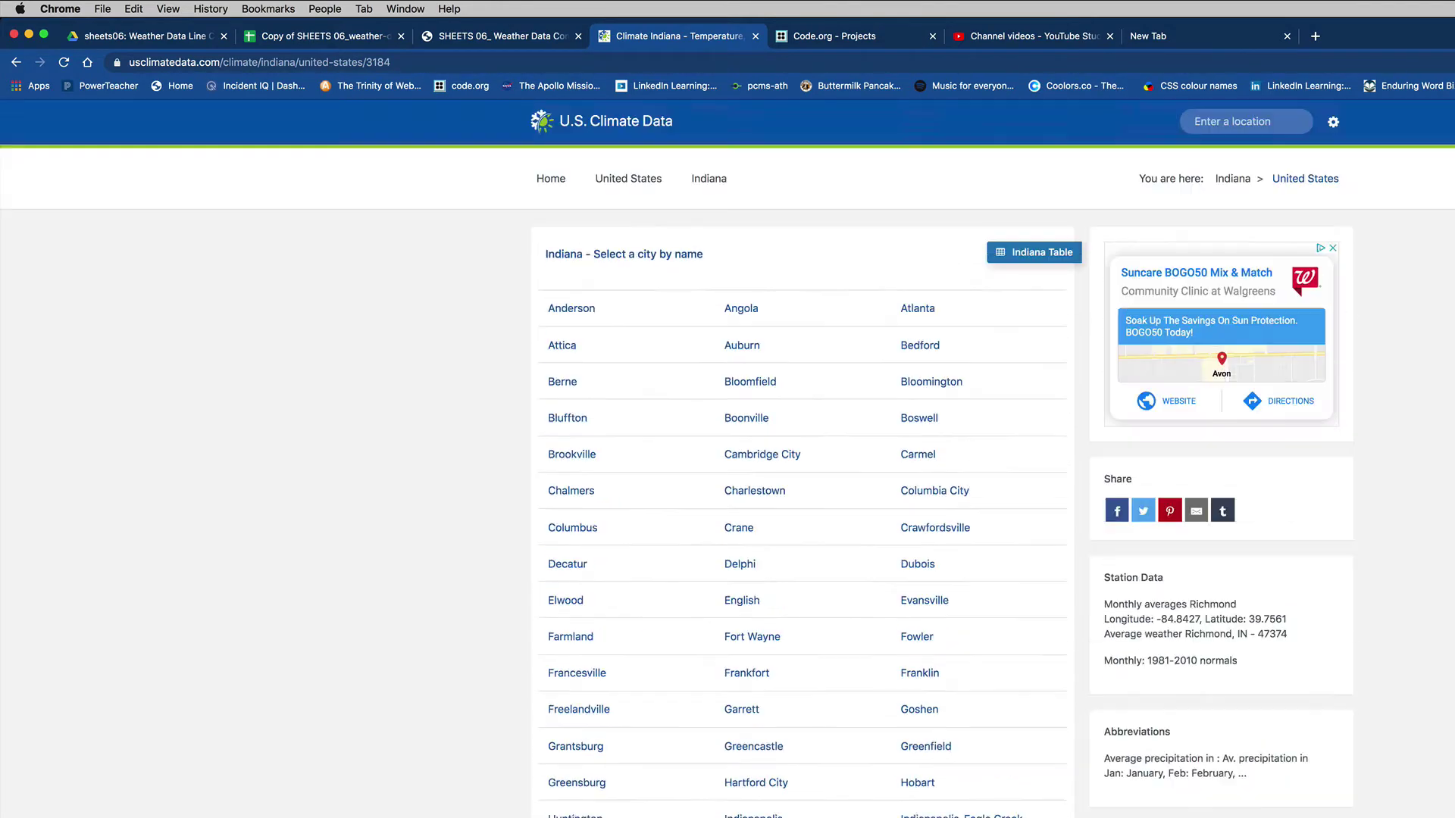
click(646, 182)
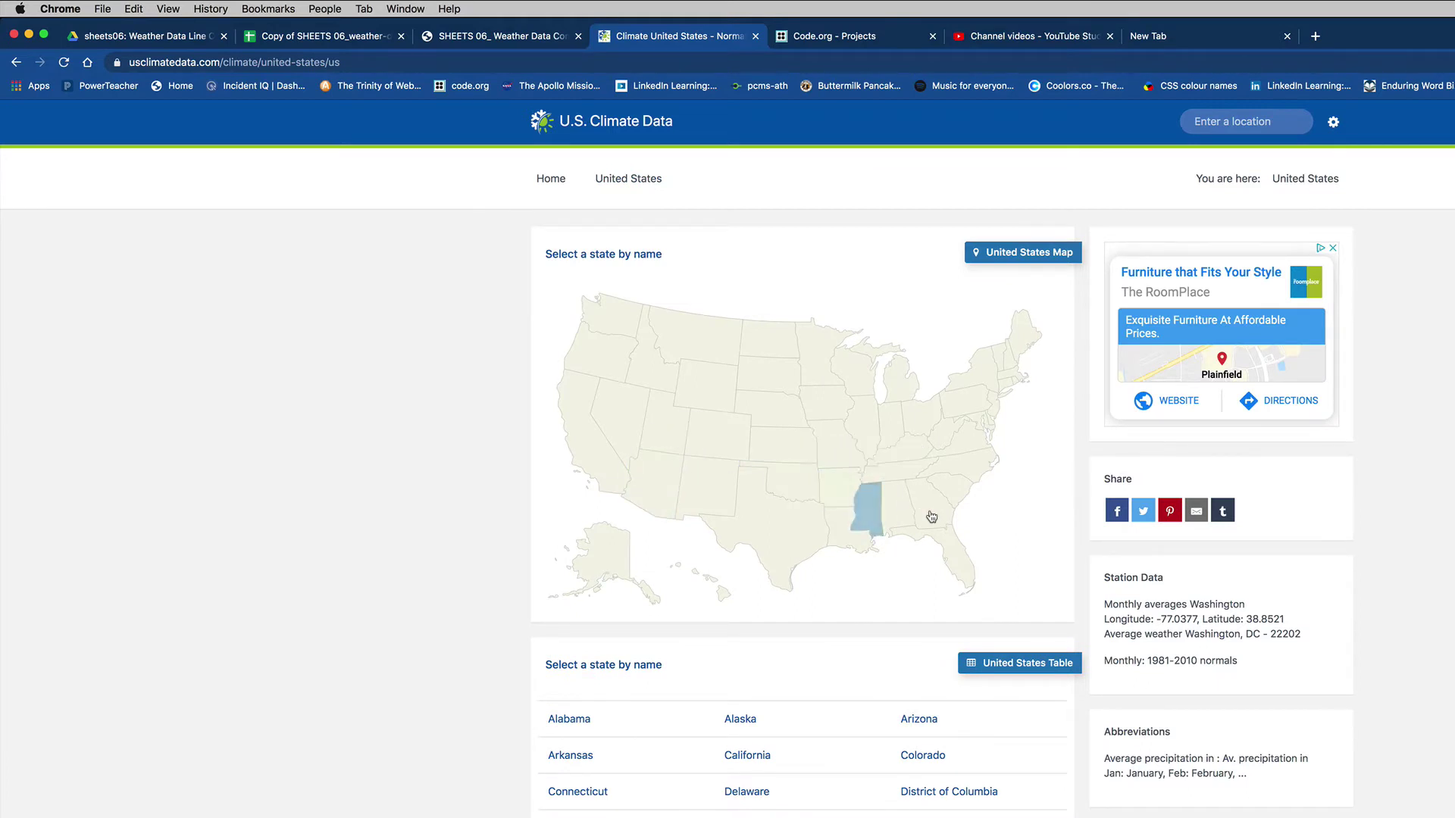
Find Lookout Mountain in the Tennessee city list and open its climate page
click(884, 481)
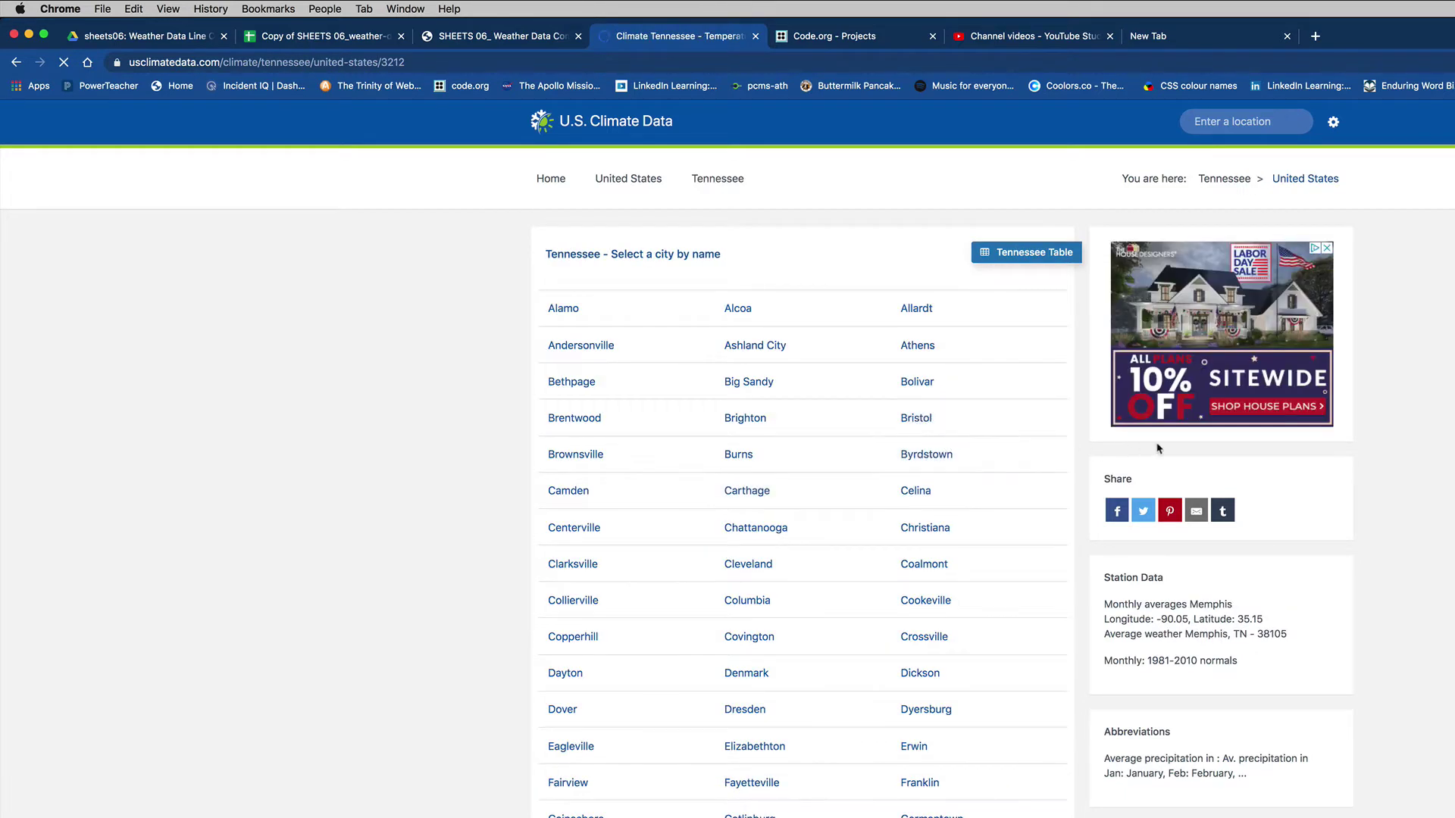
scroll(728, 455, down, 2)
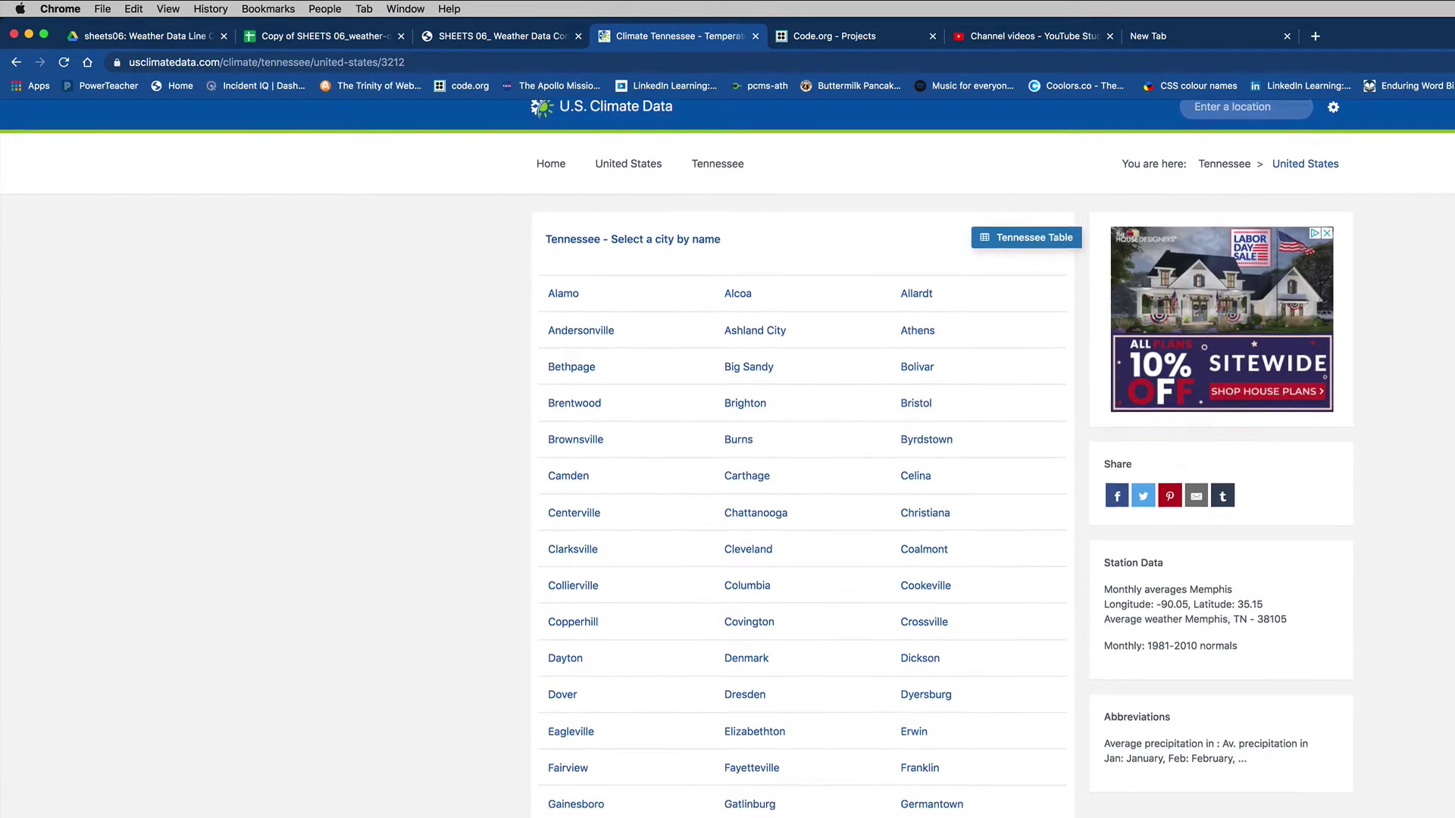
scroll(727, 454, down, 5)
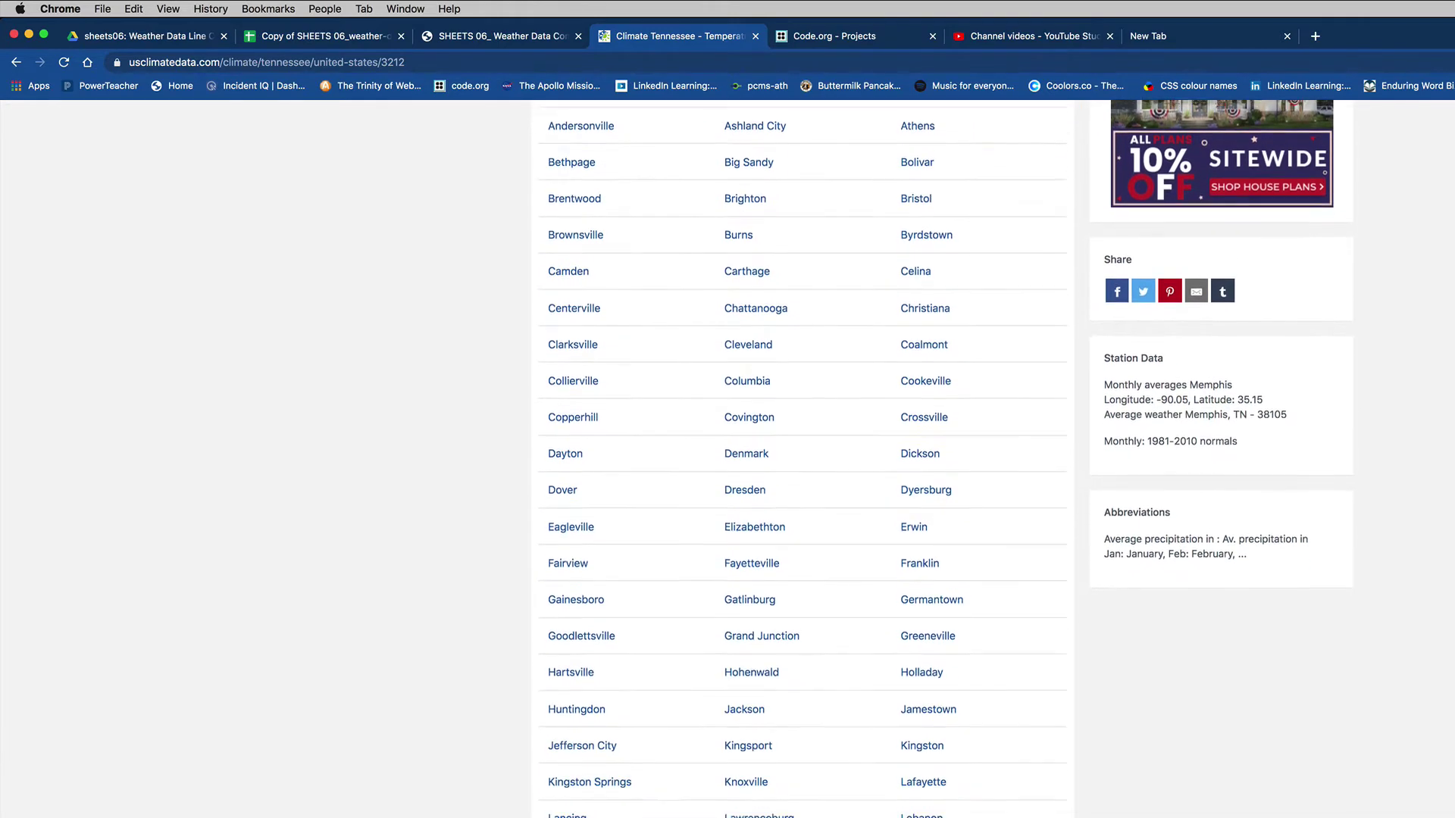
scroll(727, 455, down, 2)
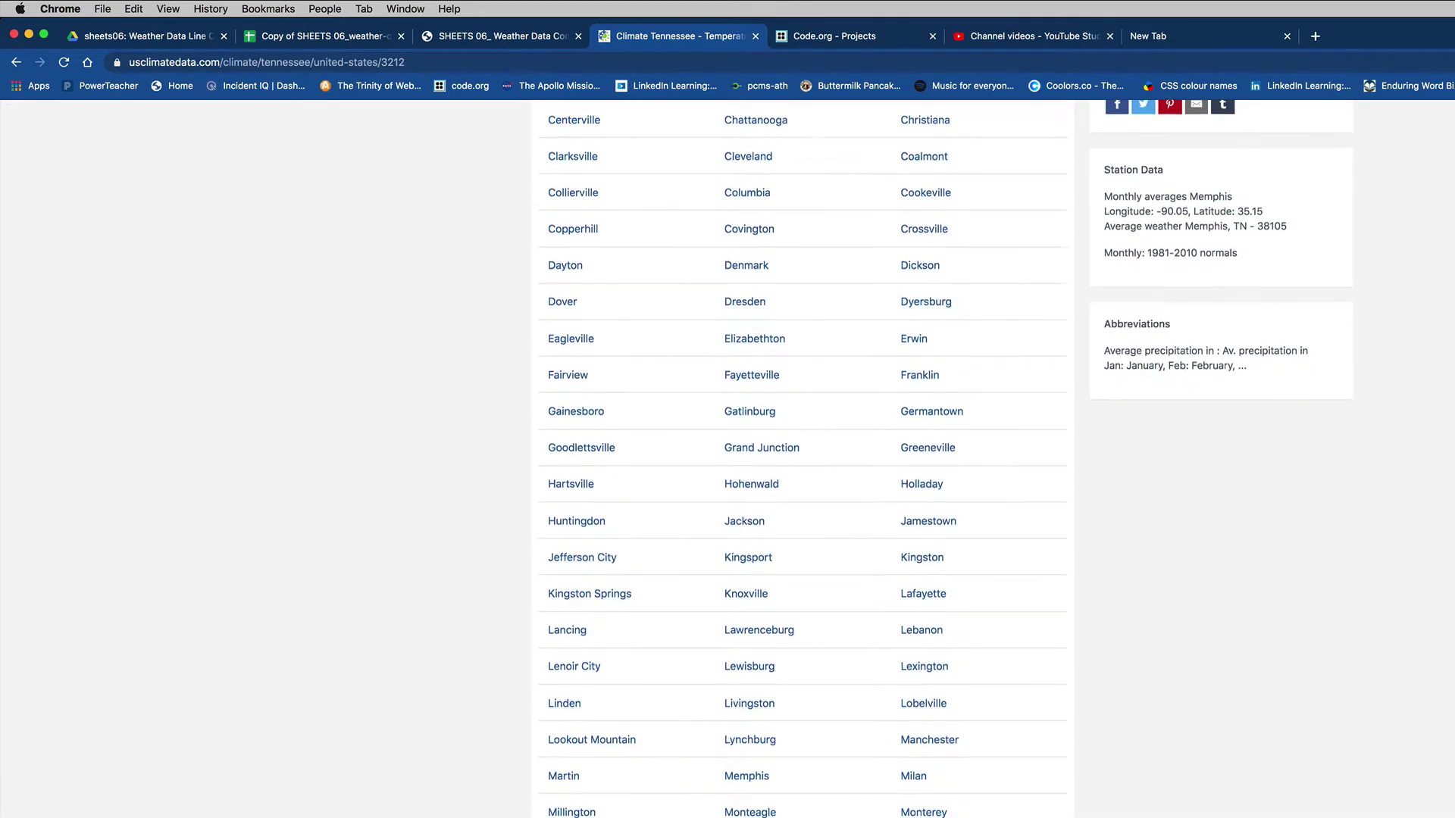
scroll(727, 455, up, 1)
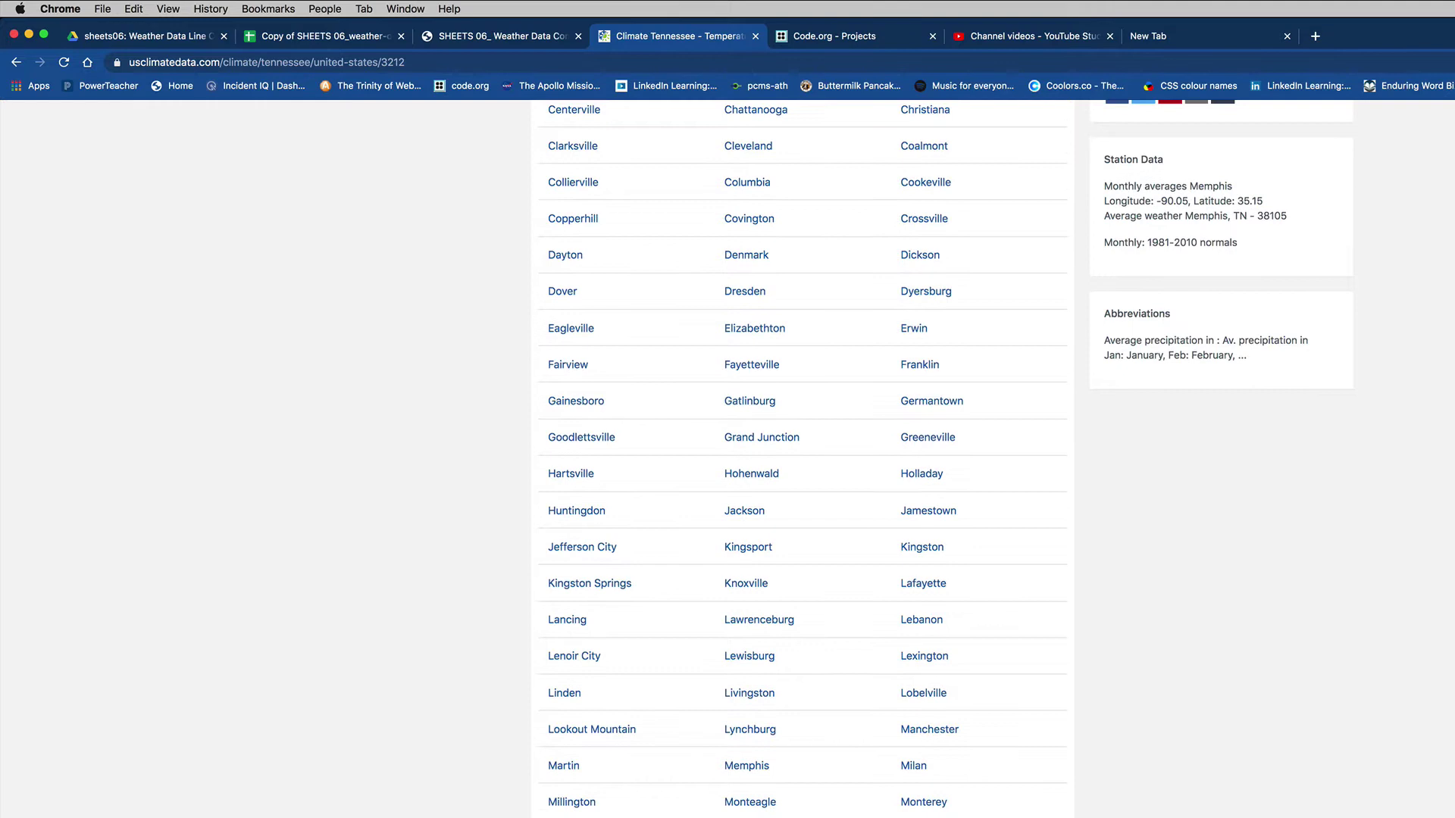
scroll(727, 454, down, 2)
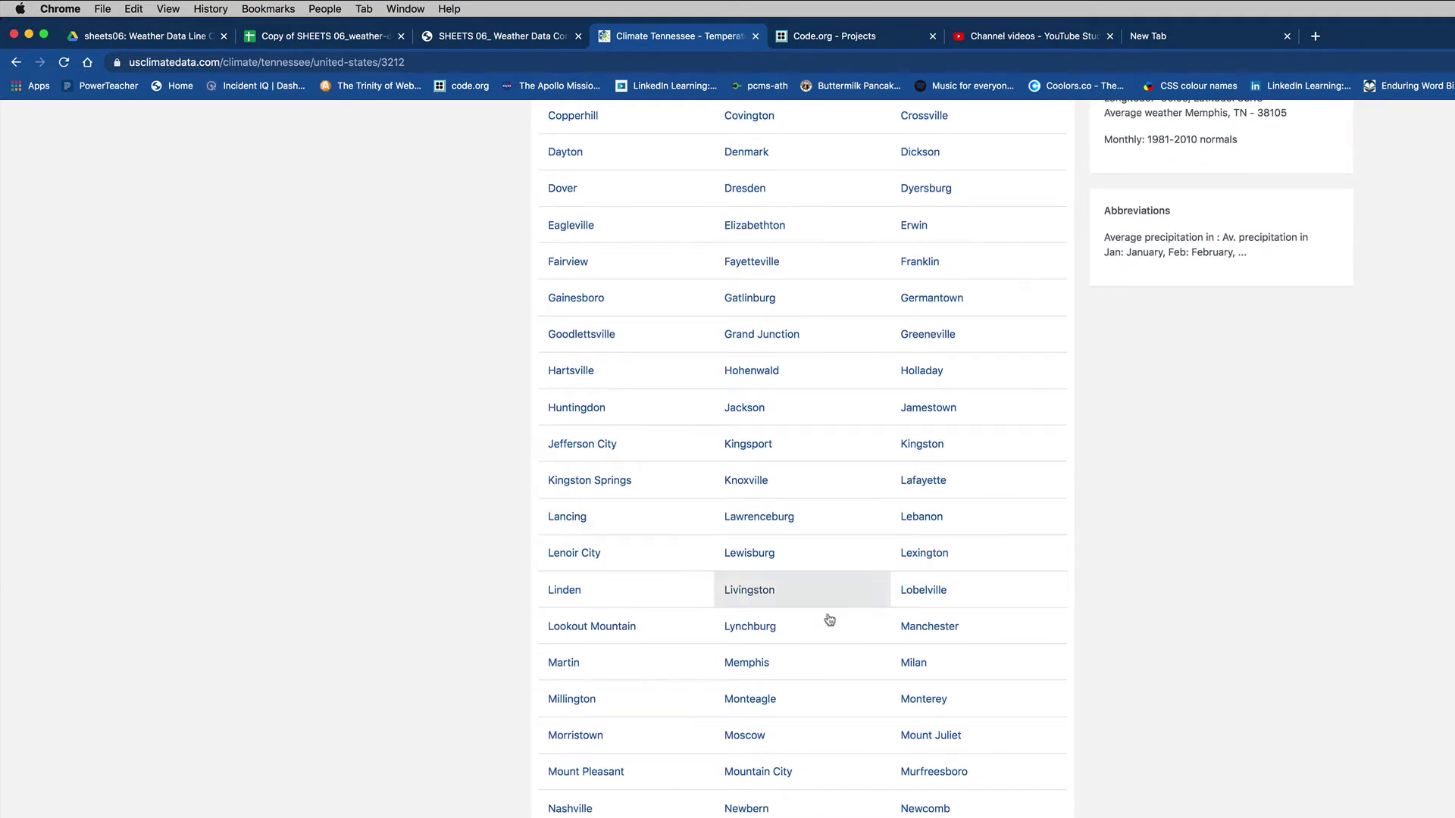
click(595, 629)
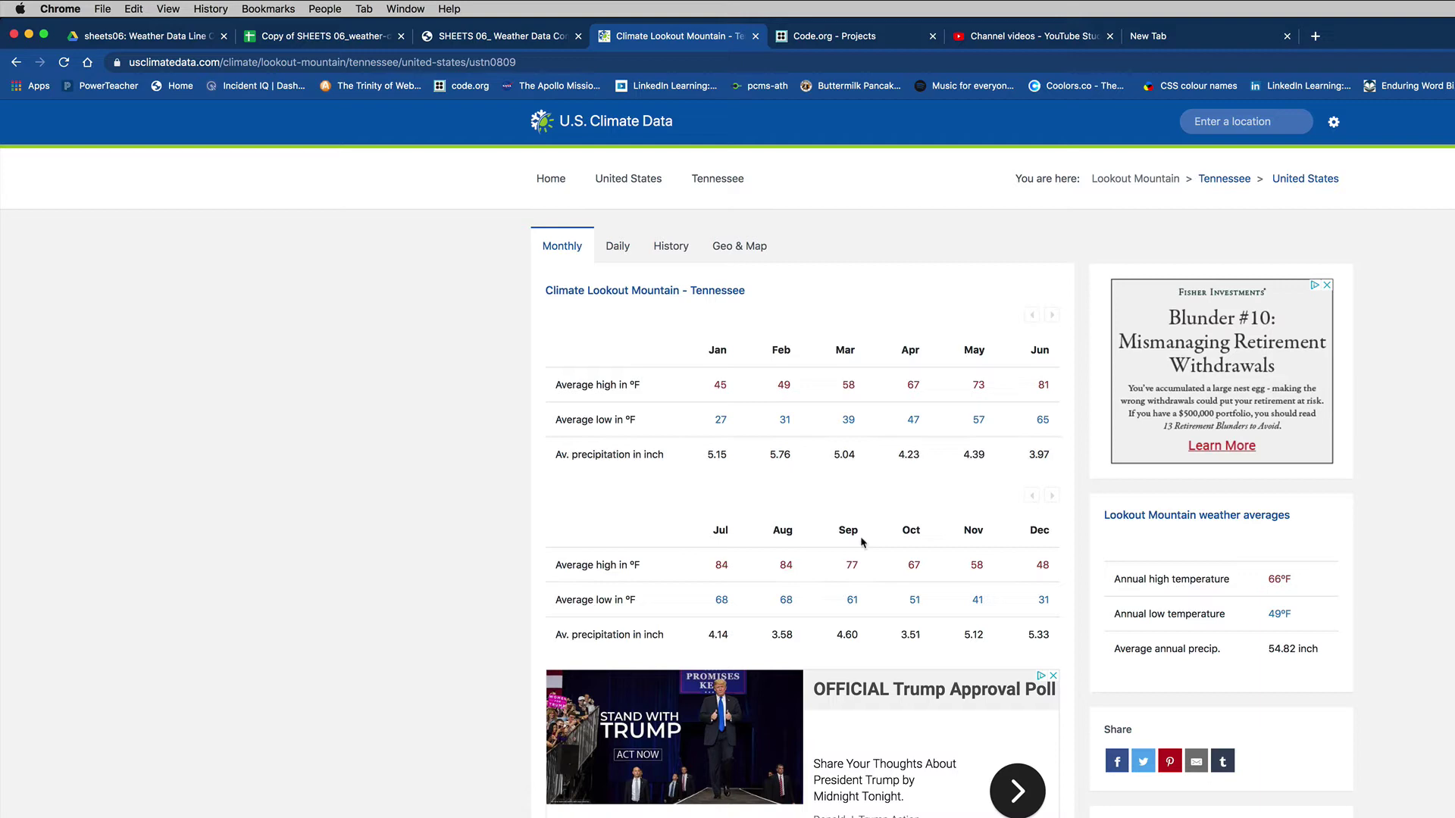
Enter 'Lookout Mountain, Tennessee' in the Your City cell B2
click(353, 38)
click(216, 236)
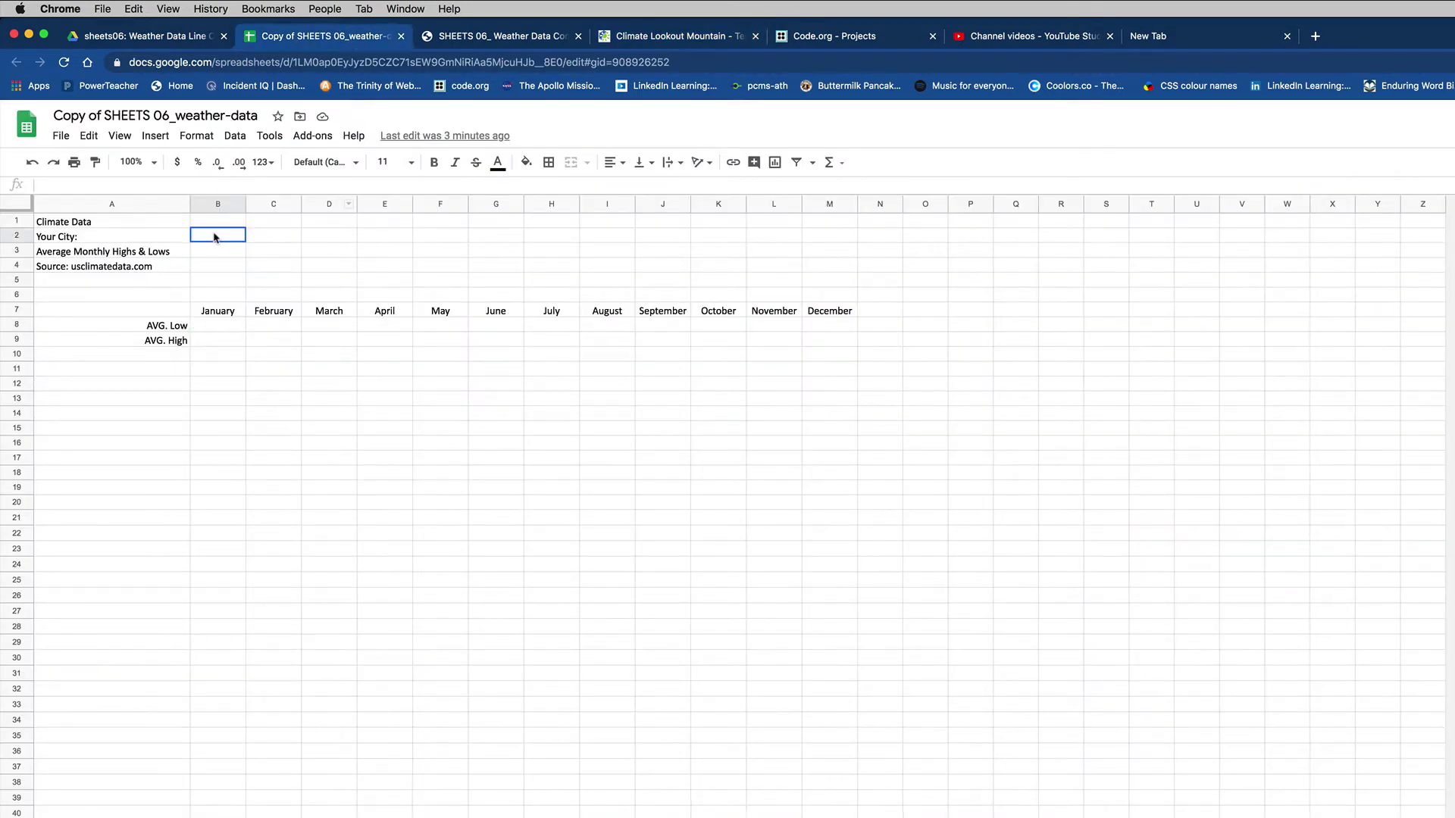
text(Lookout Mountain,)
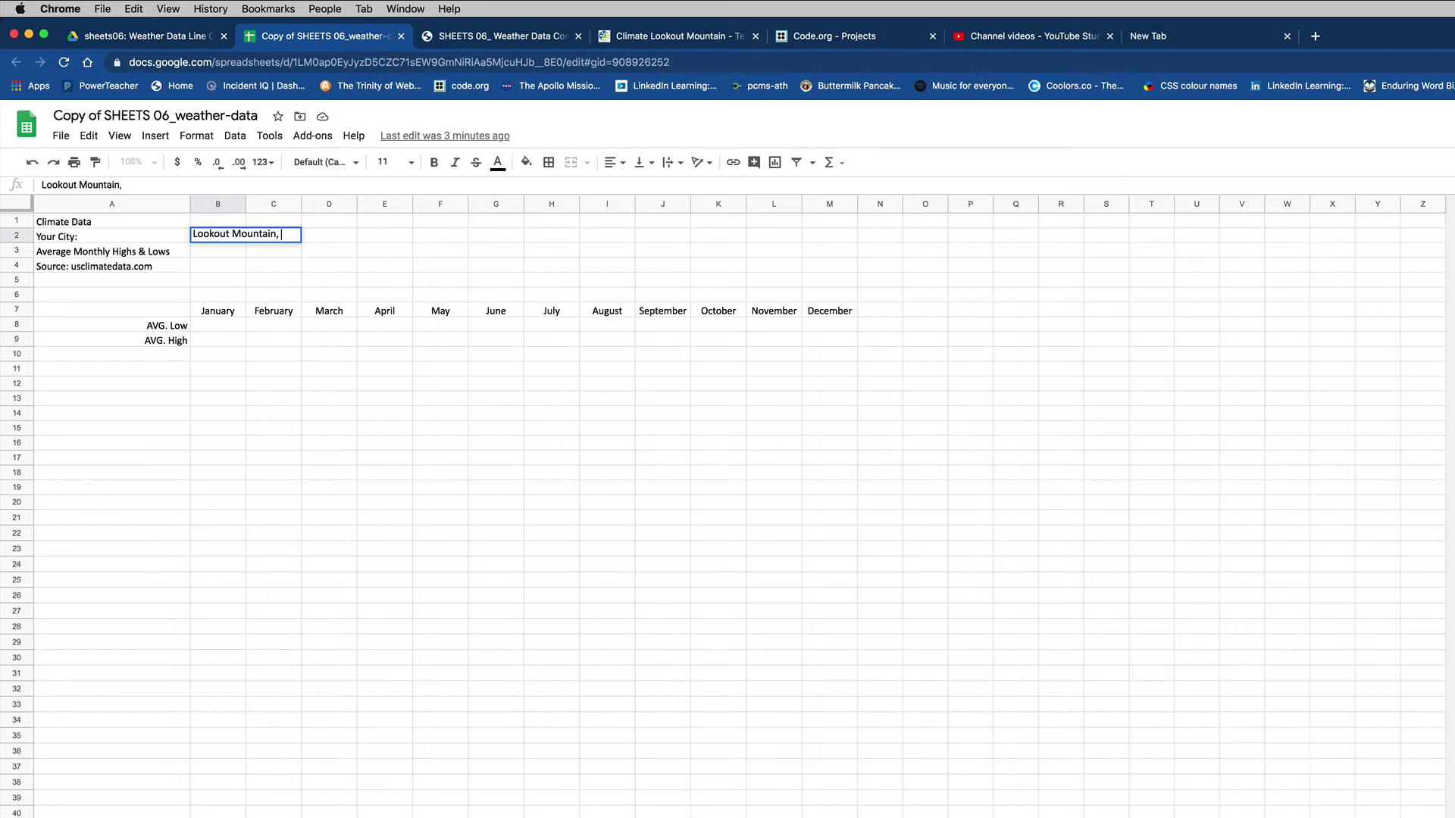
text( Tennessee)
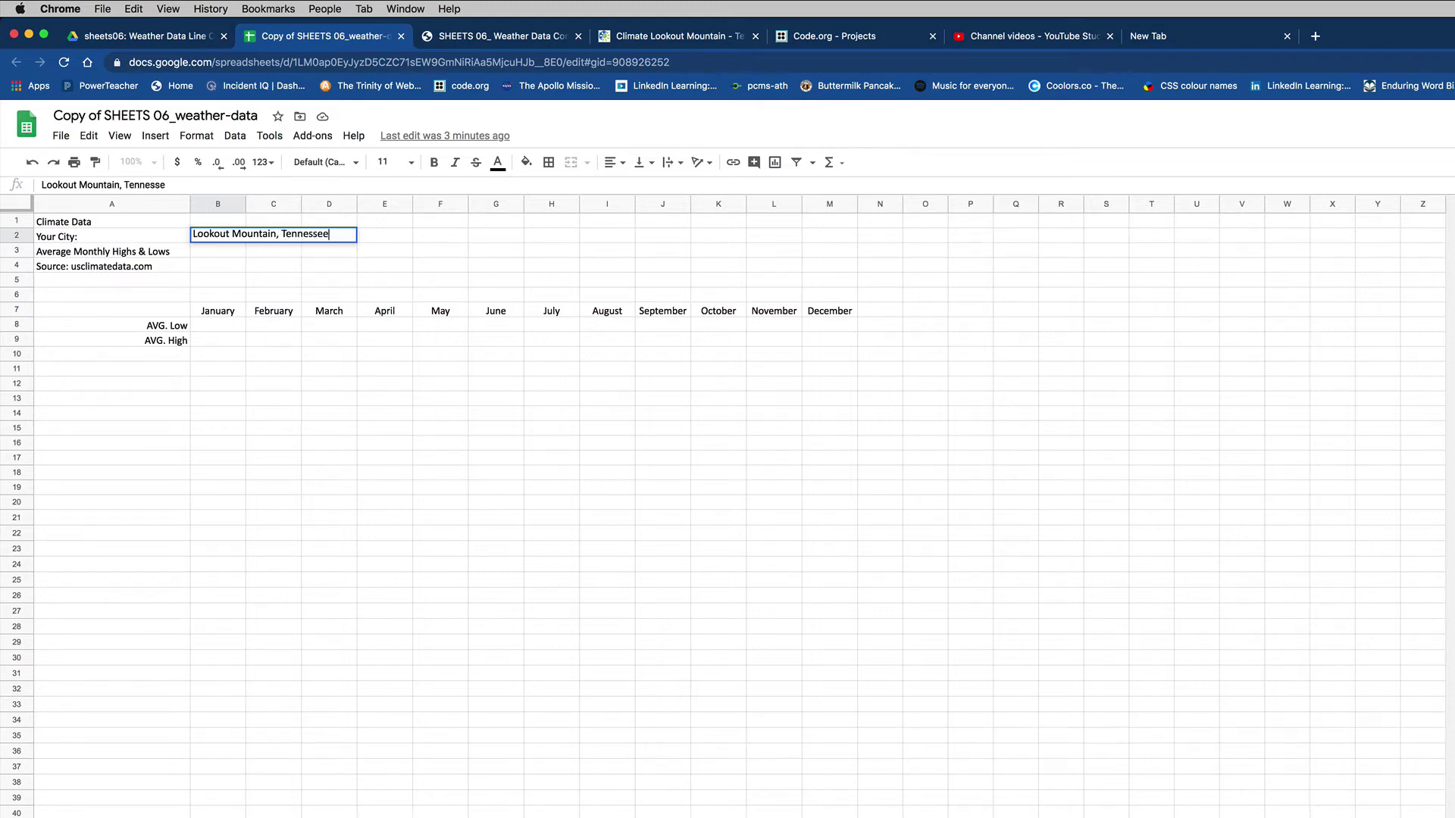
key(Return)
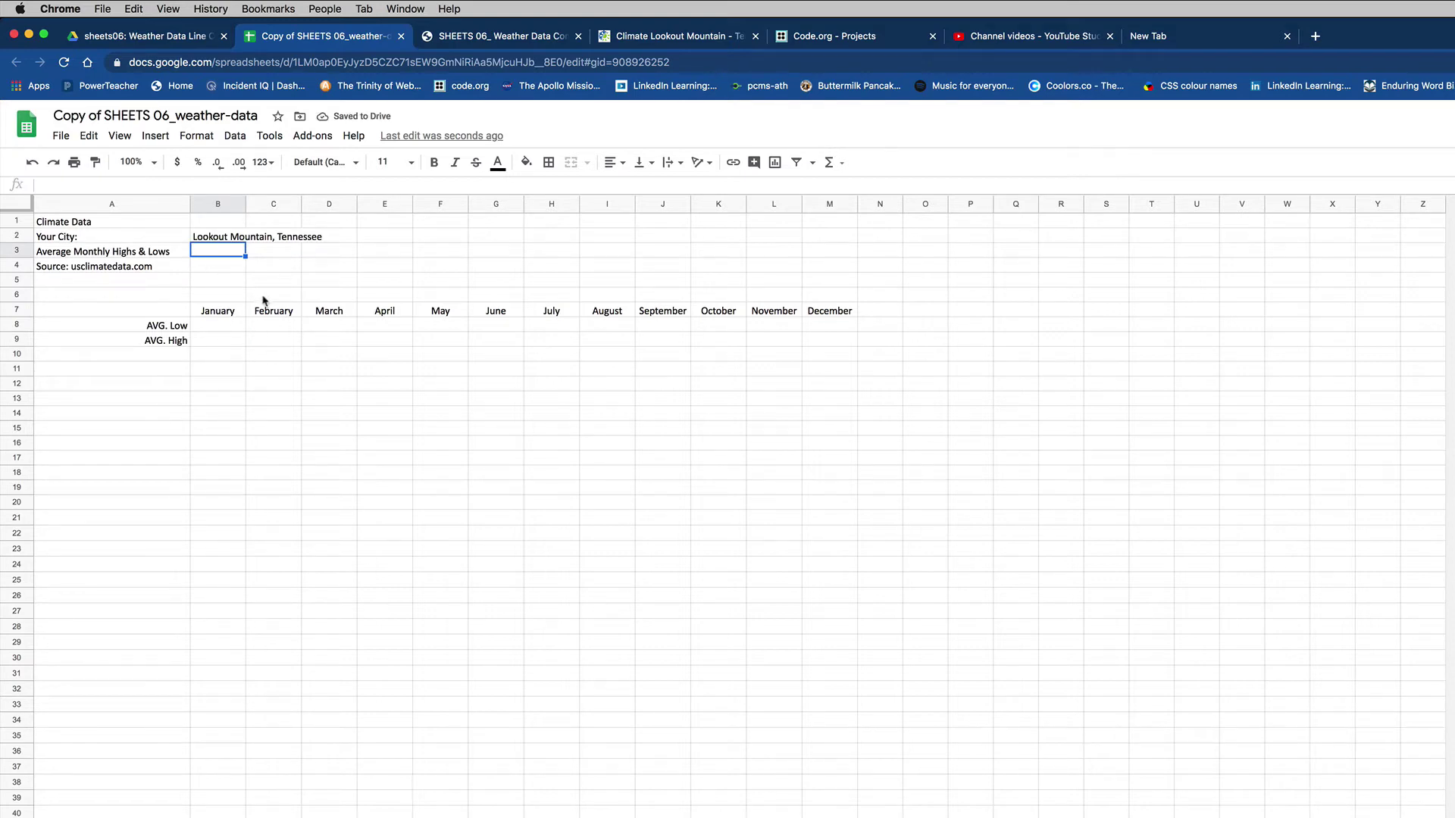
click(221, 327)
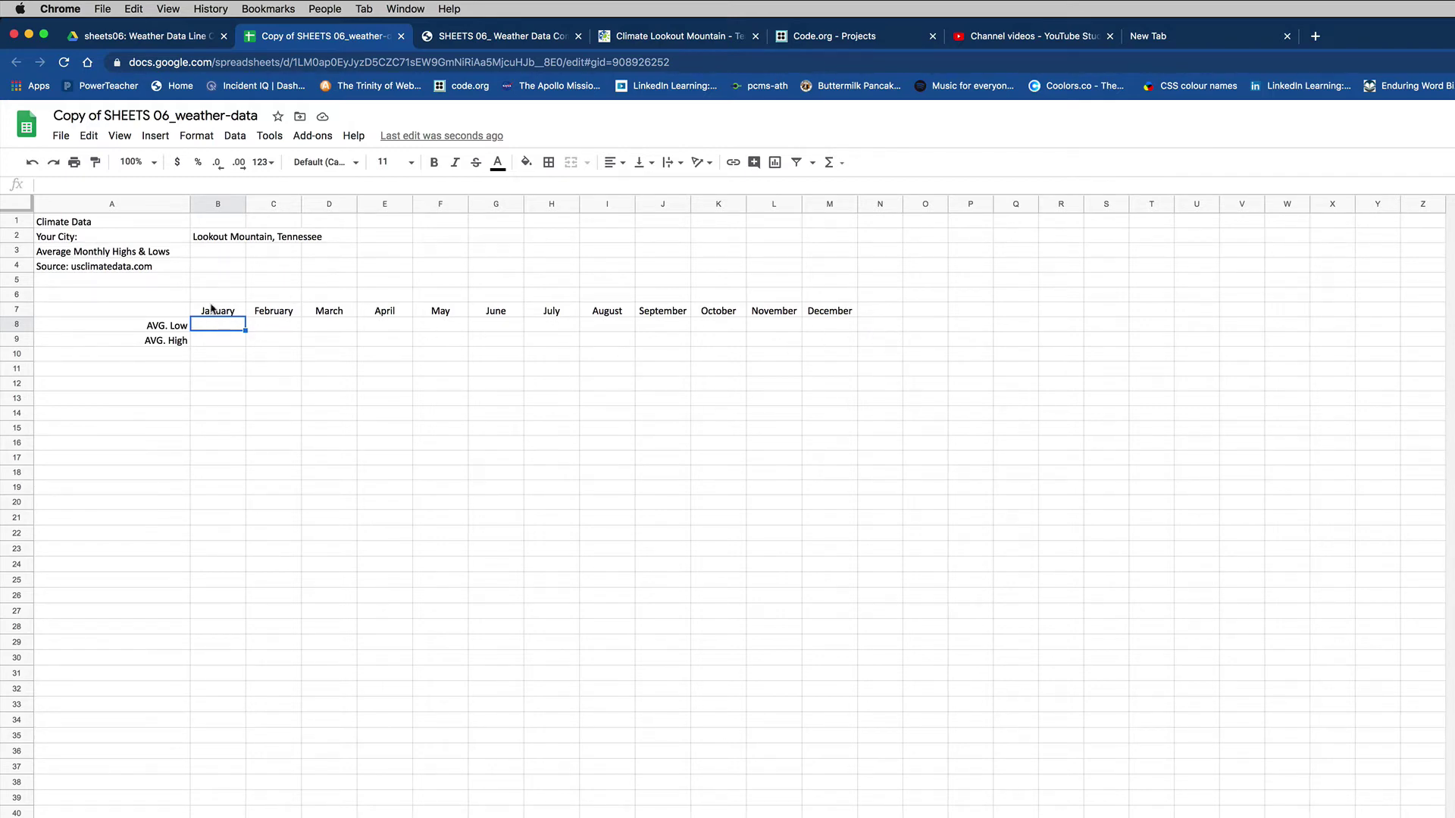
Copy Lookout Mountain's January–December average lows (27–31) from the climate site into row 8
click(659, 39)
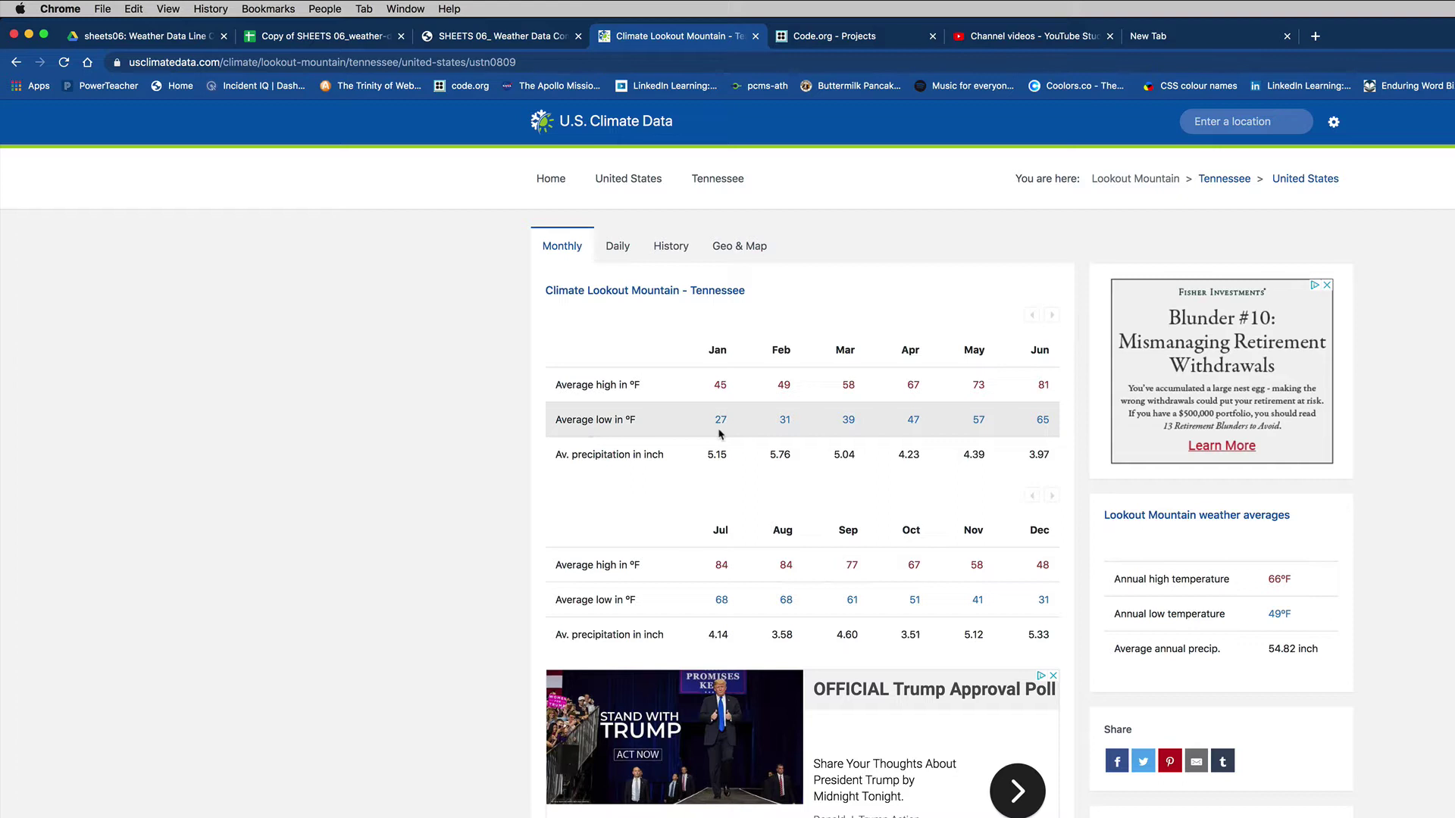
drag(720, 418, 1054, 423)
key(super+c)
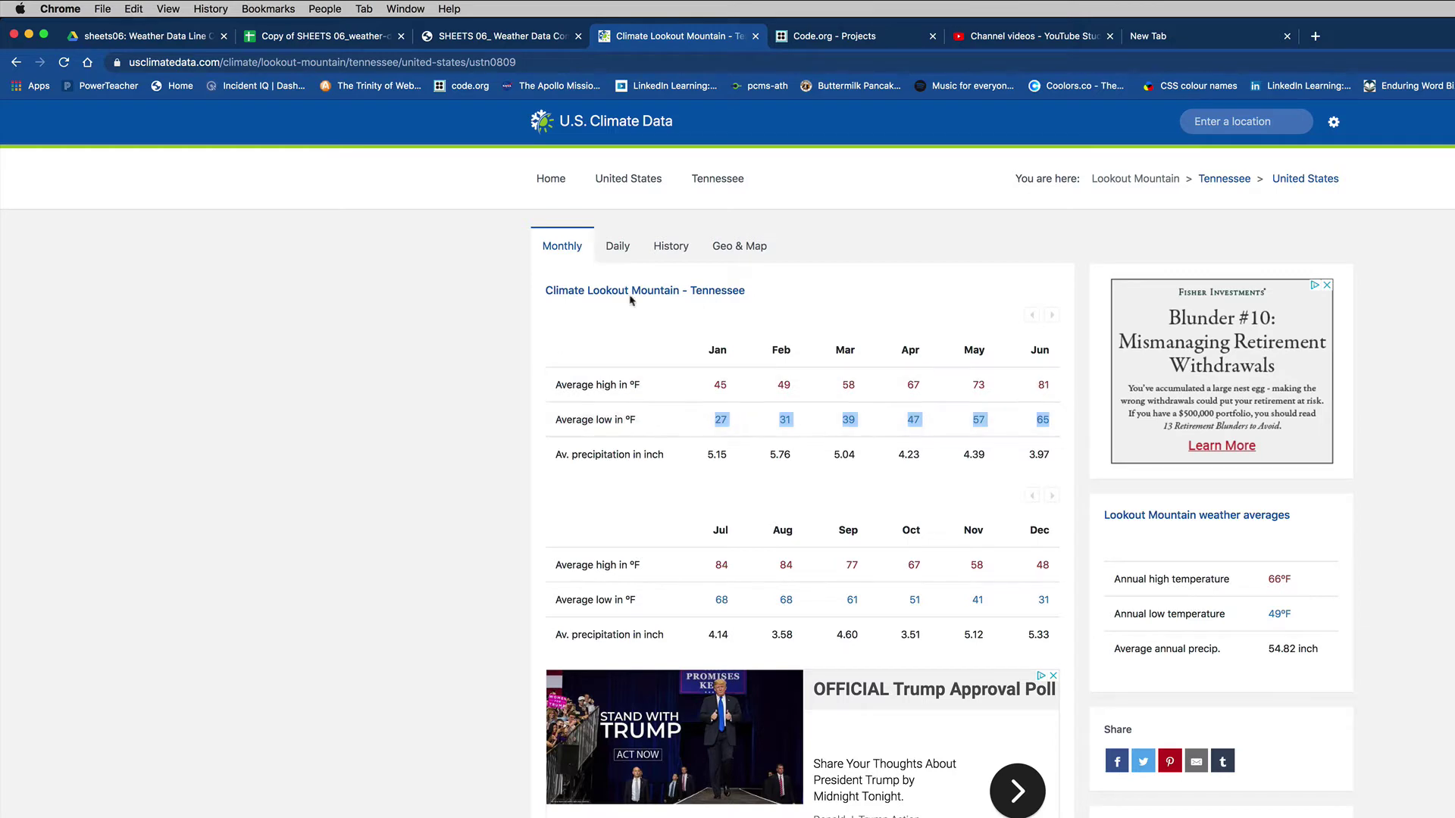
click(337, 36)
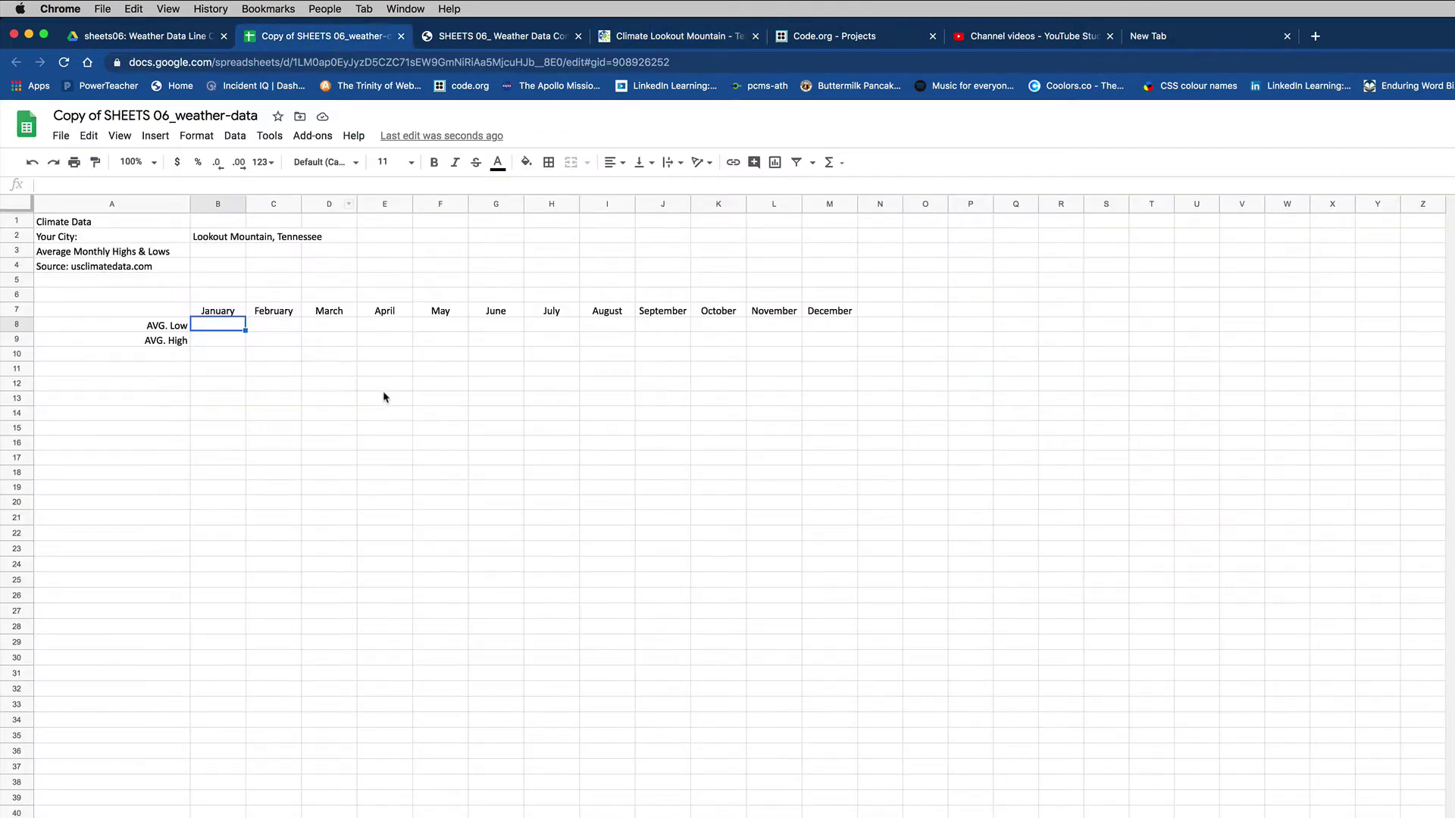
key(super+v)
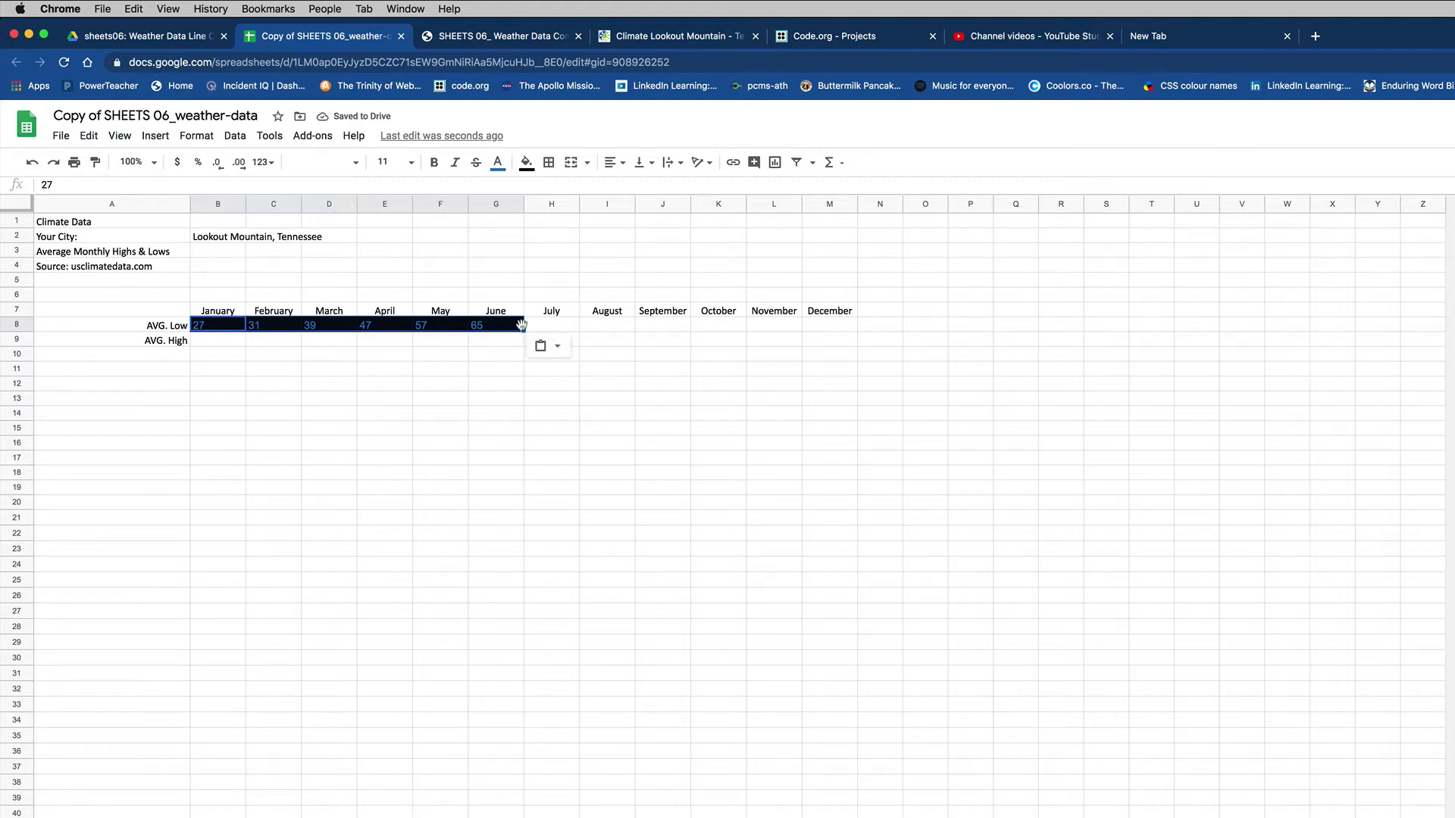
click(561, 326)
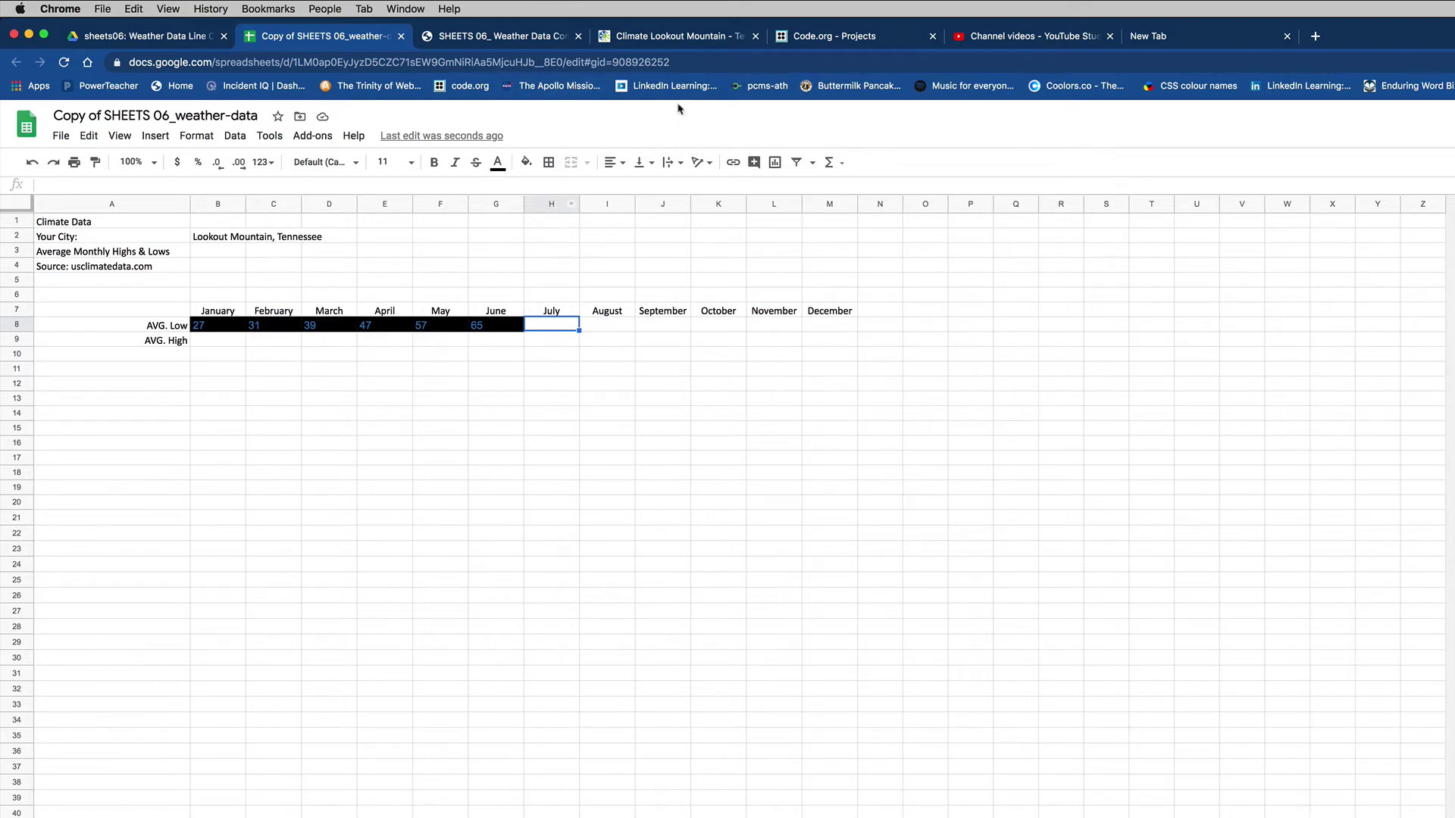
click(662, 39)
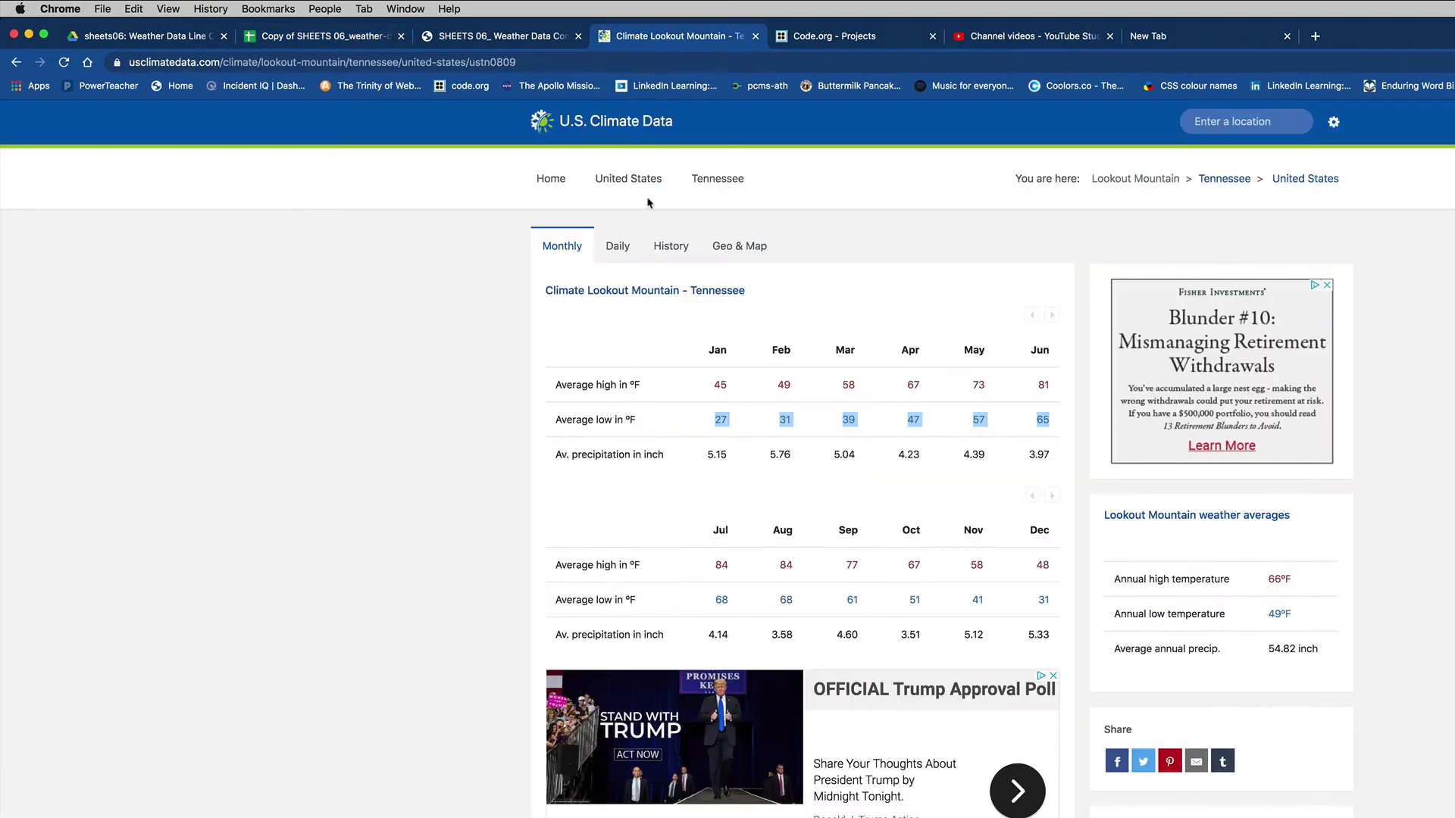
drag(711, 603, 1045, 598)
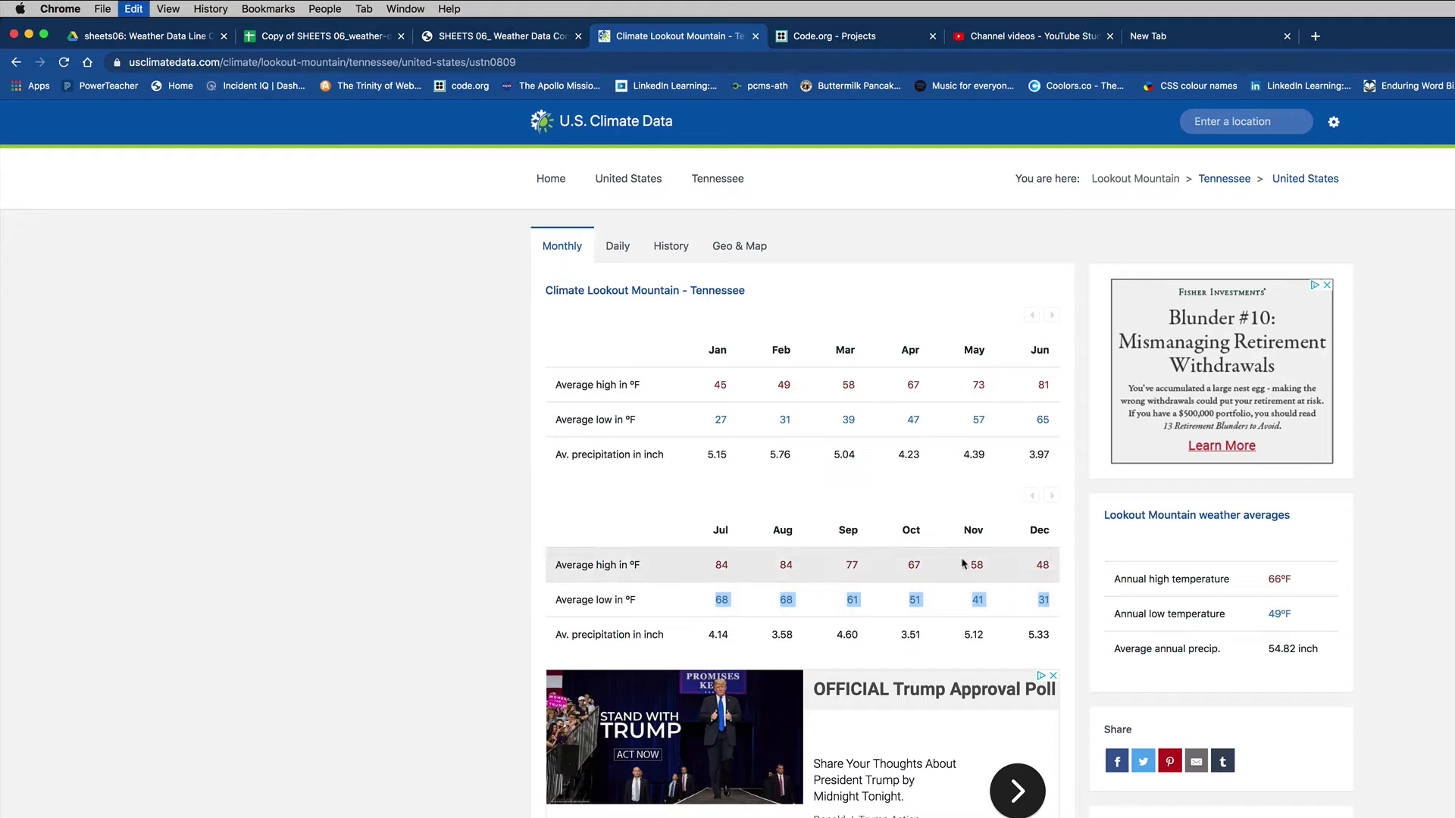
click(347, 36)
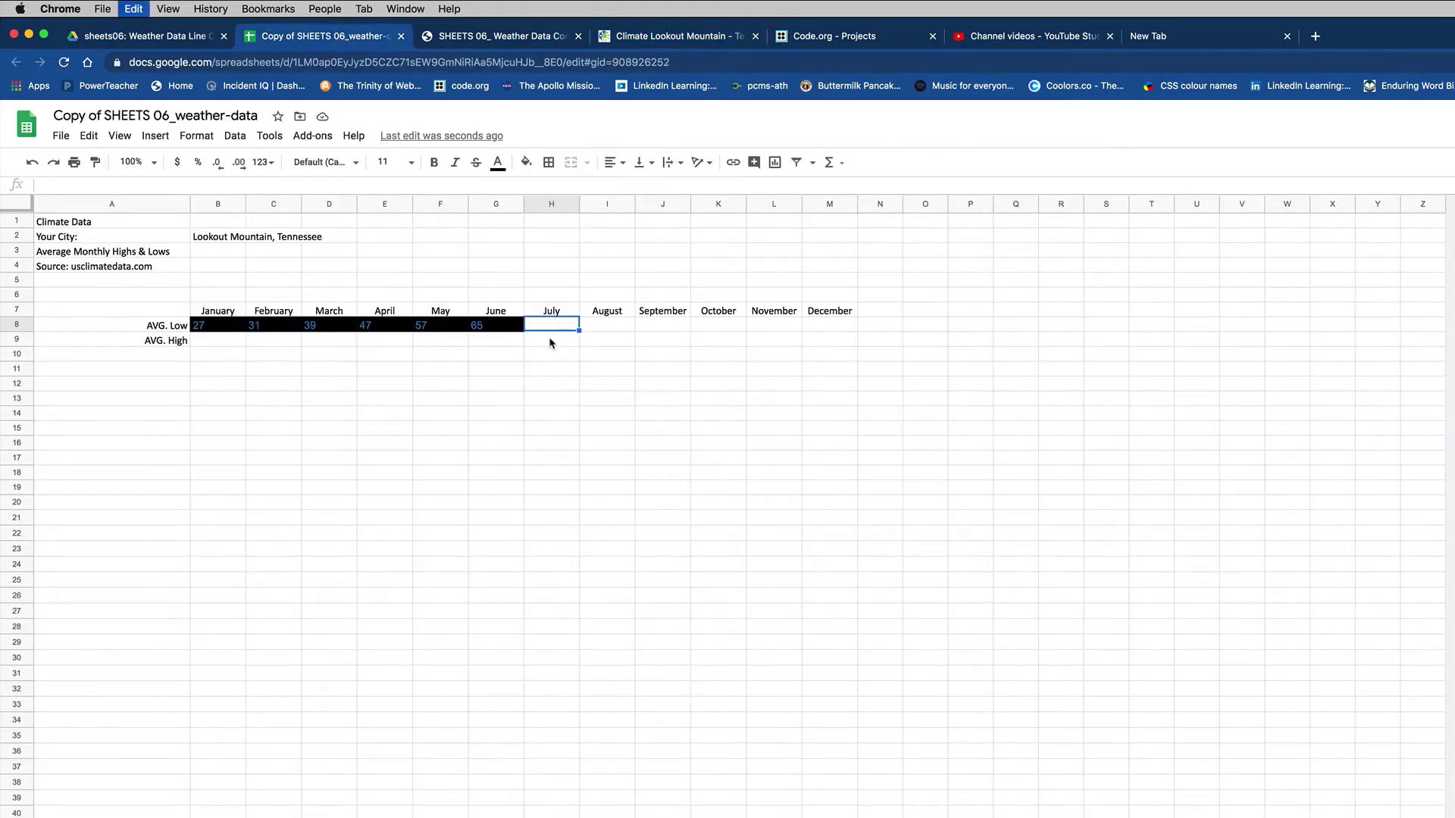
key(super+v)
Paste the January–December average highs (45–48) into row 9, then select the month and temperature rows
click(568, 345)
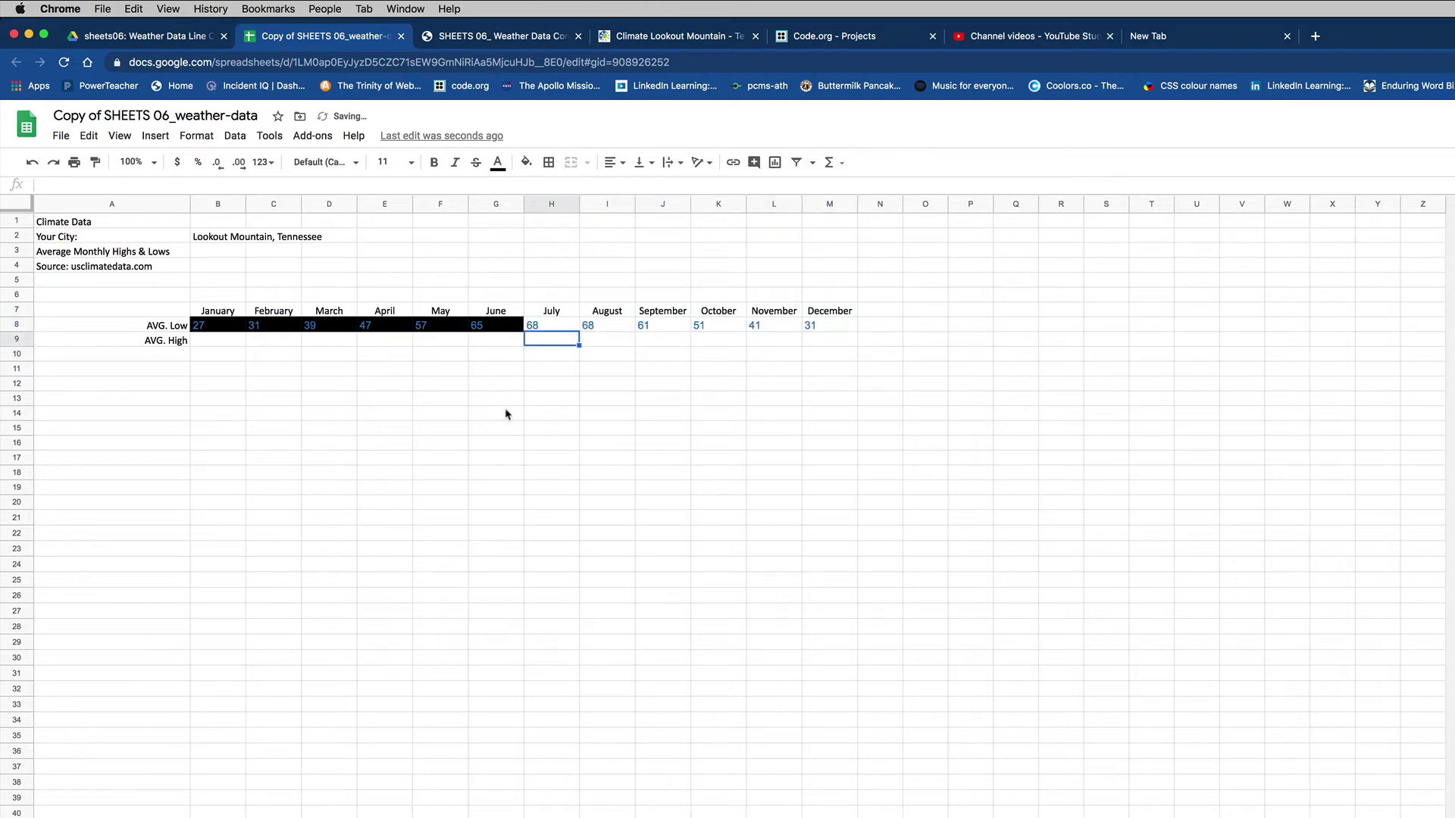
click(230, 341)
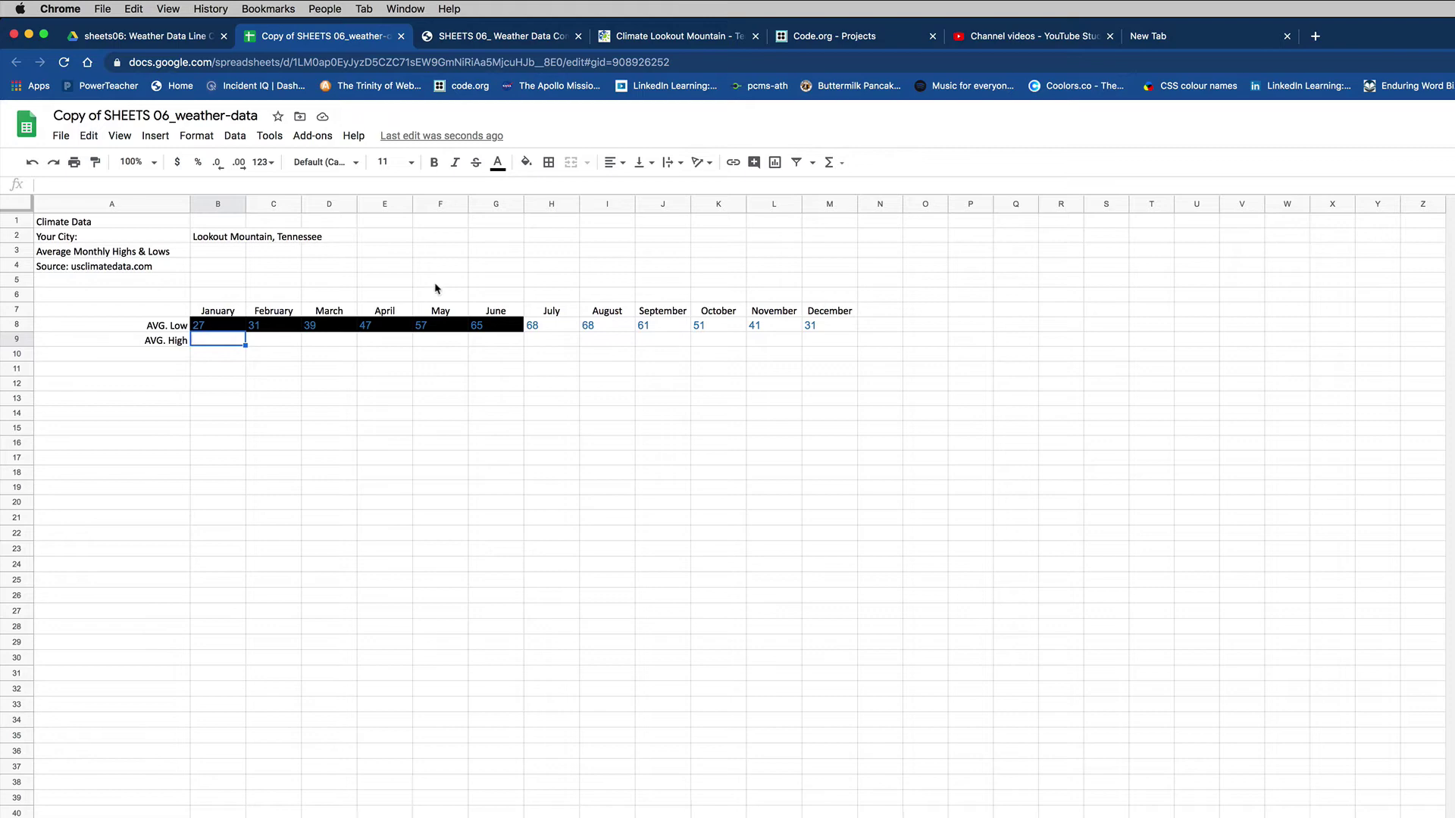
click(650, 38)
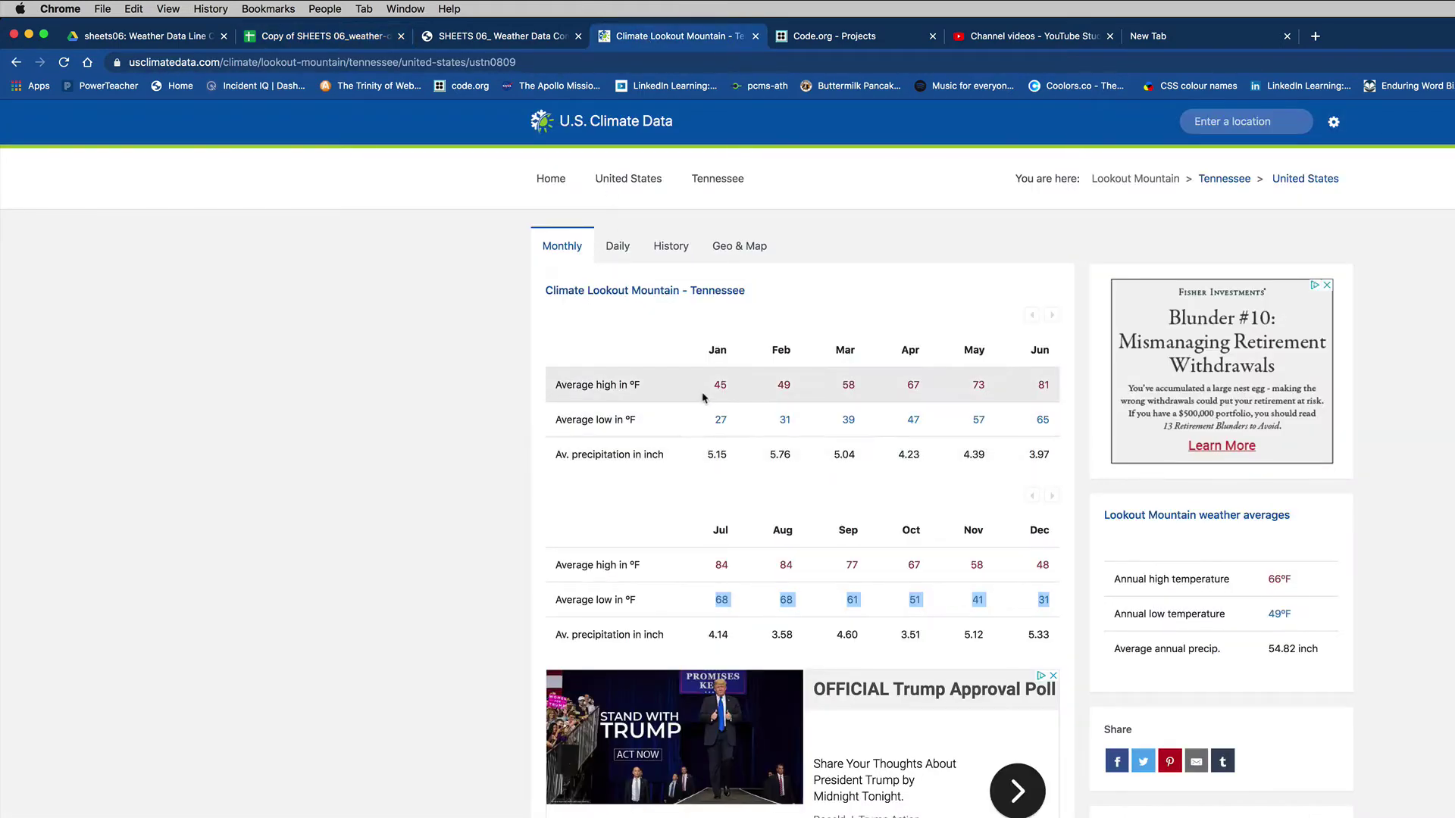
drag(703, 388, 1030, 390)
key(super+c)
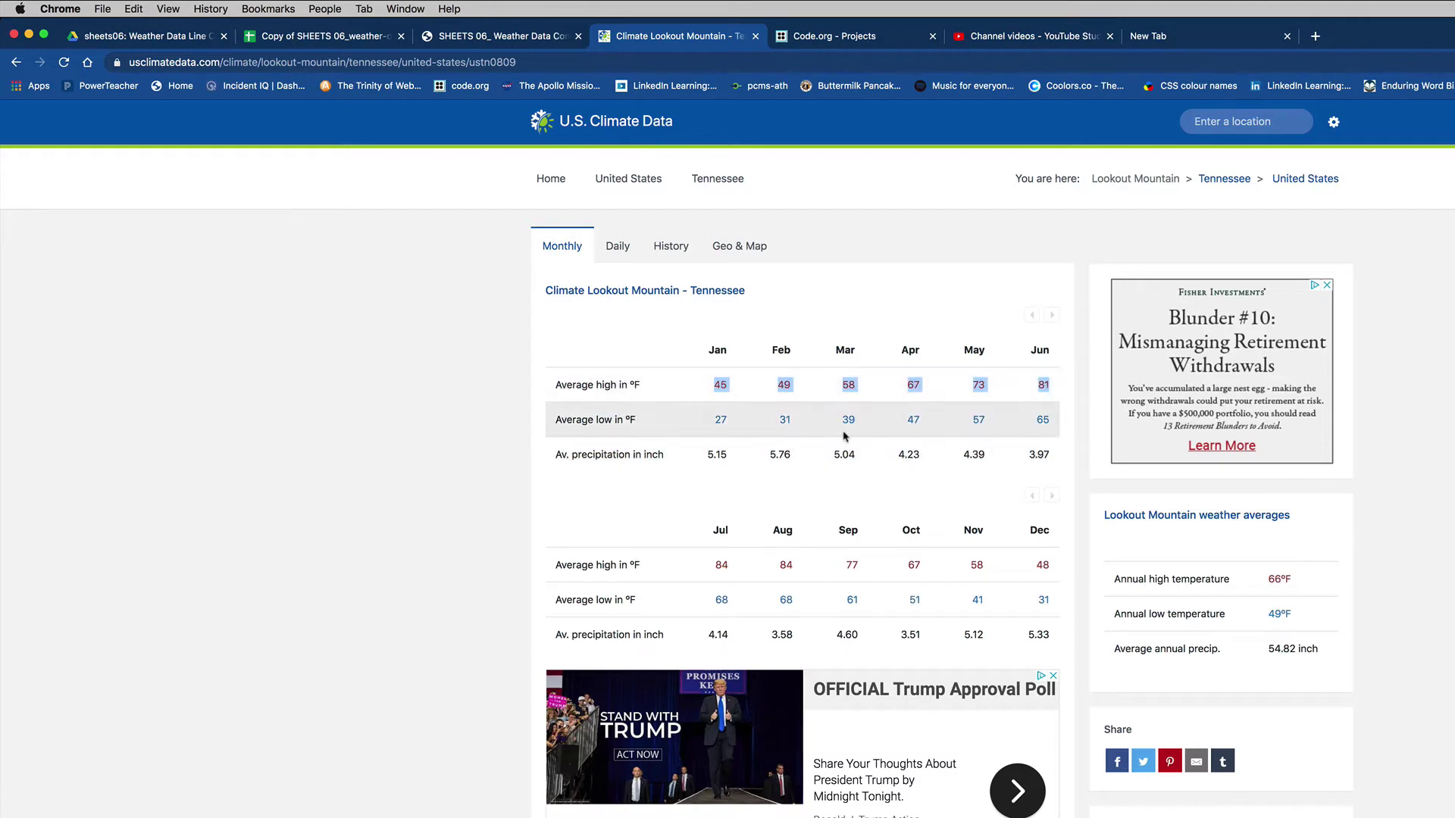
click(336, 39)
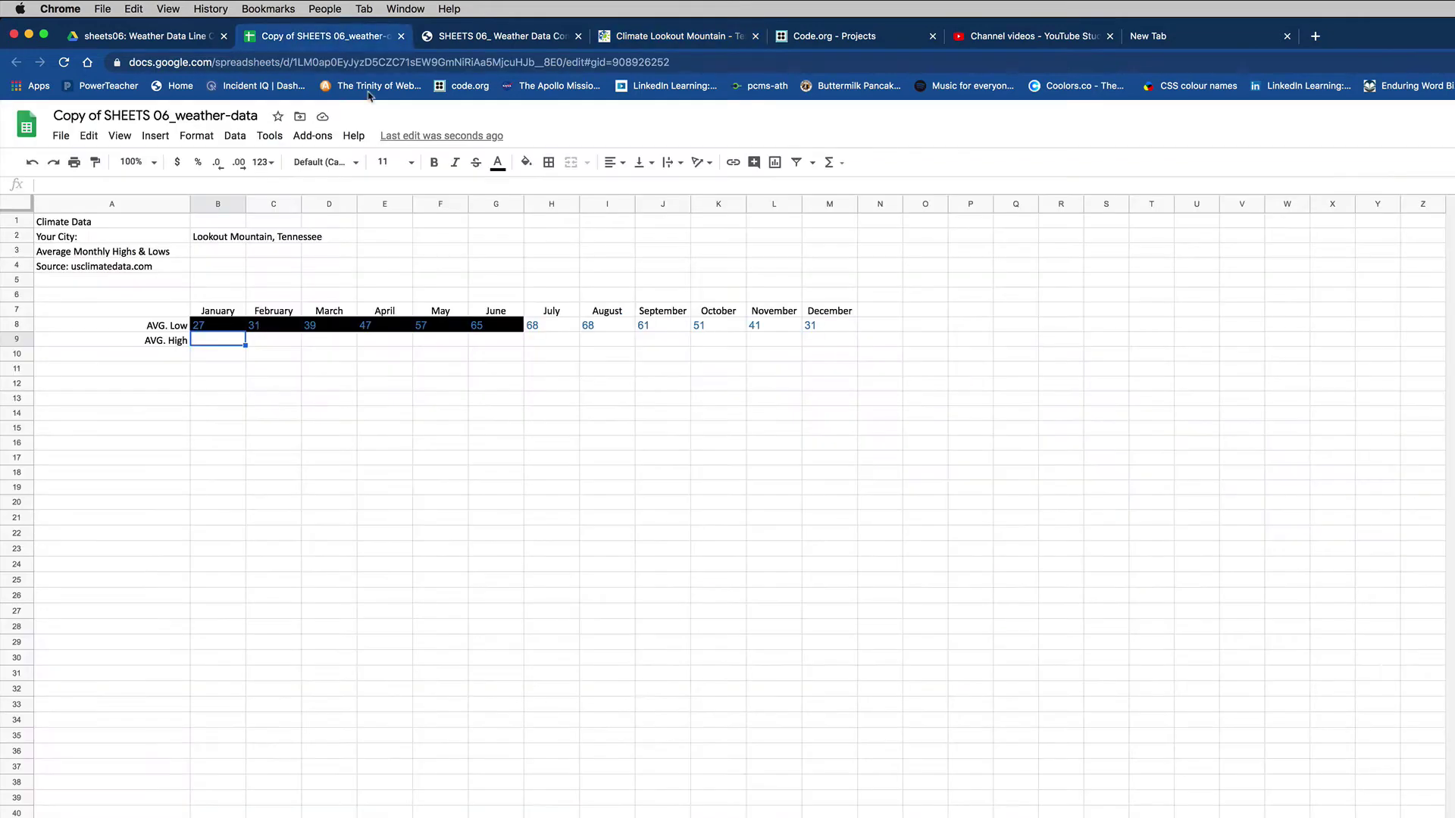
key(super+v)
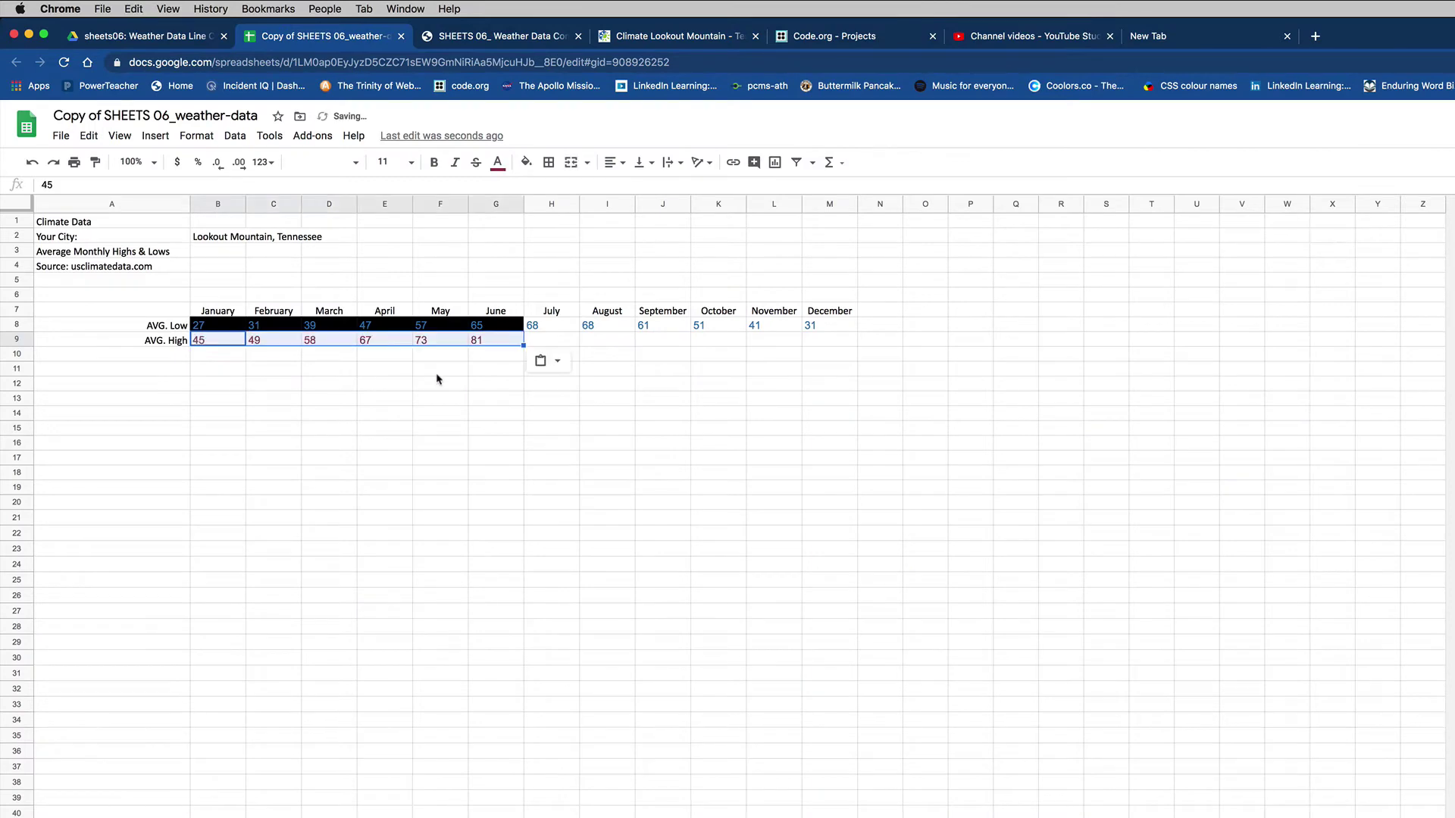
click(565, 343)
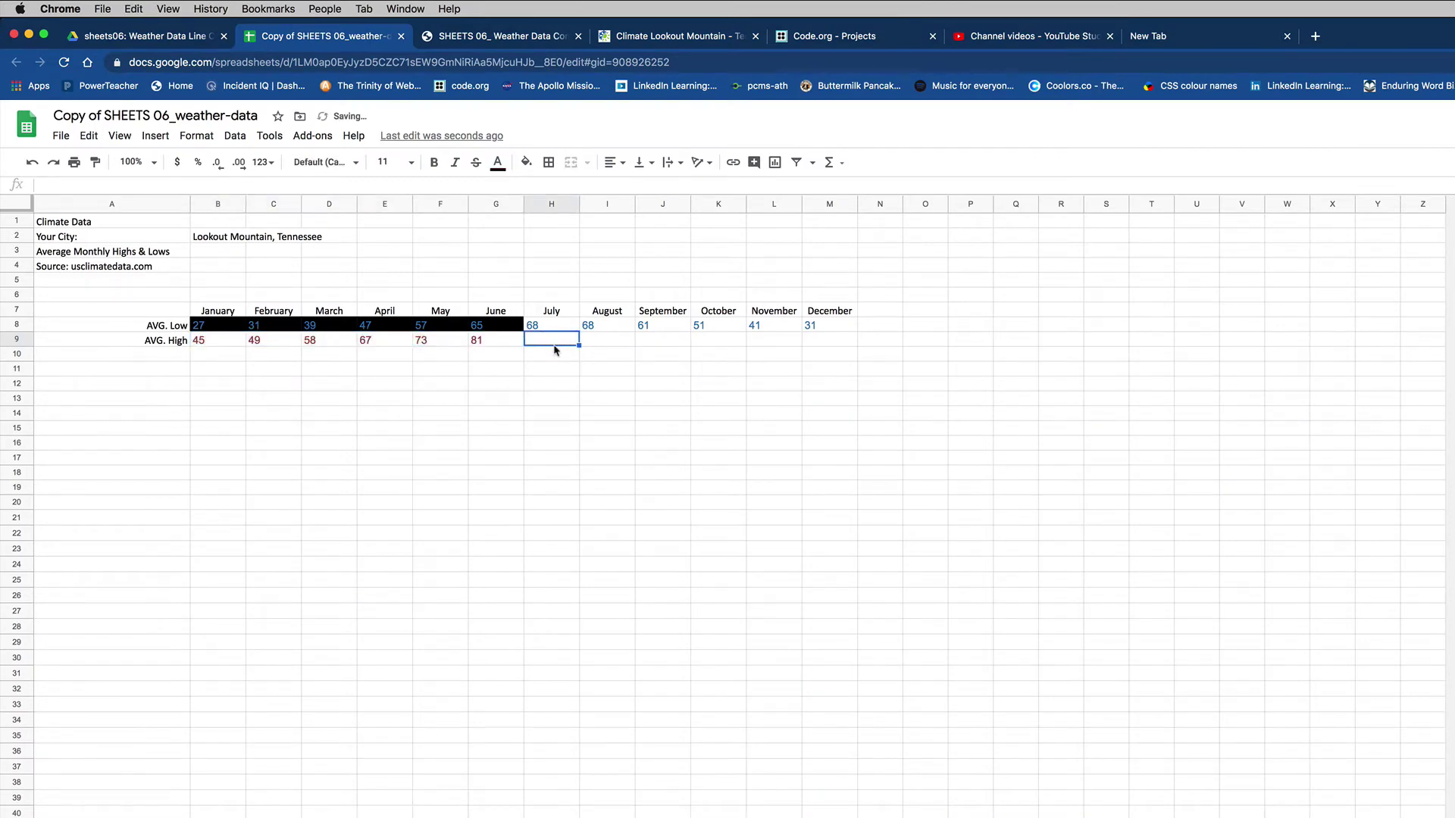
click(643, 38)
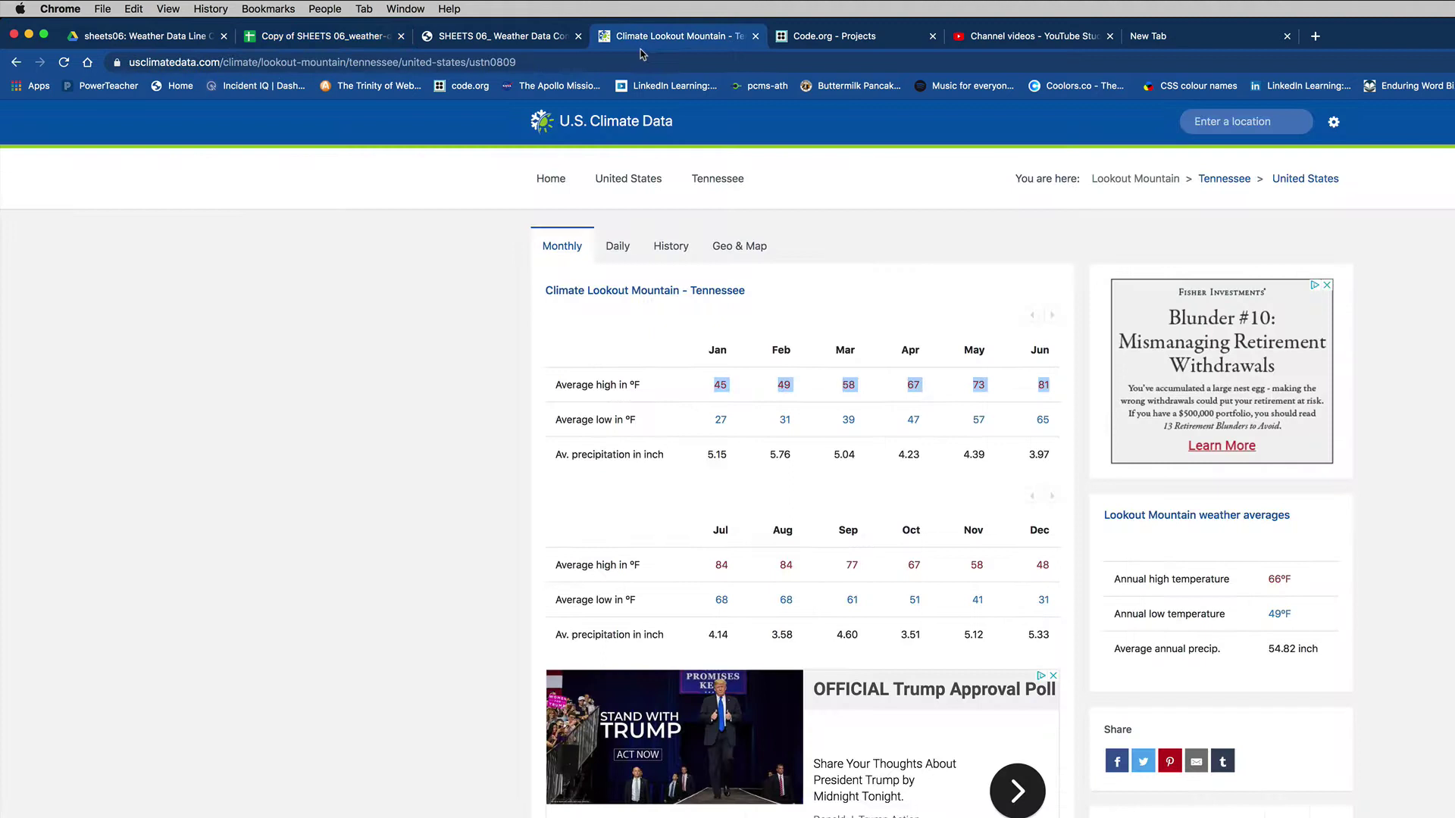
drag(707, 574, 1056, 569)
key(super+c)
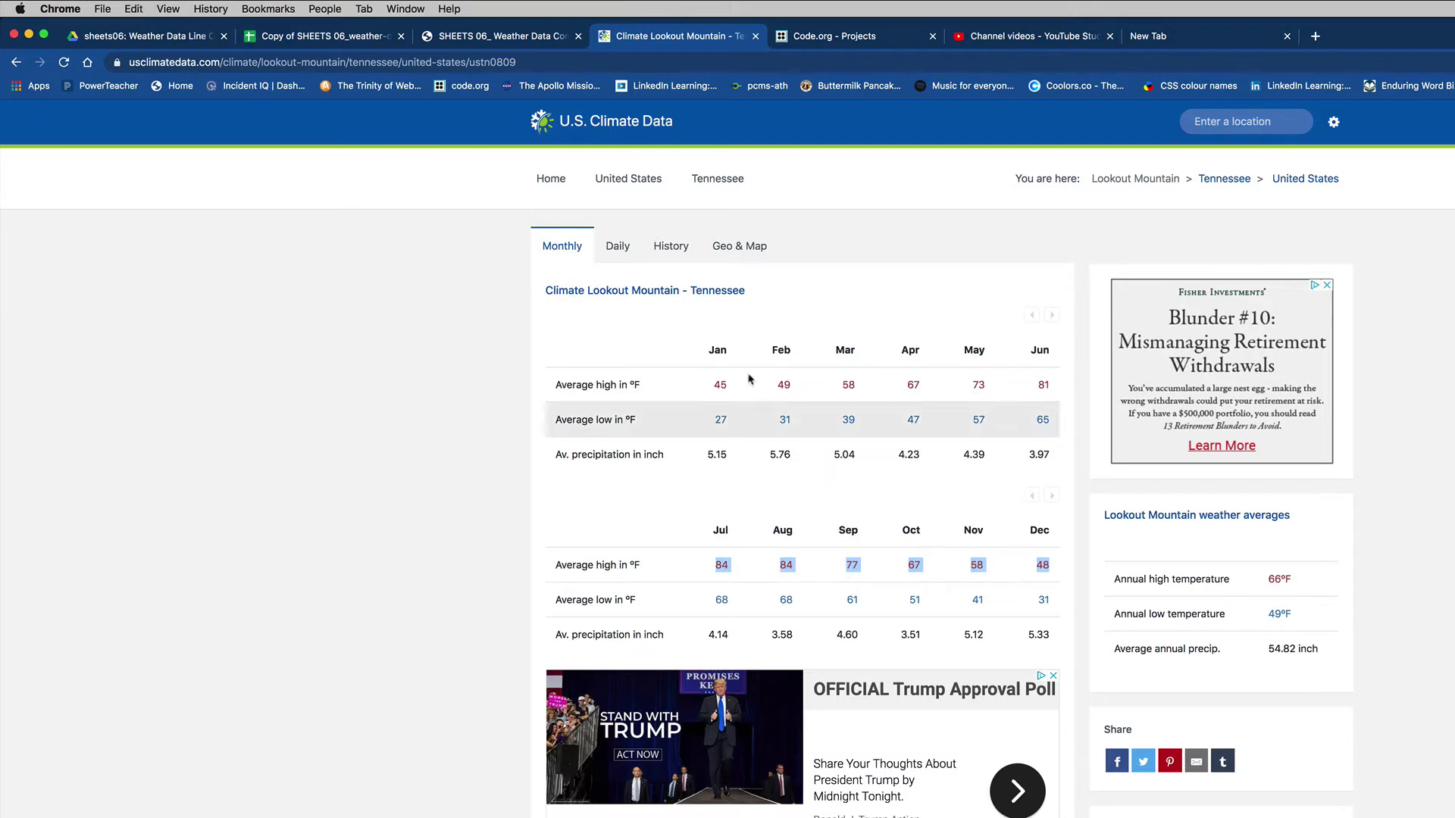
click(356, 36)
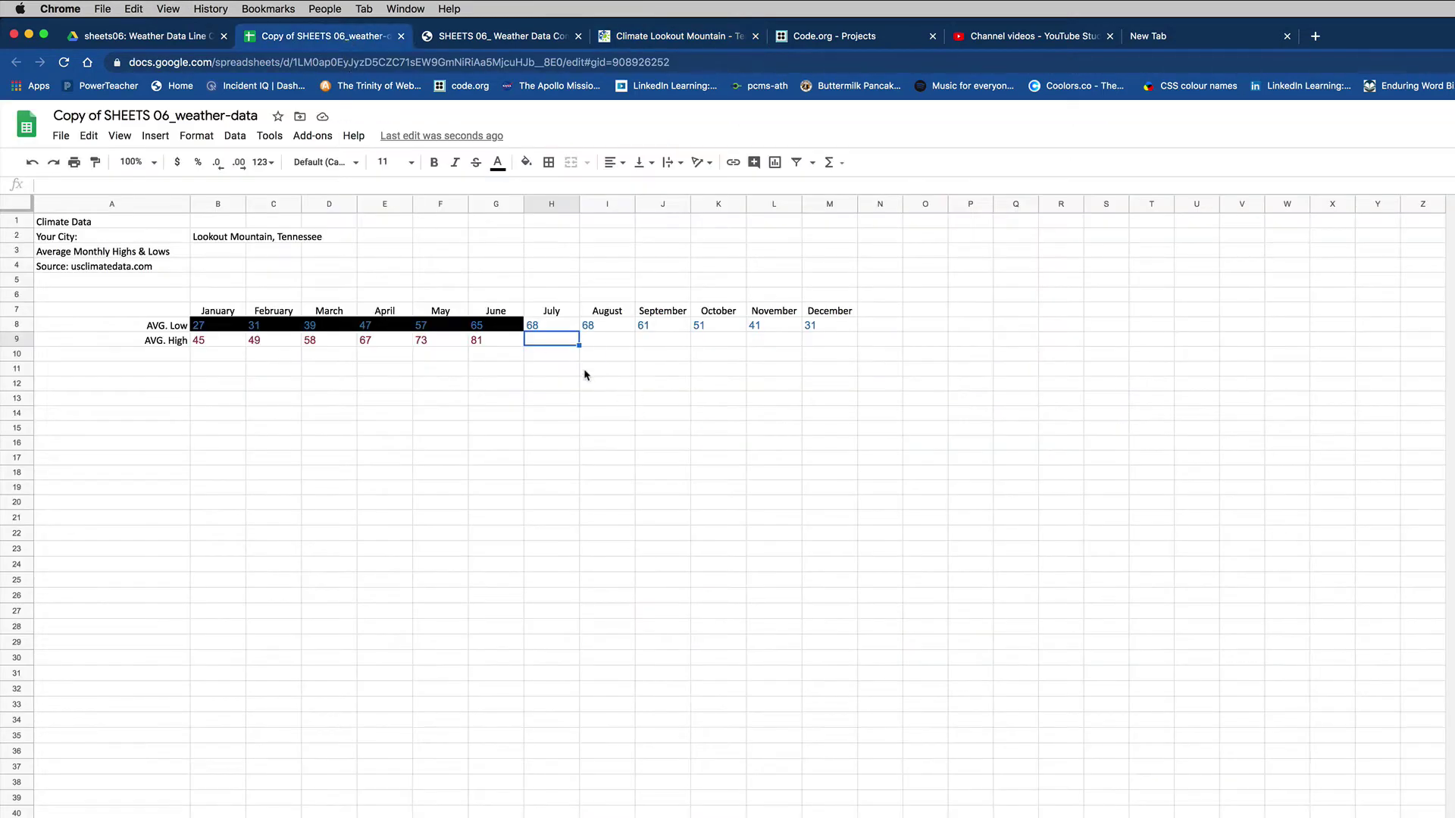
key(super+v)
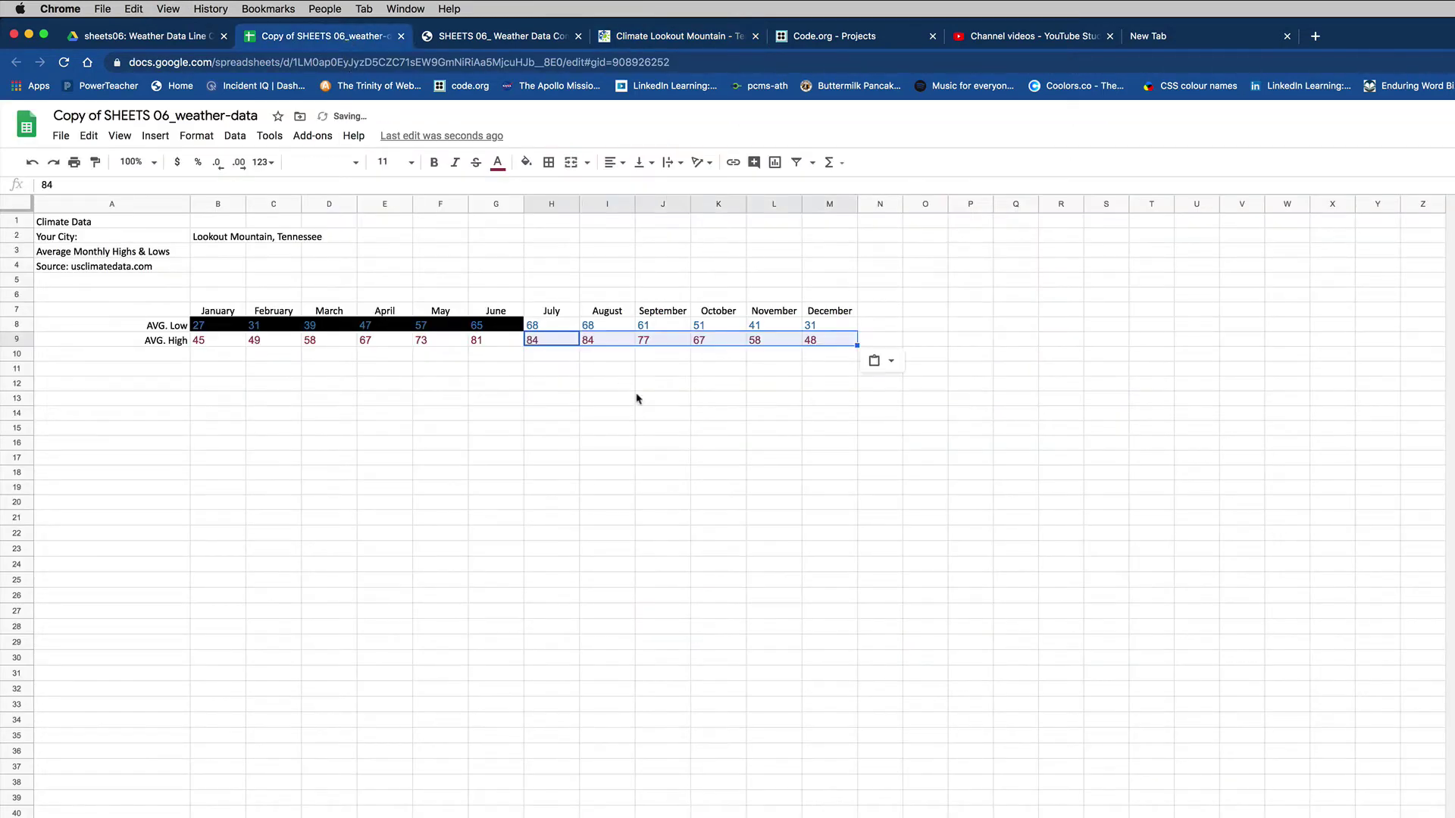
click(392, 371)
drag(217, 311, 829, 335)
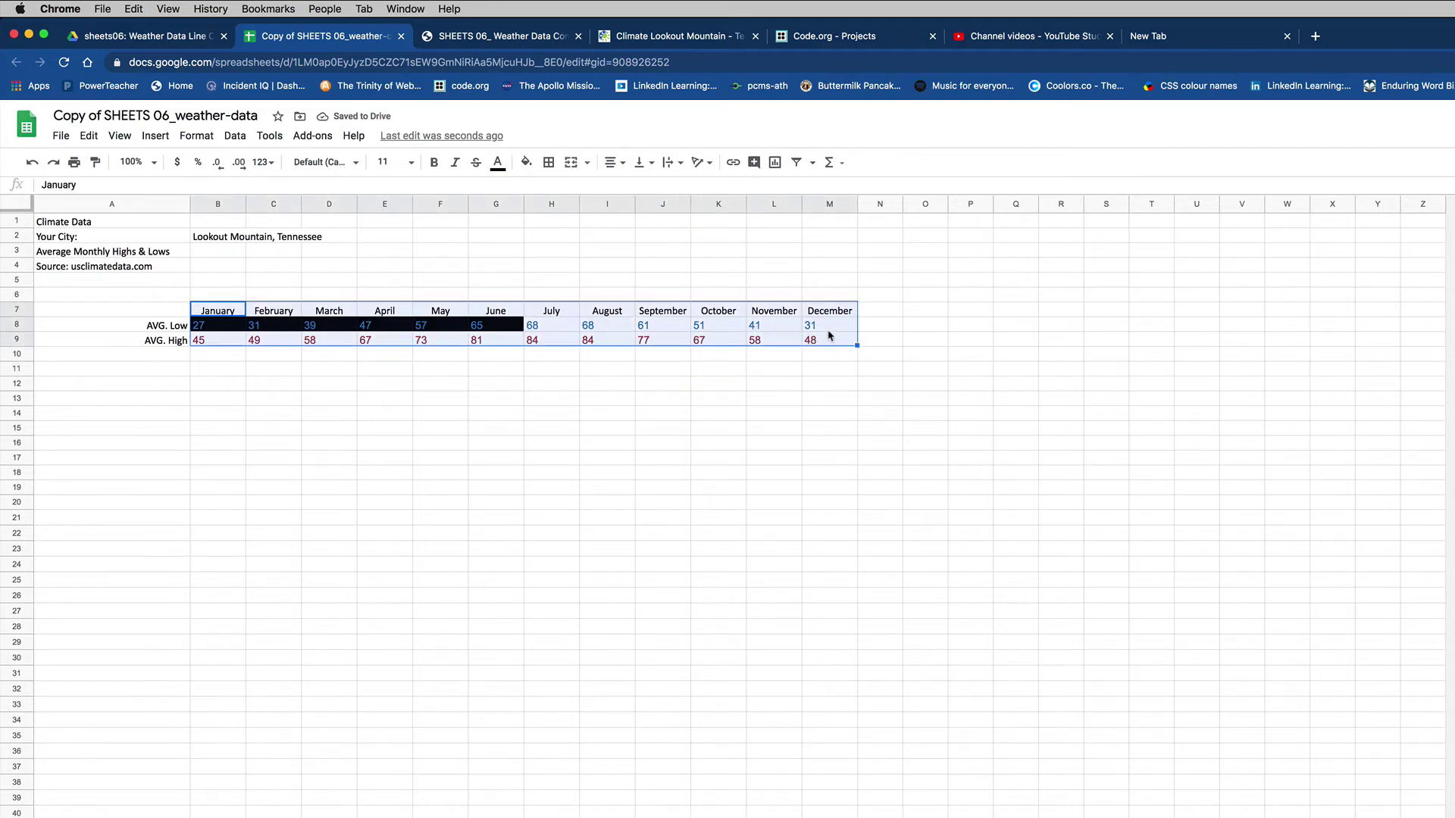
Give the monthly table a white background, black text and centred values
click(525, 162)
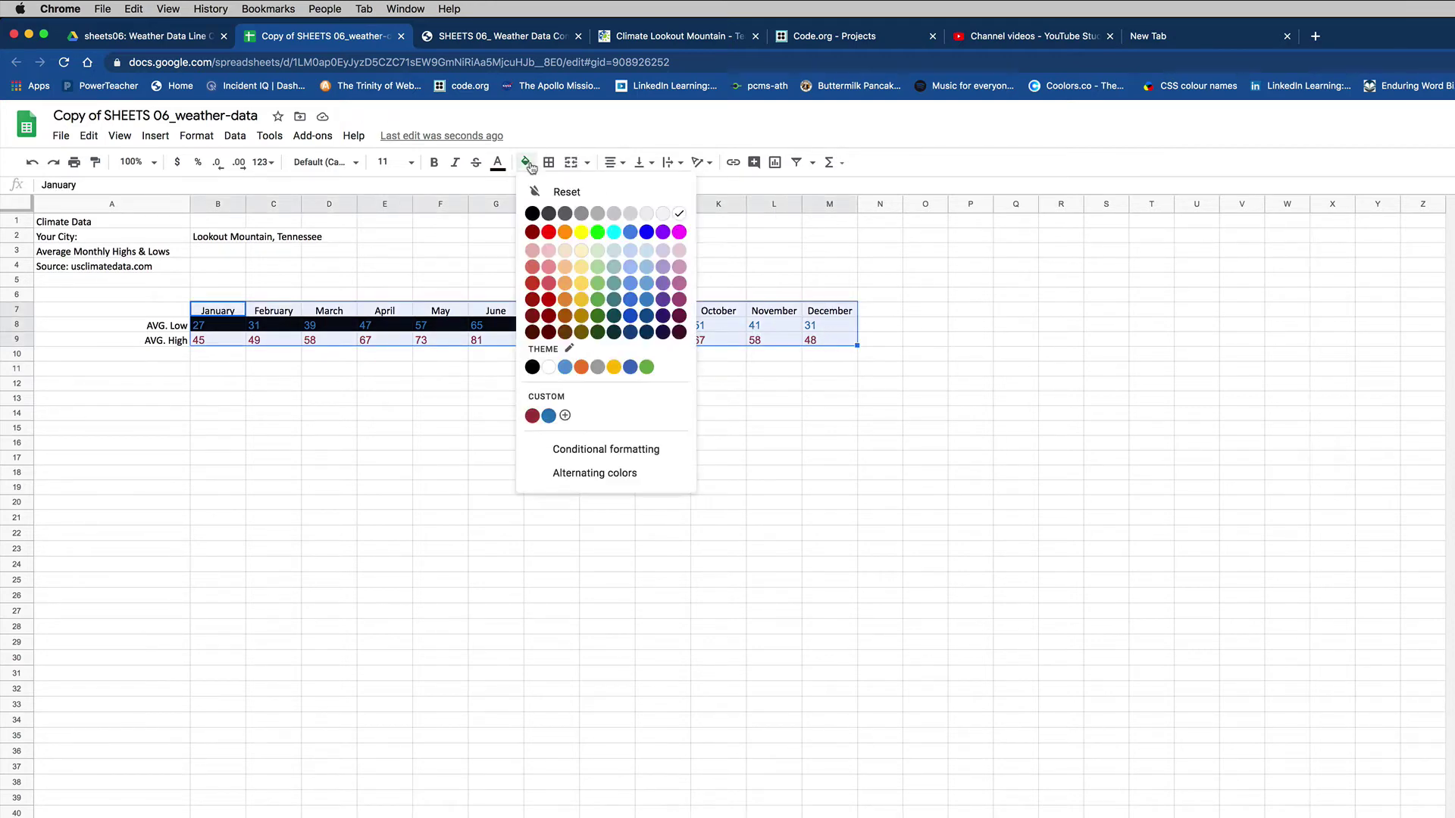
click(680, 216)
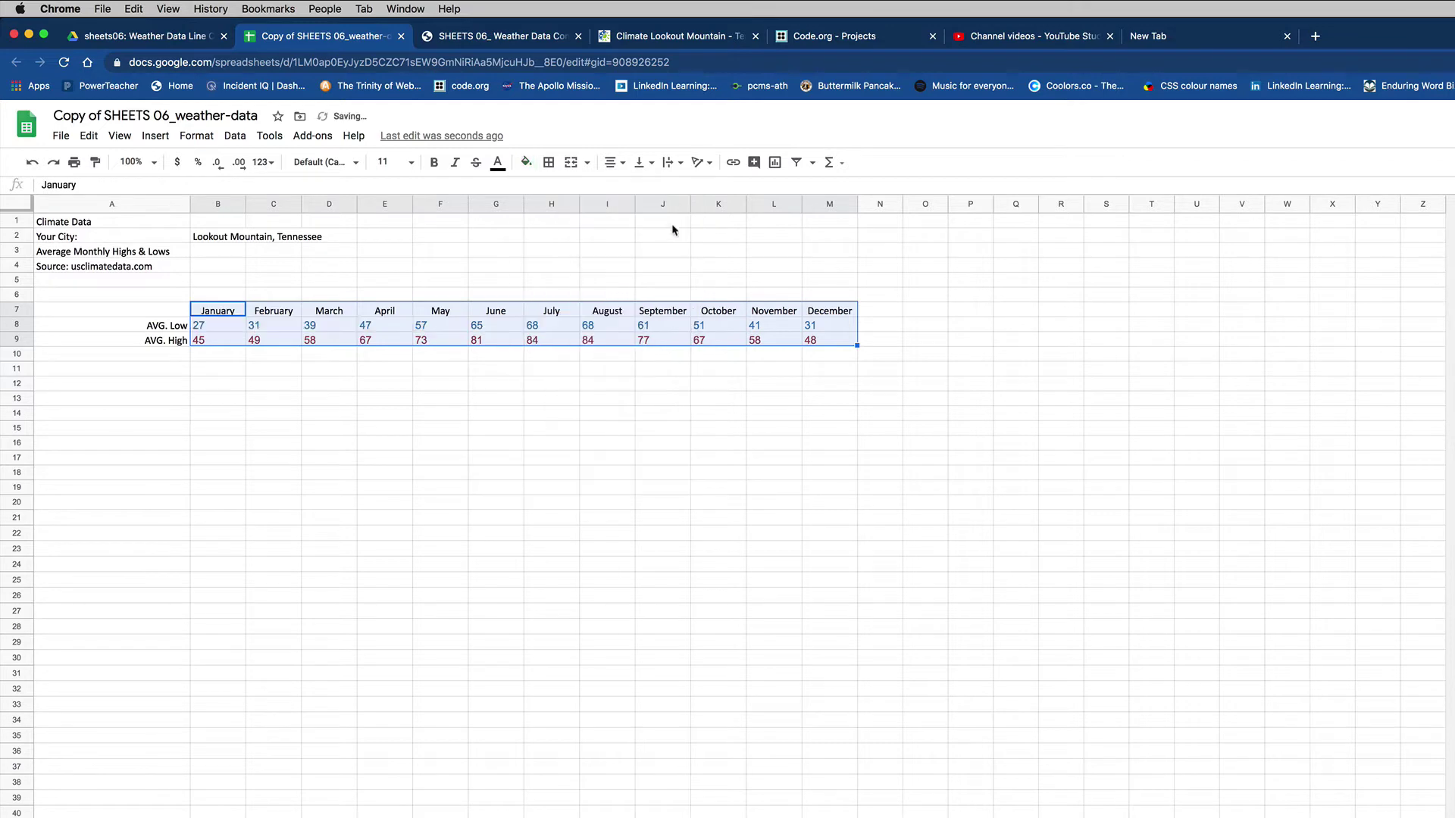
click(498, 162)
click(504, 214)
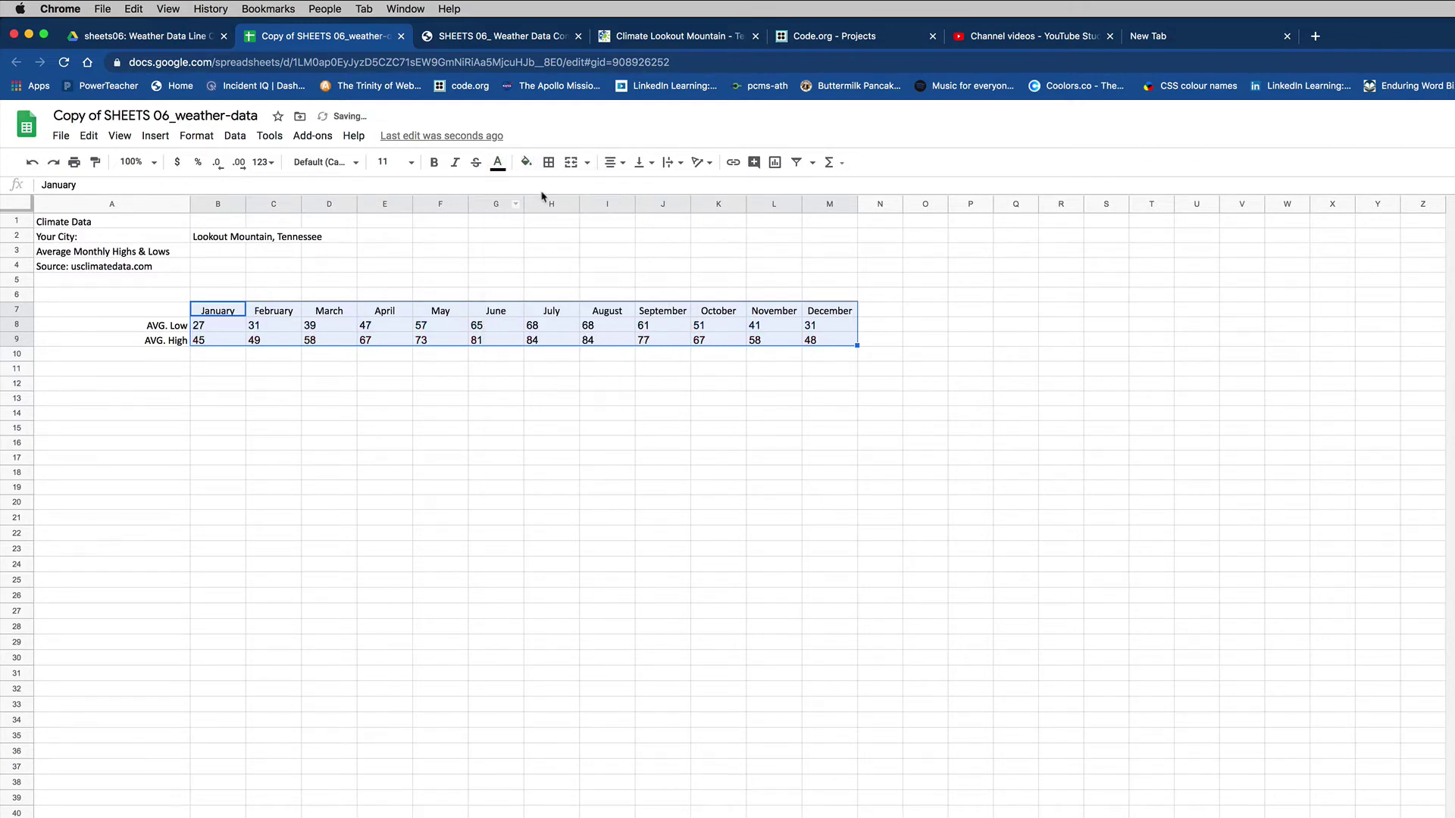
click(614, 162)
click(628, 188)
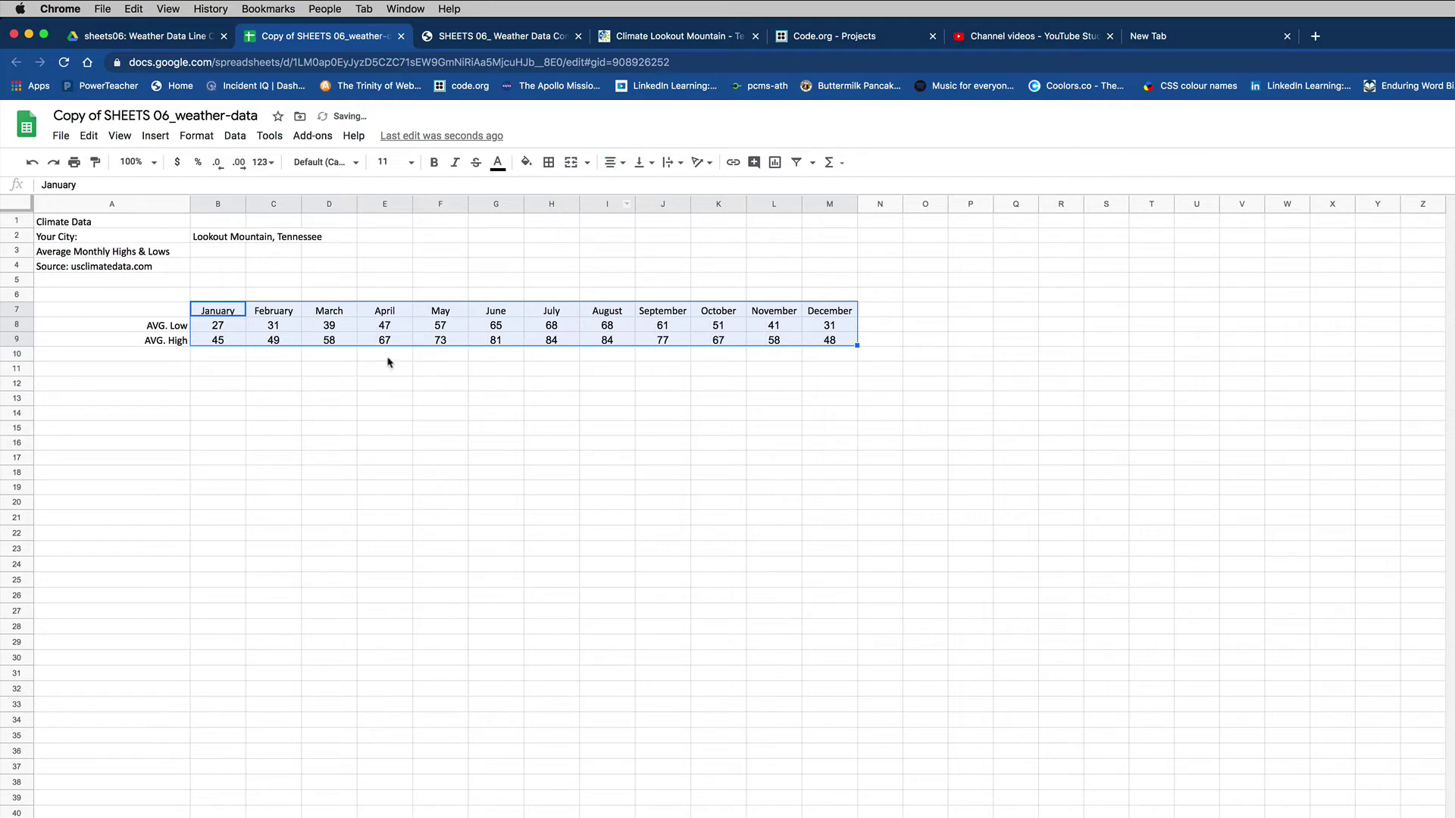
click(364, 324)
click(363, 369)
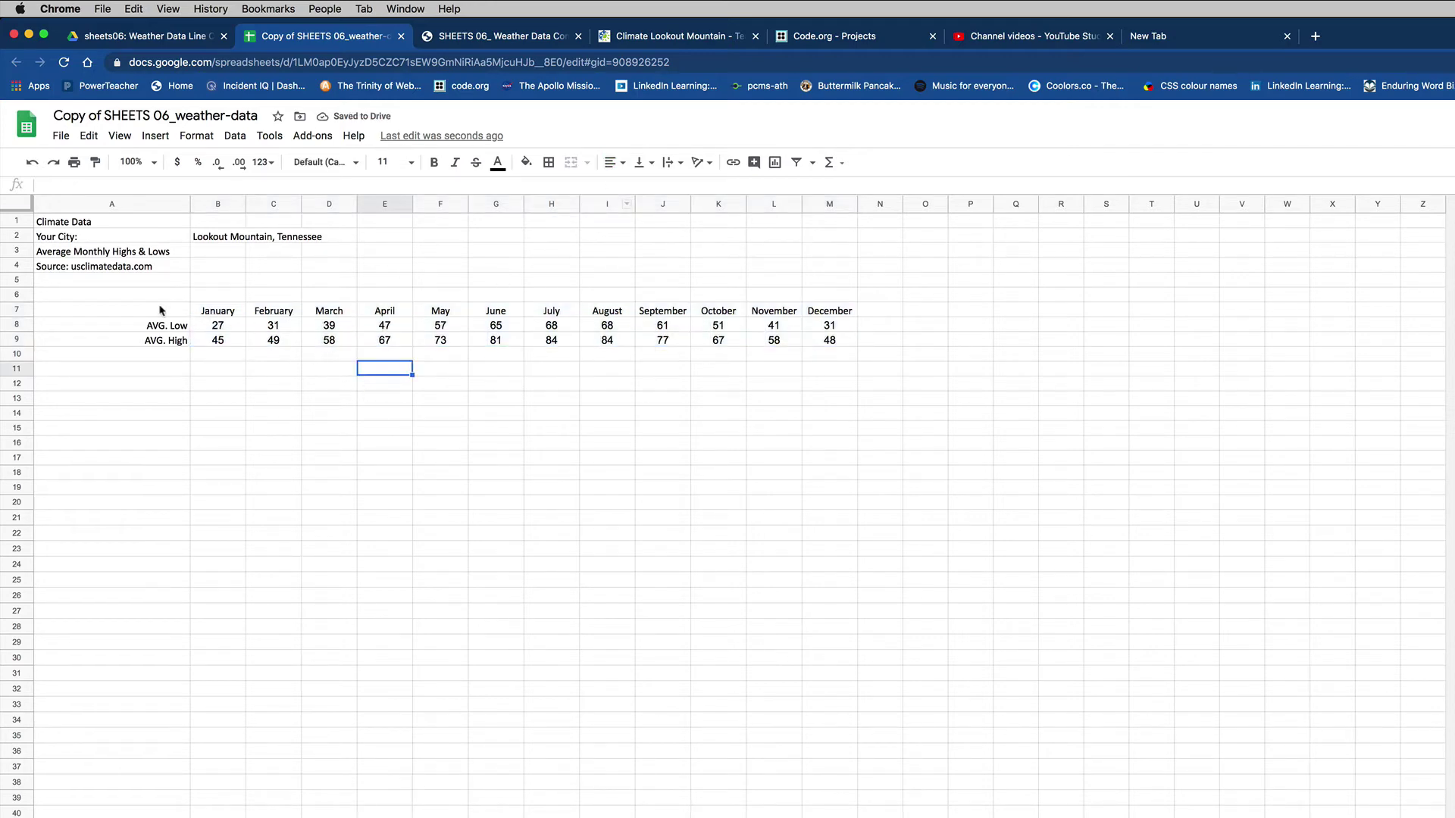
Apply alternating row colours with a header row to the A7:M9 table
drag(170, 310, 832, 351)
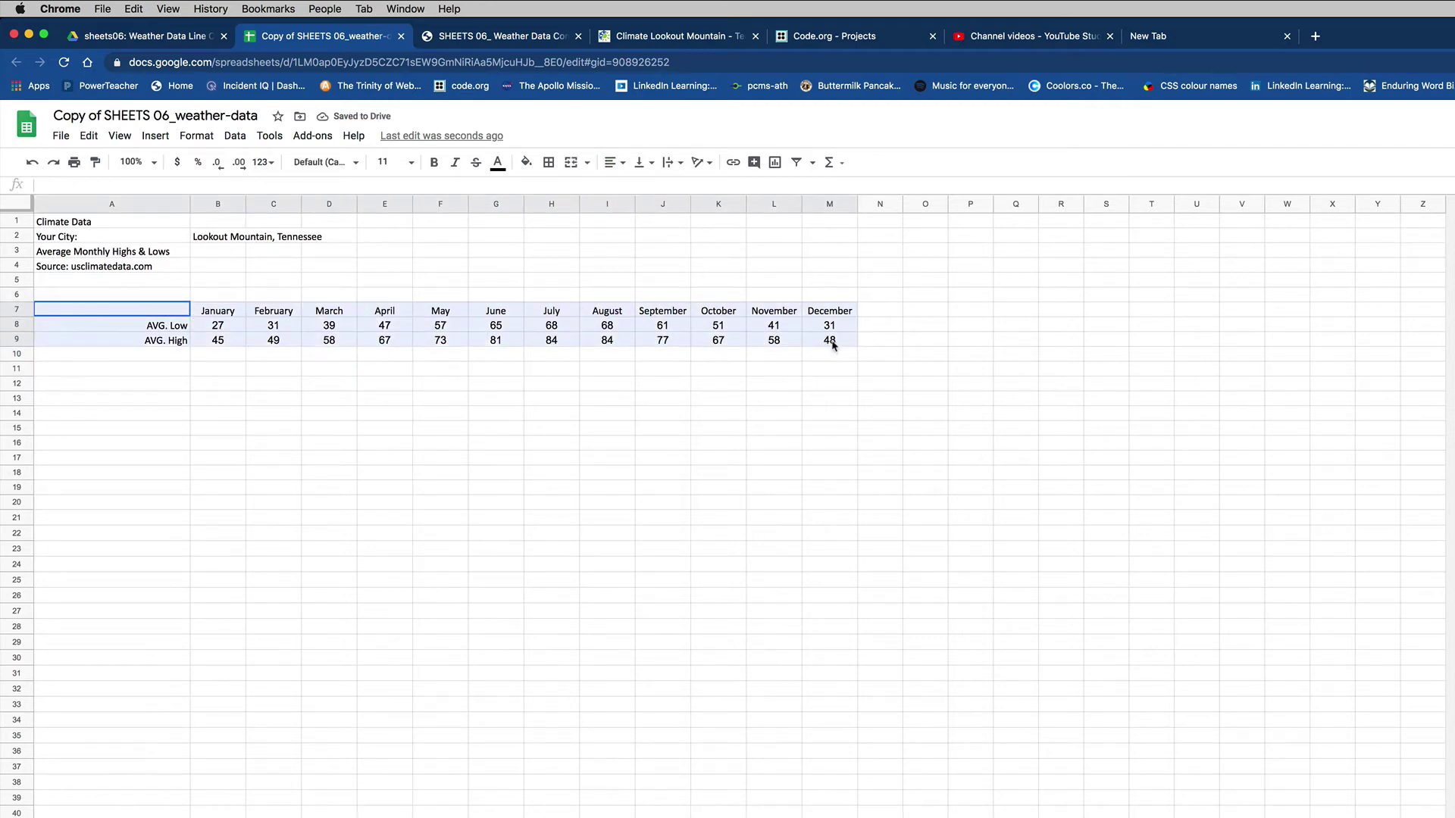
click(197, 135)
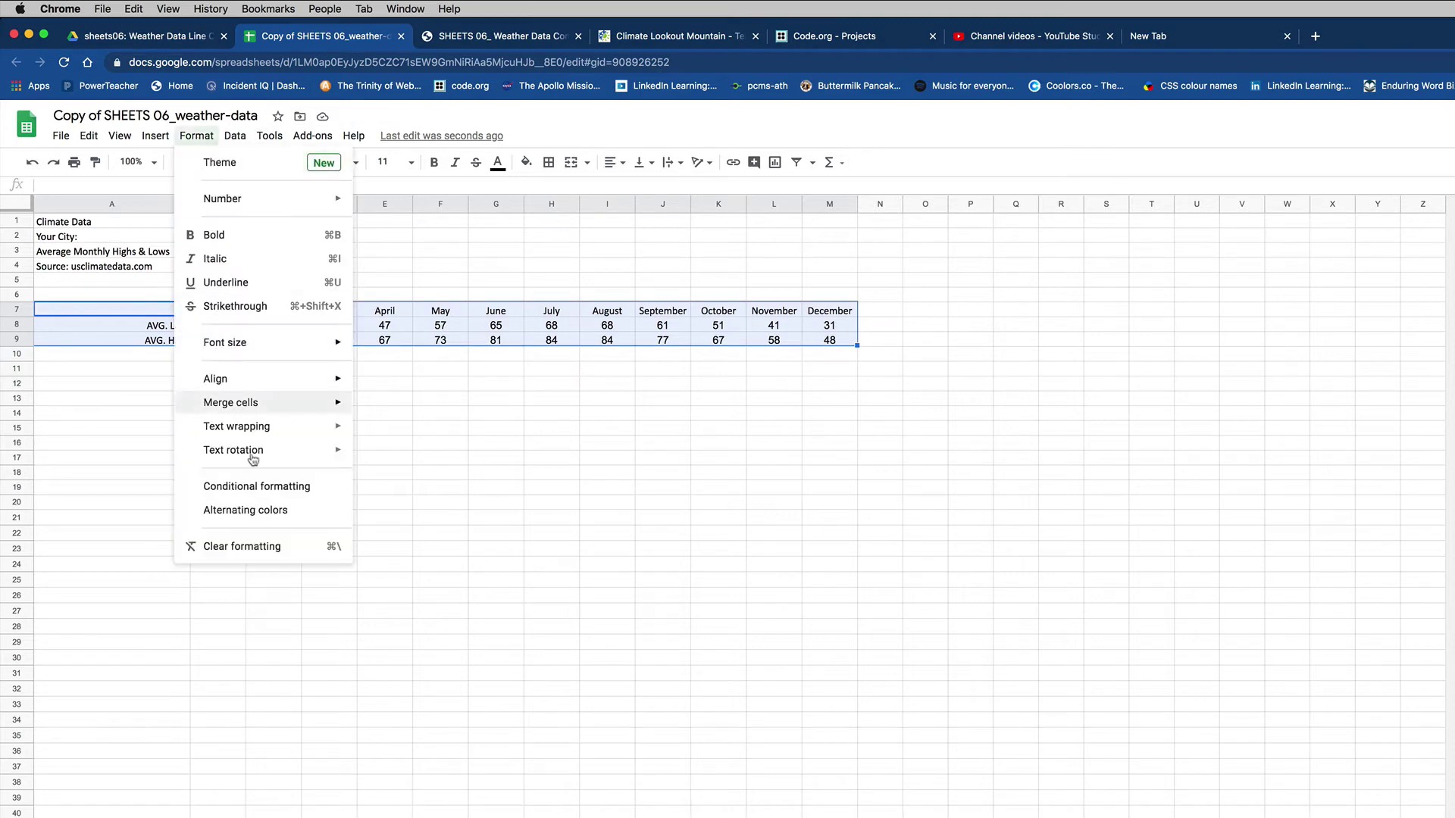
click(258, 510)
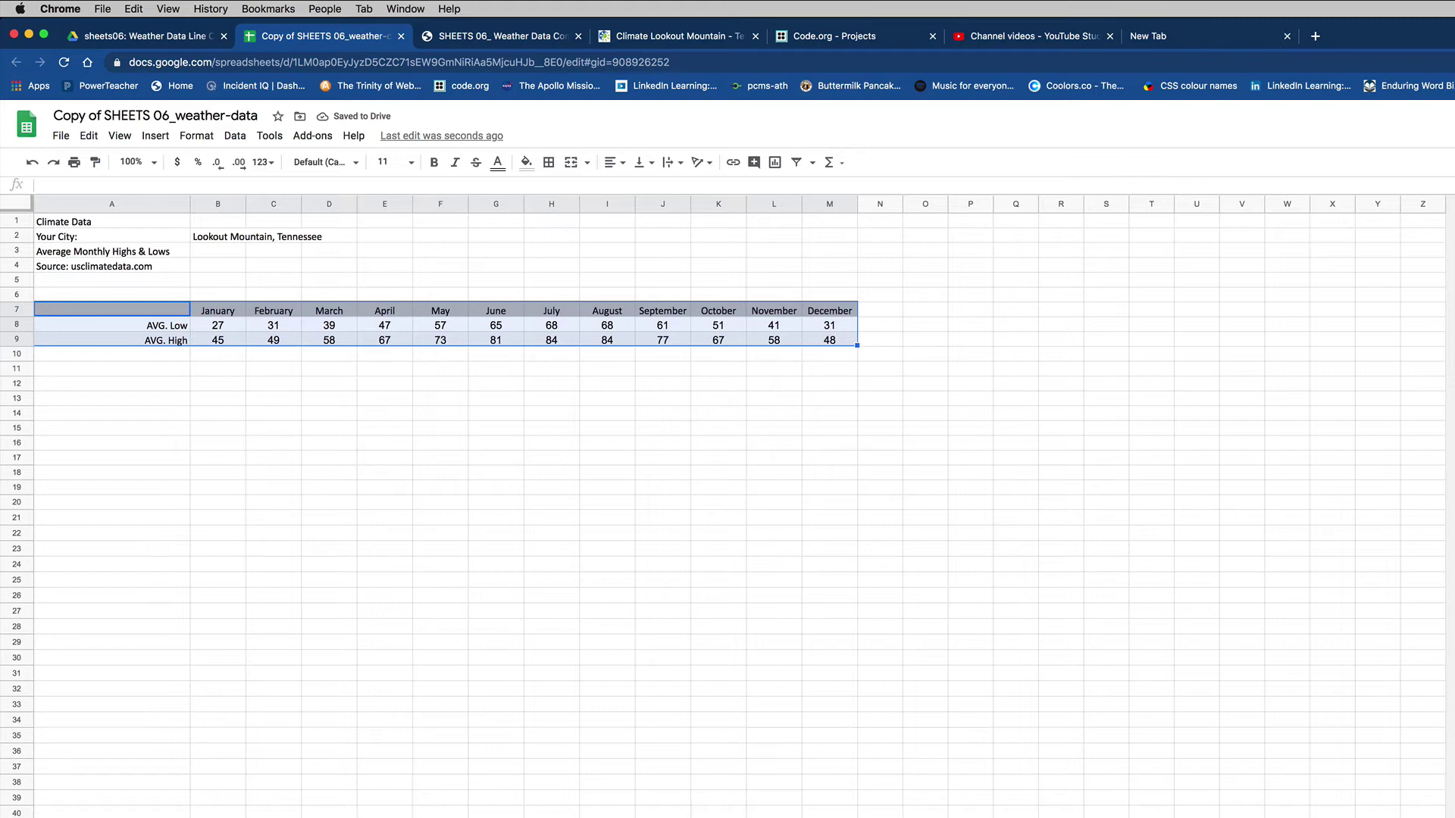
click(447, 339)
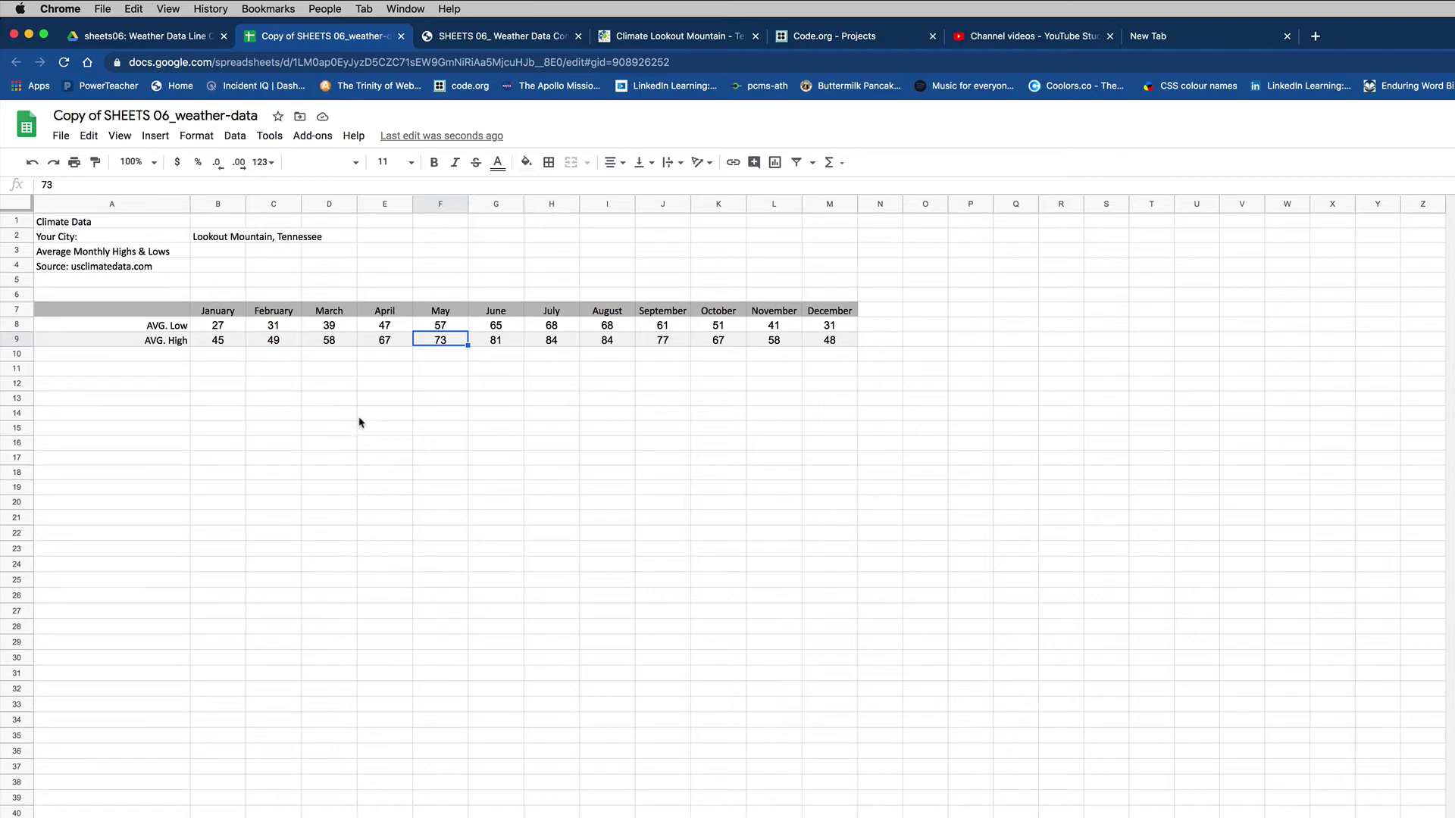
click(674, 36)
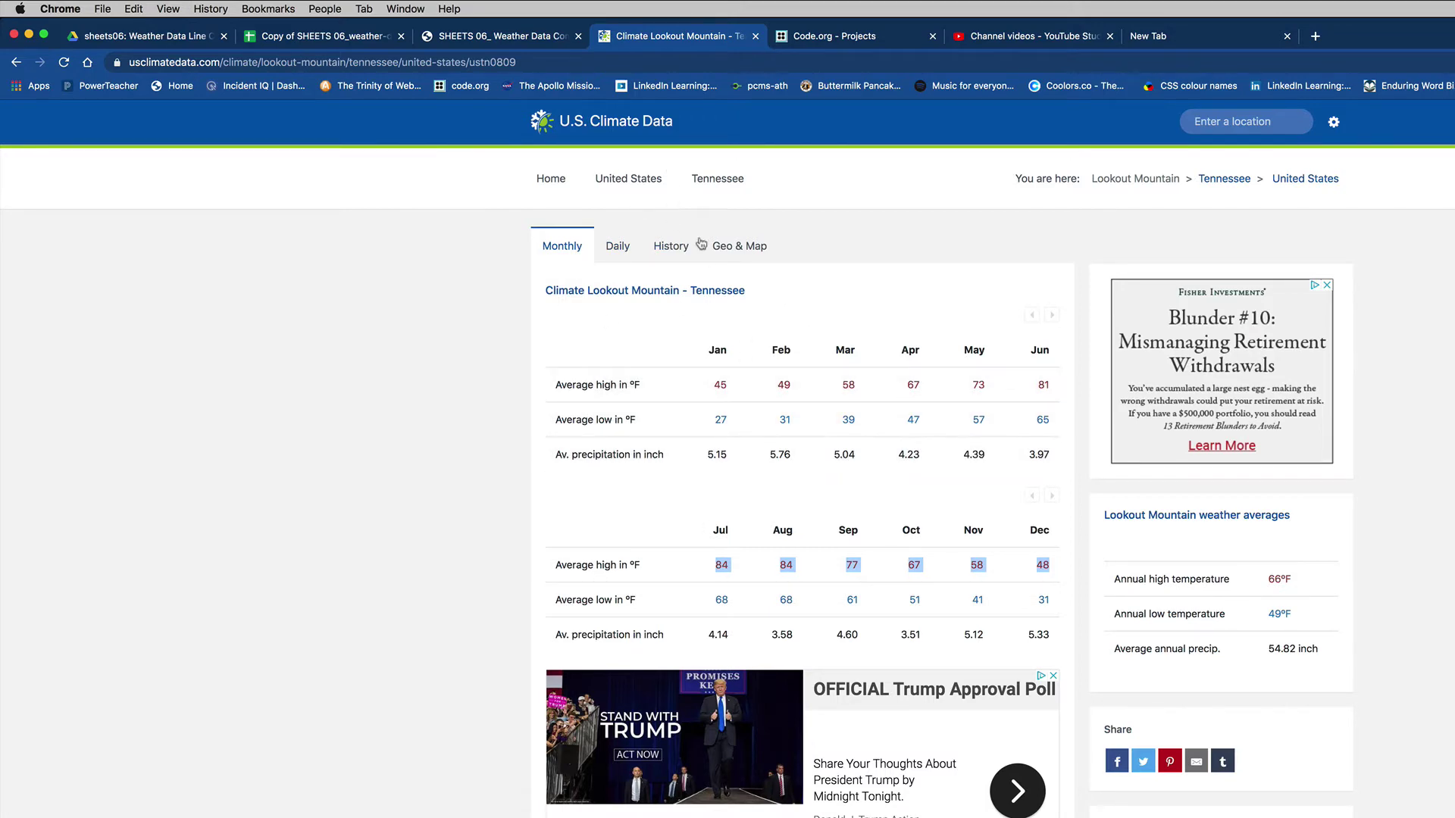
click(324, 38)
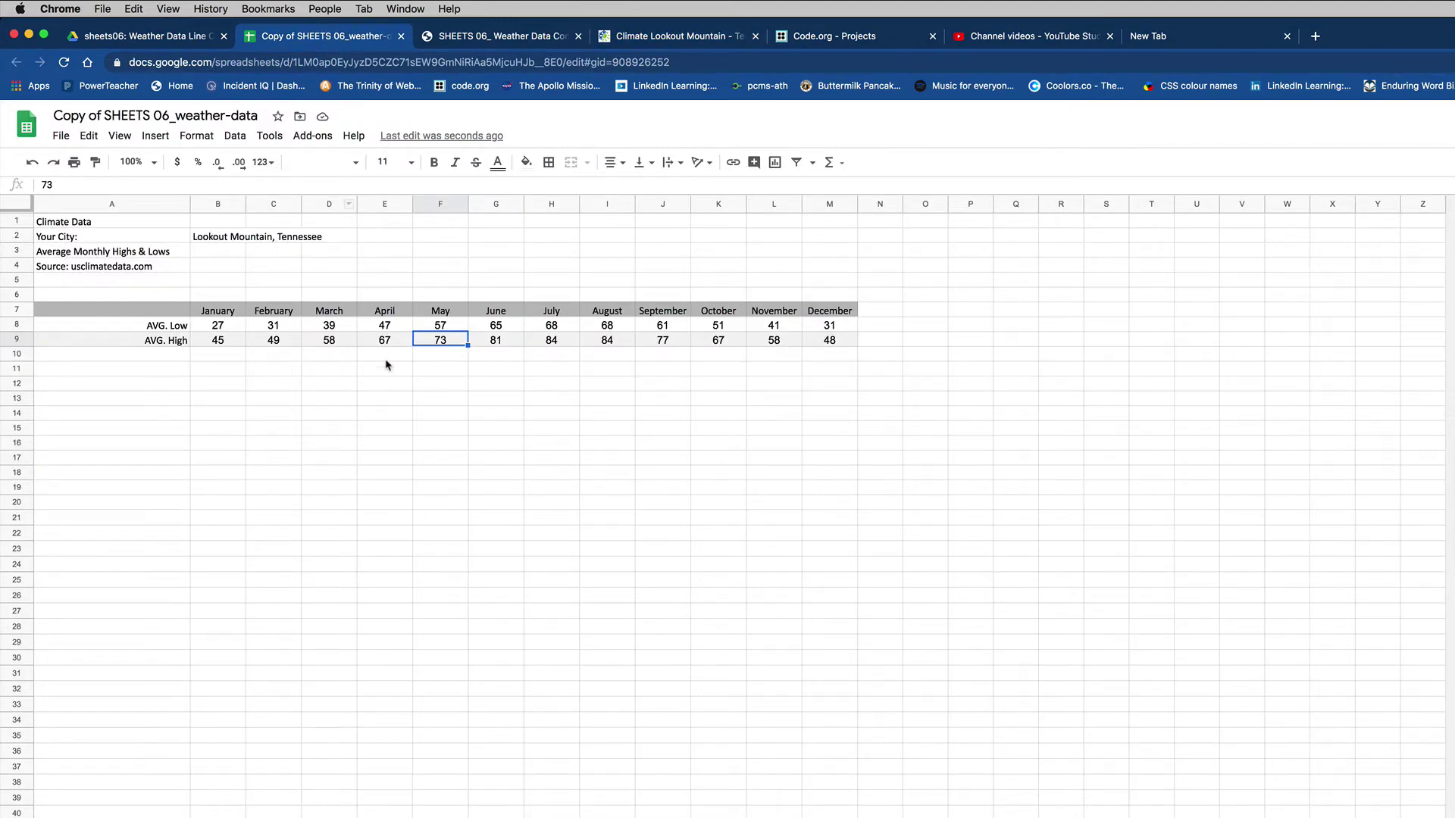
click(388, 369)
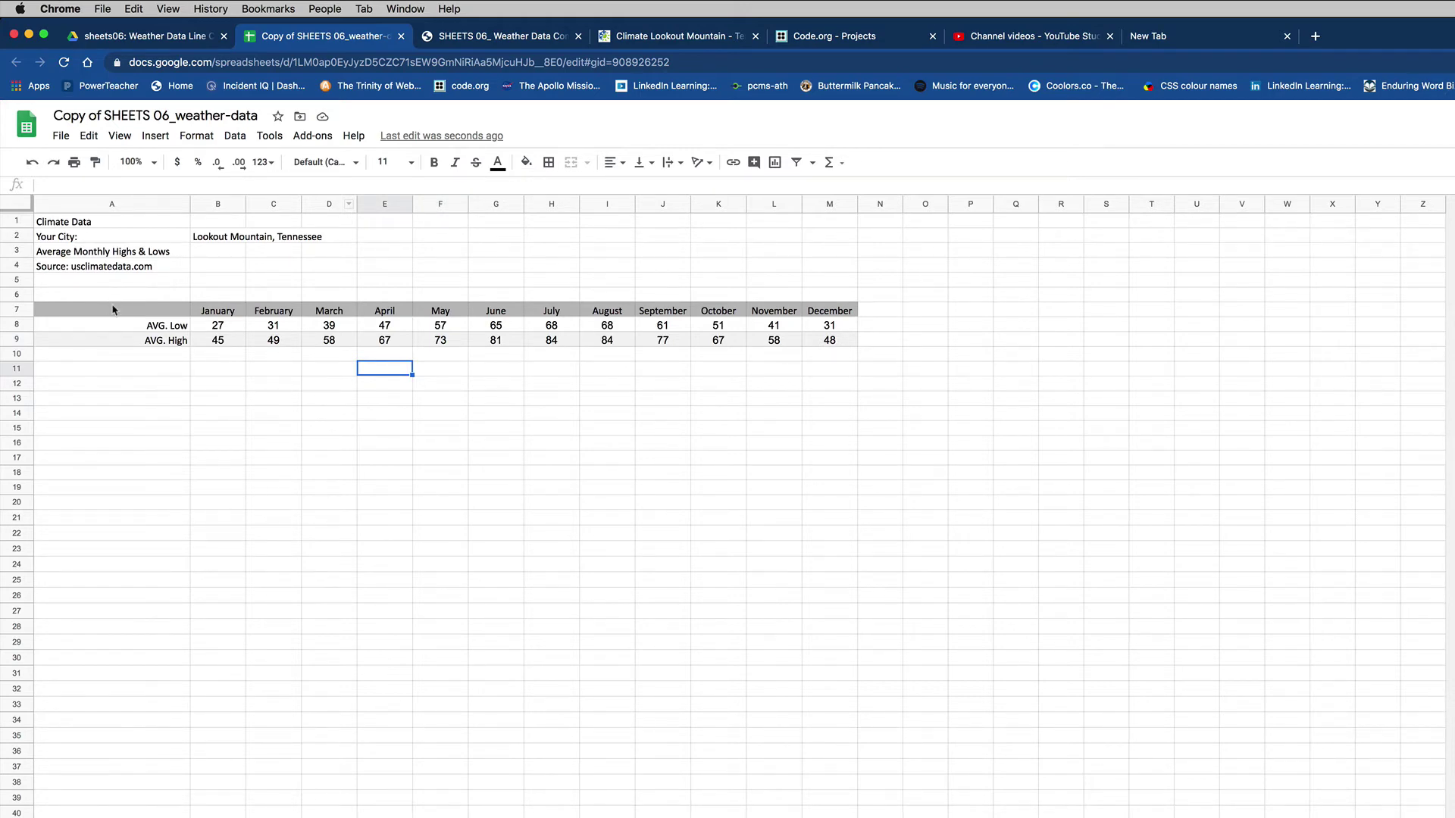
drag(111, 312, 830, 342)
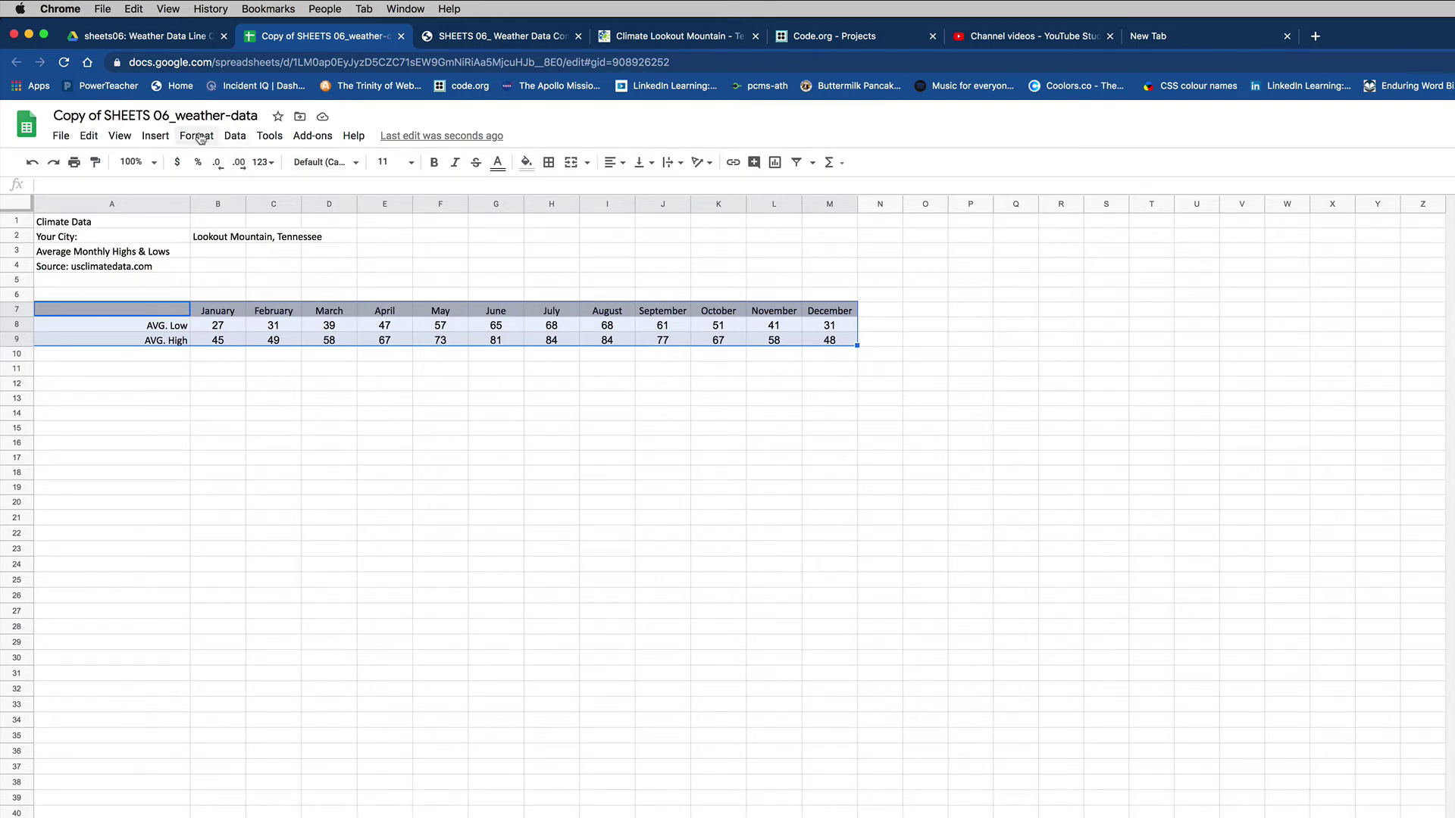
Insert a chart from the table and change it to a column-and-line combo chart
click(155, 136)
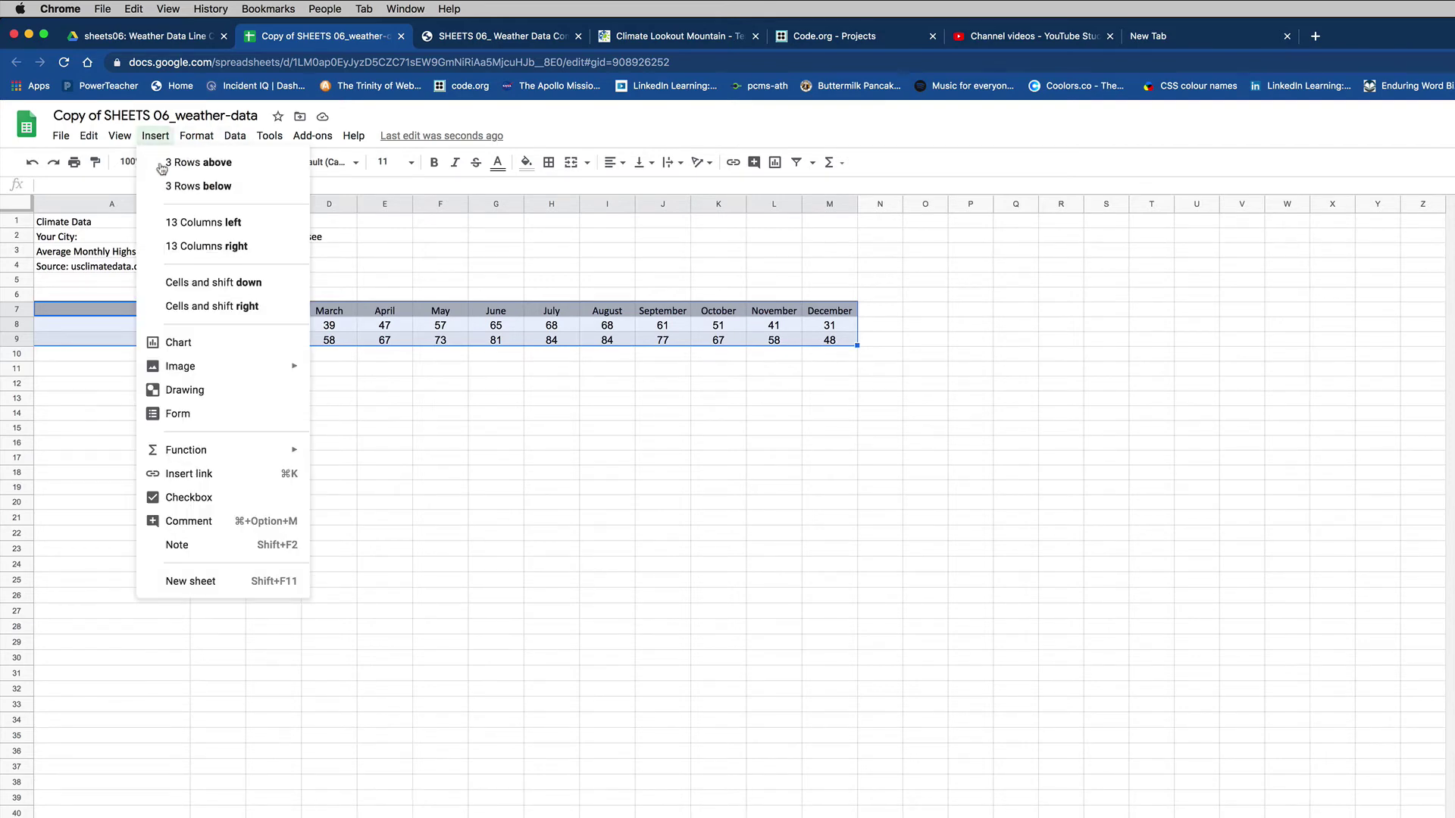
click(180, 343)
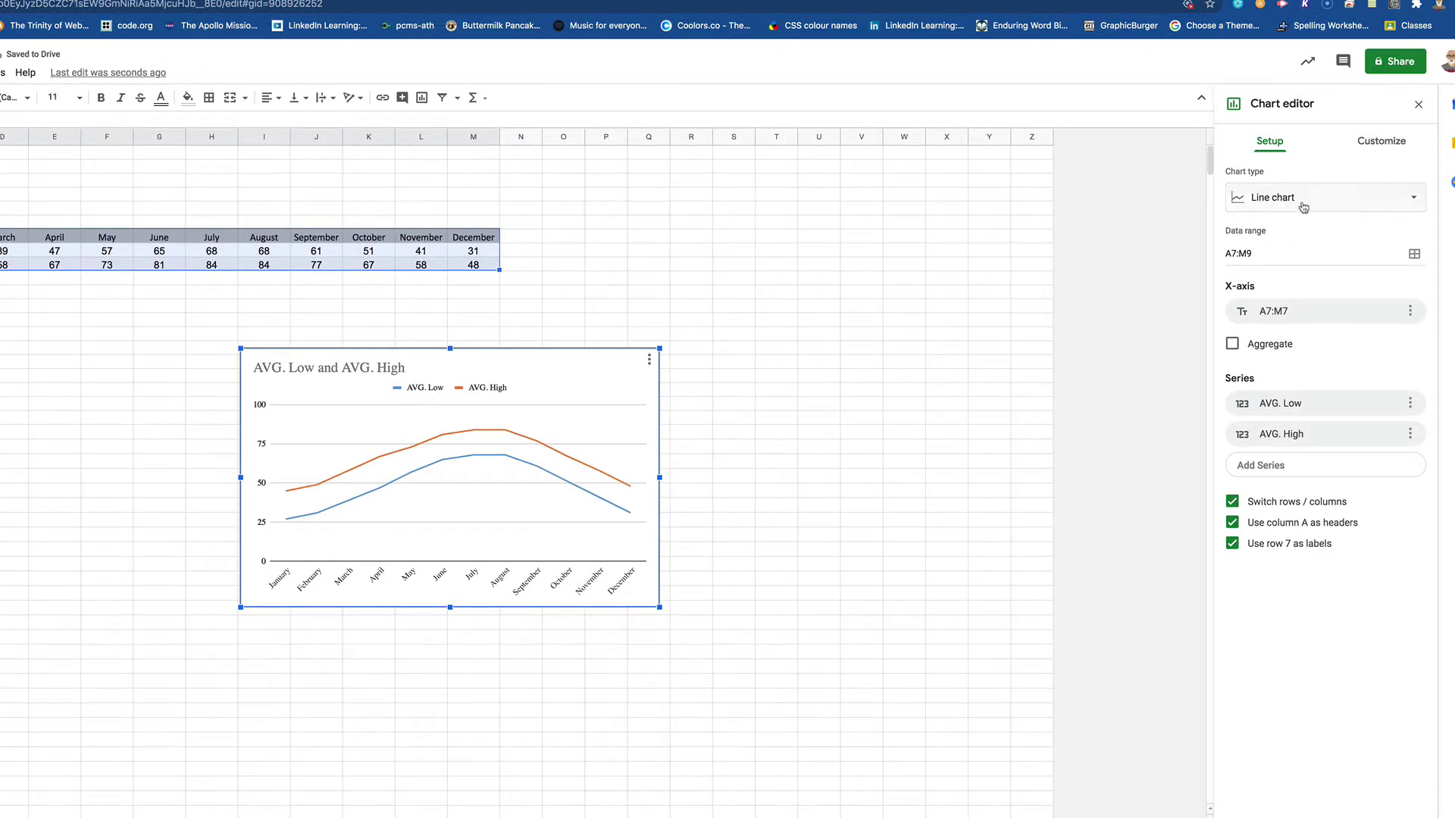
click(1302, 198)
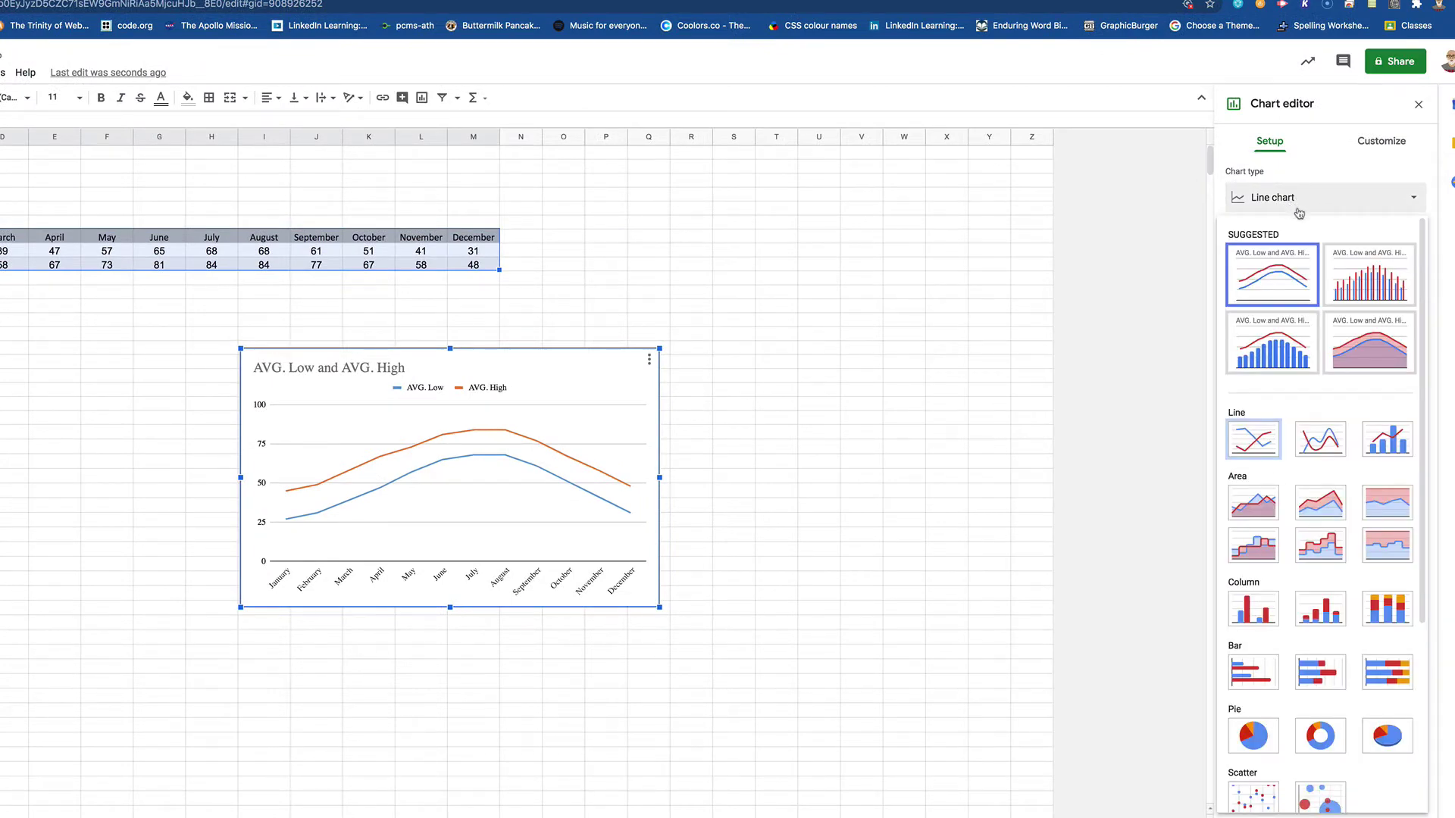
scroll(1419, 416, down, 1)
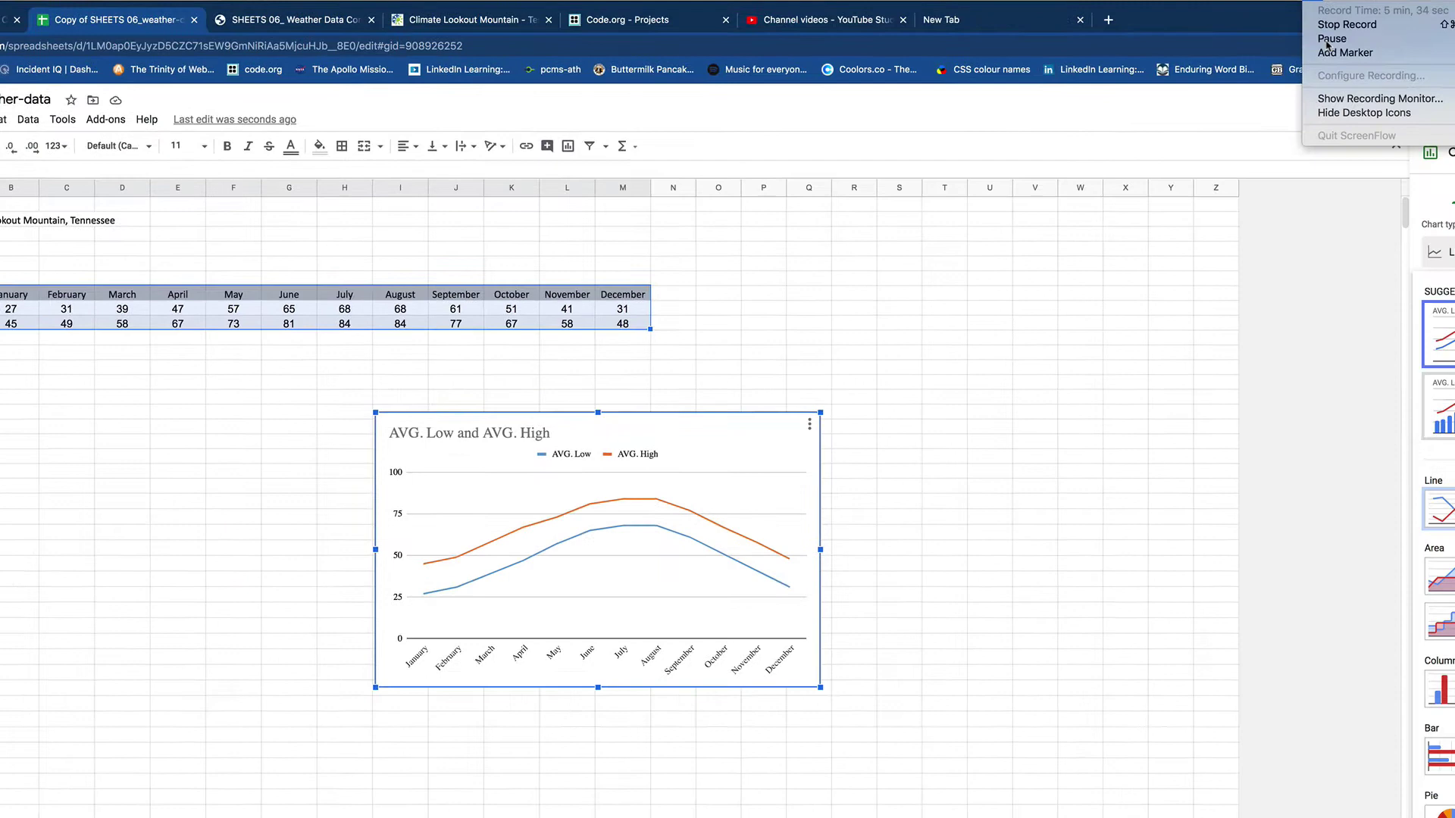
scroll(1281, 365, up, 1)
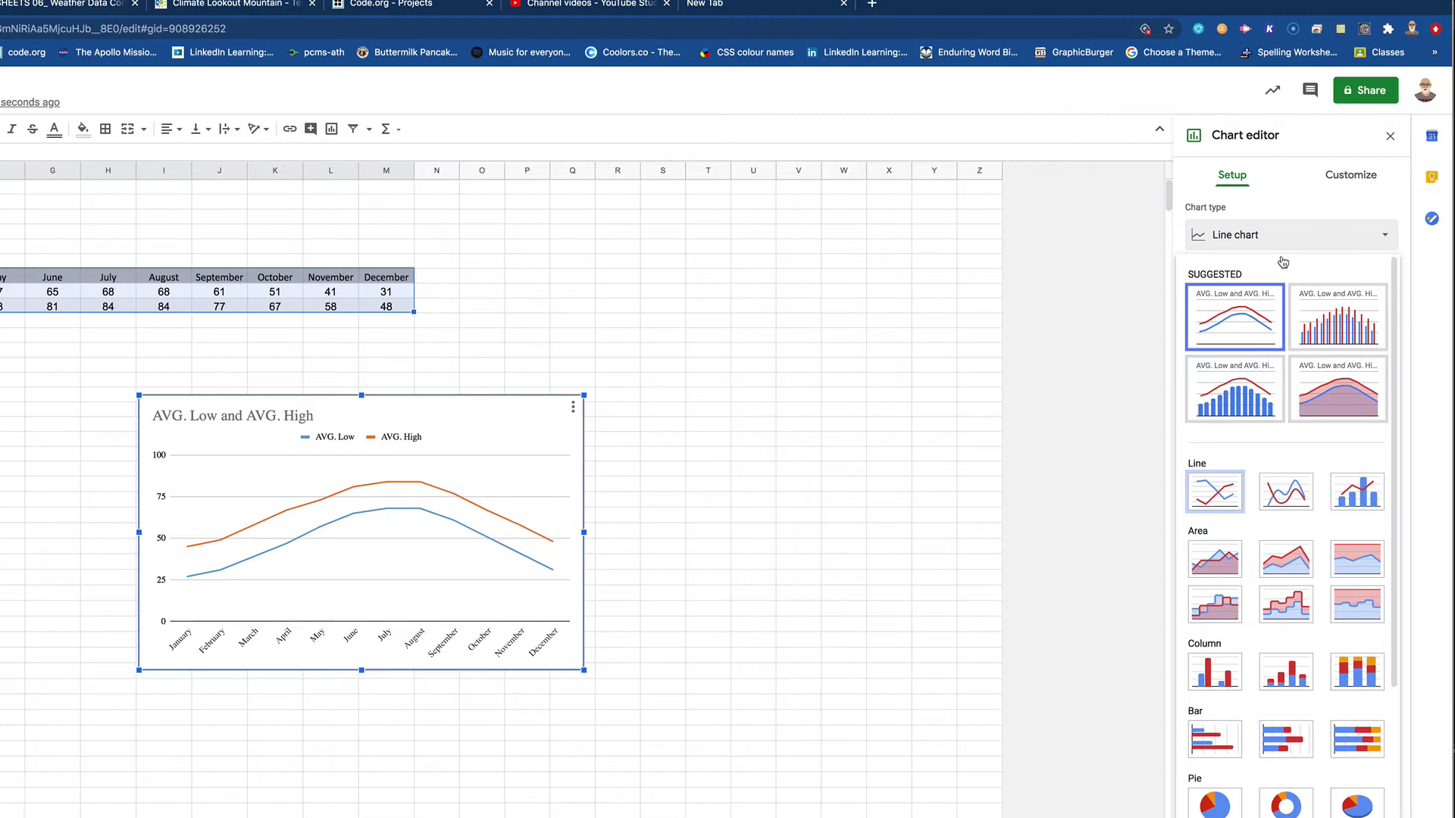
click(1220, 397)
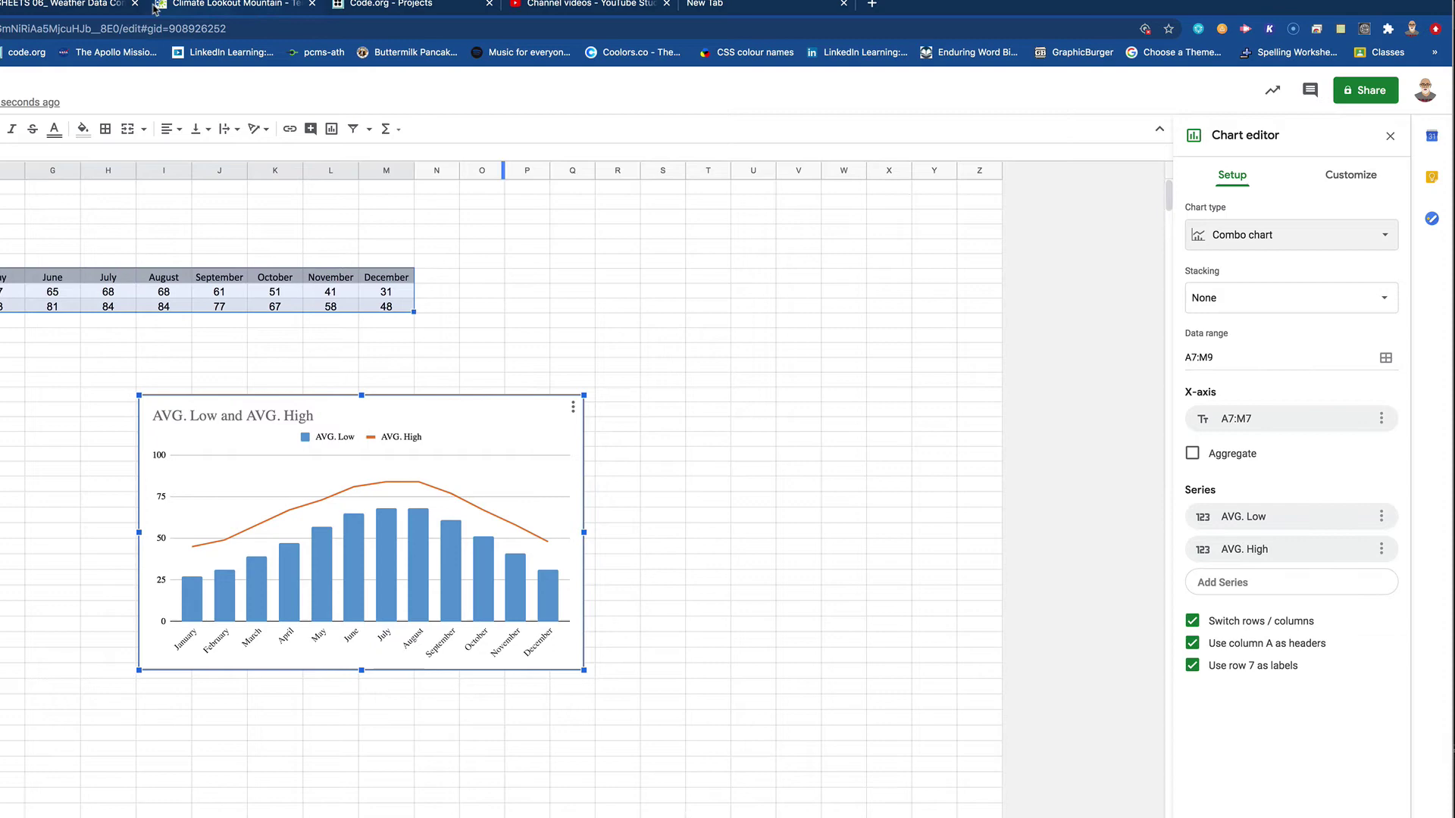
click(94, 10)
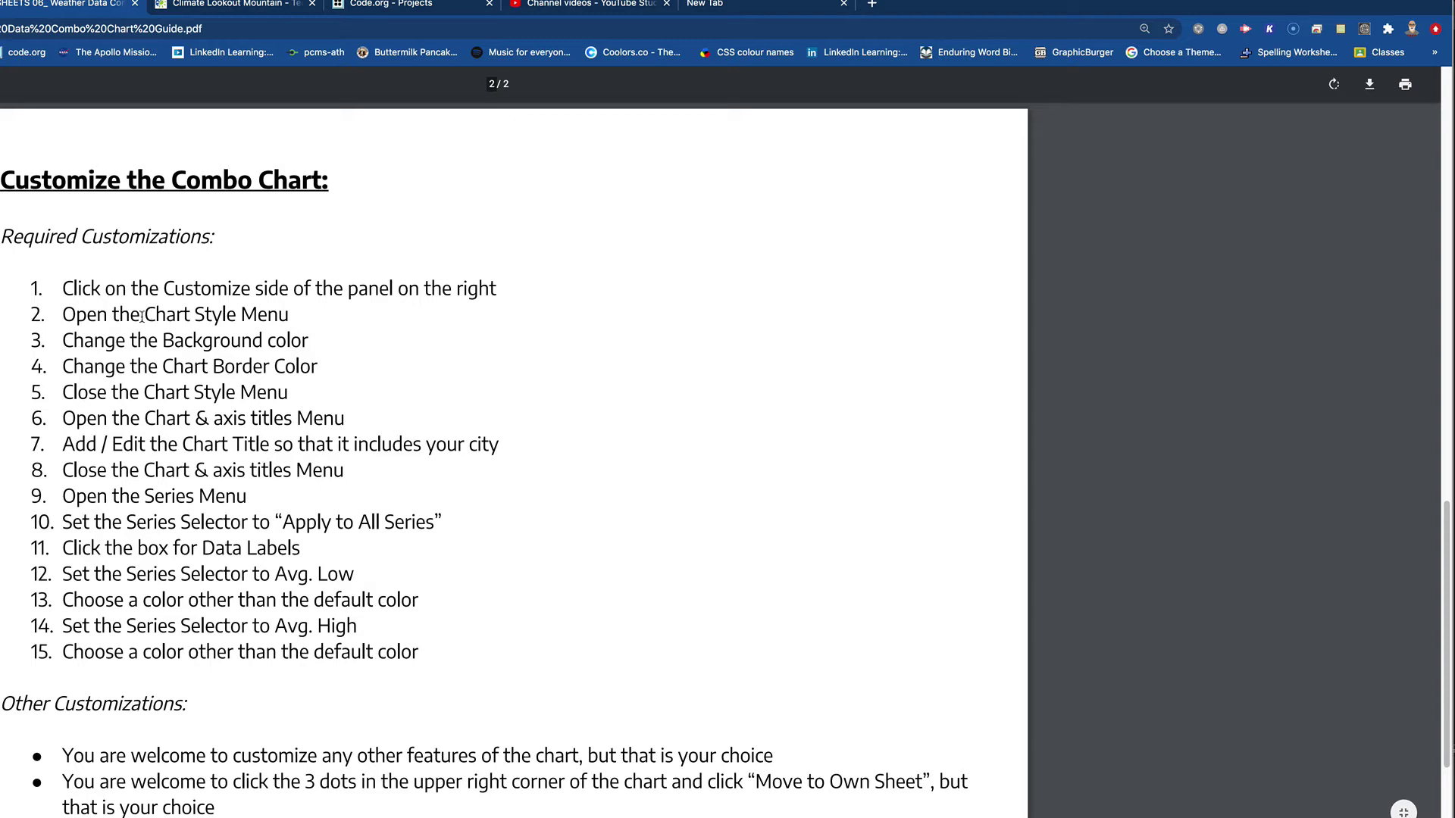
drag(142, 316, 330, 363)
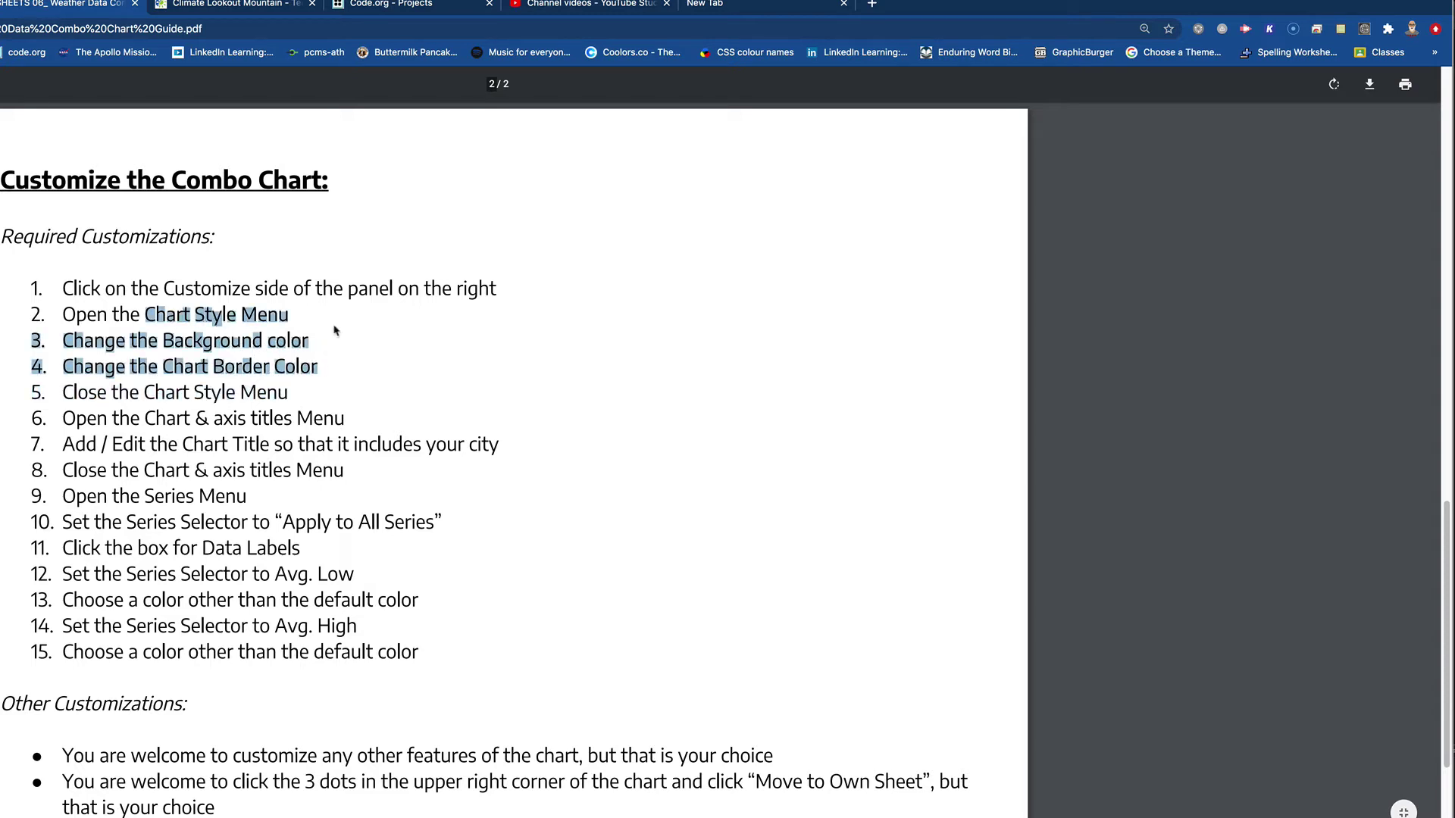
key(ctrl+Tab)
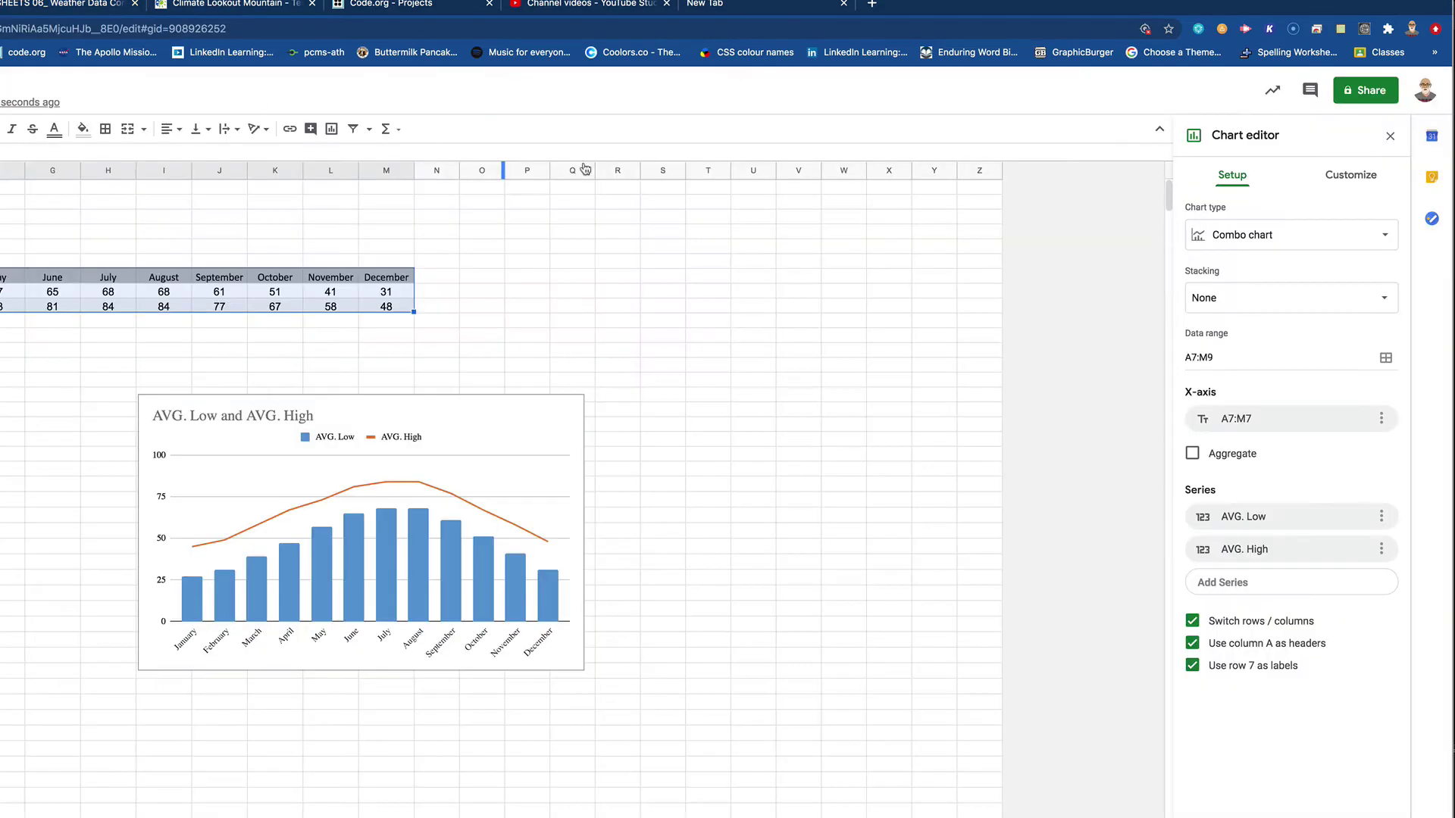
Give the combo chart a yellow background and a dark orange border
click(1350, 175)
click(1191, 214)
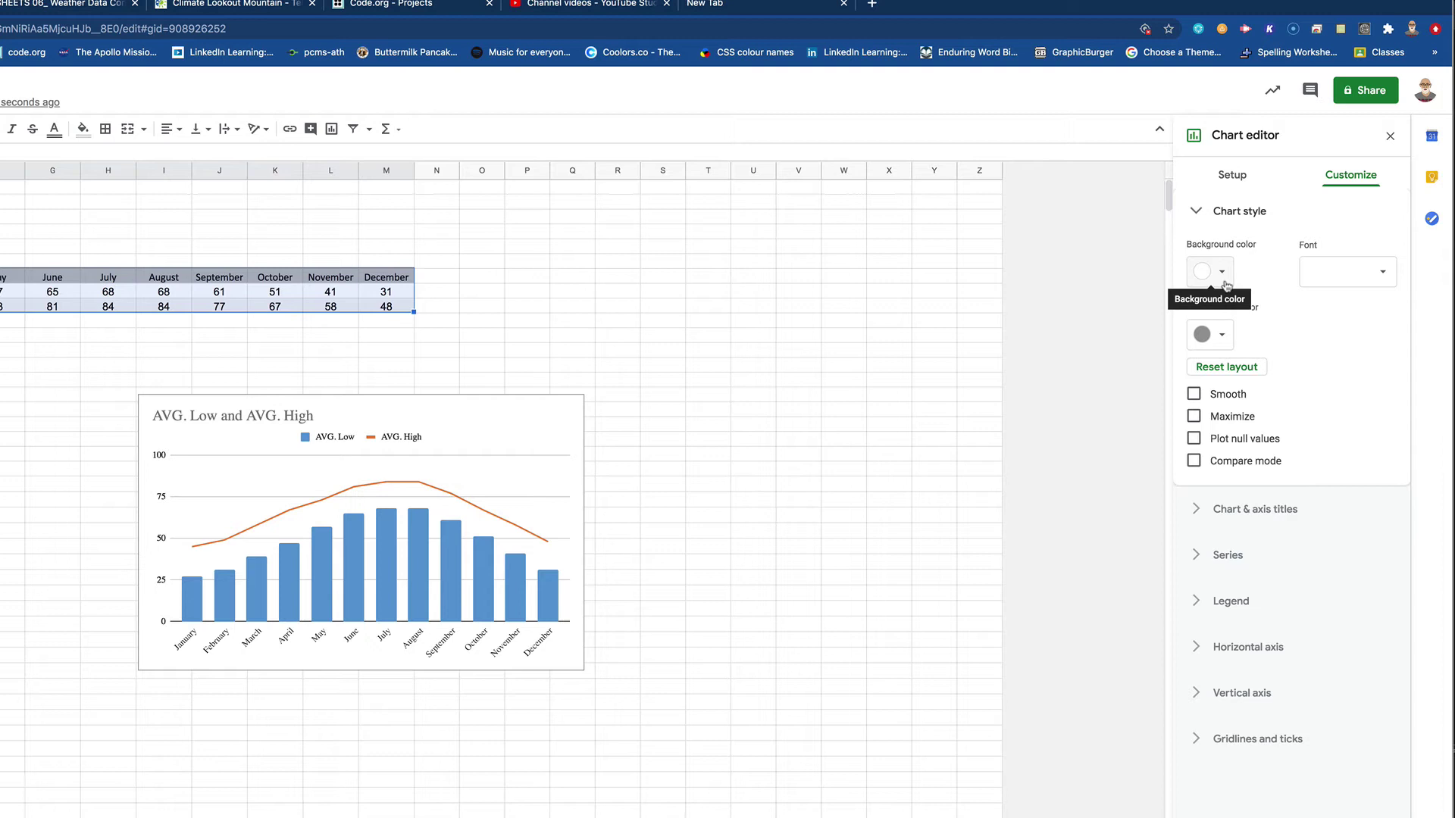
click(1226, 276)
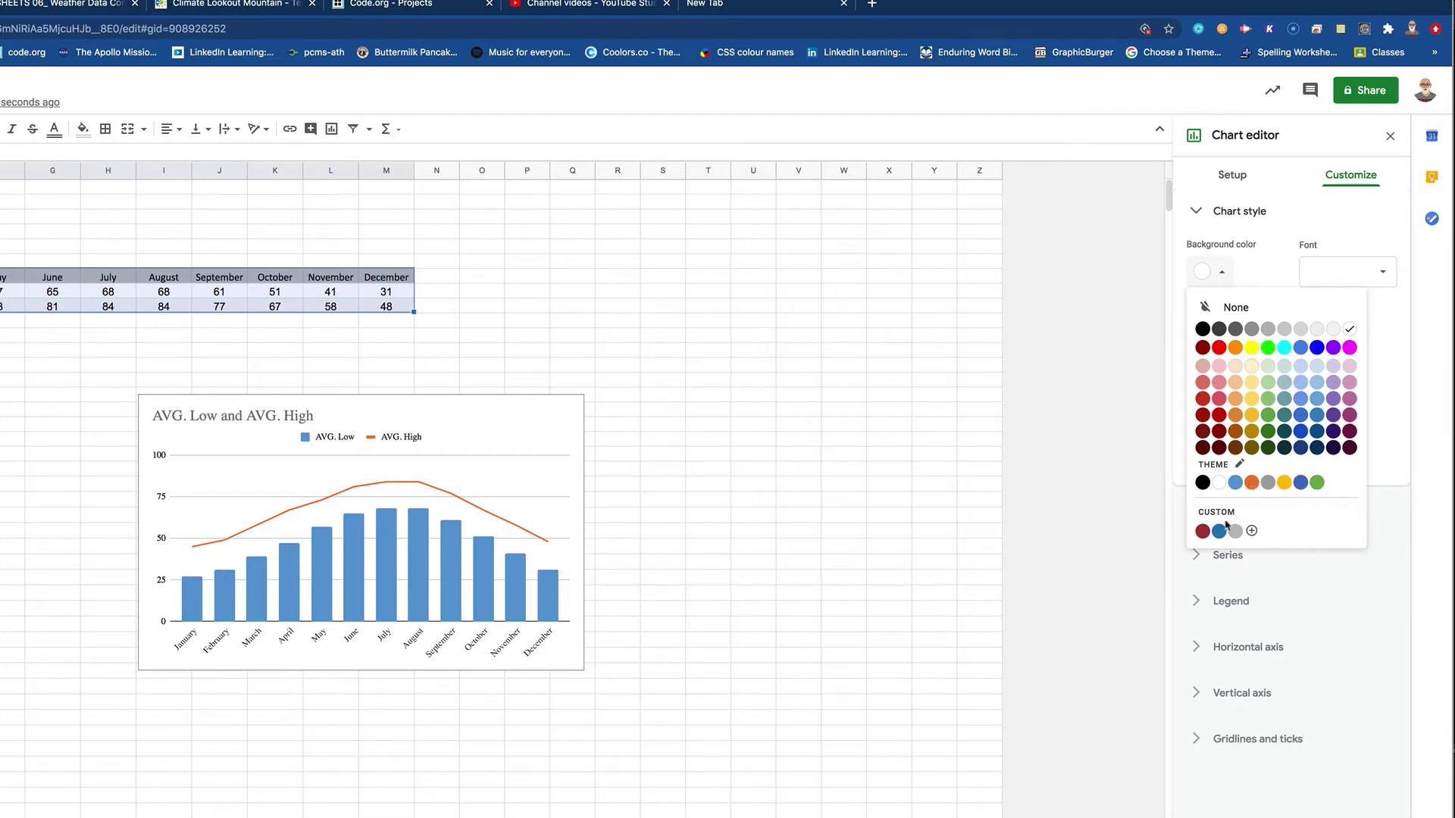
click(1252, 532)
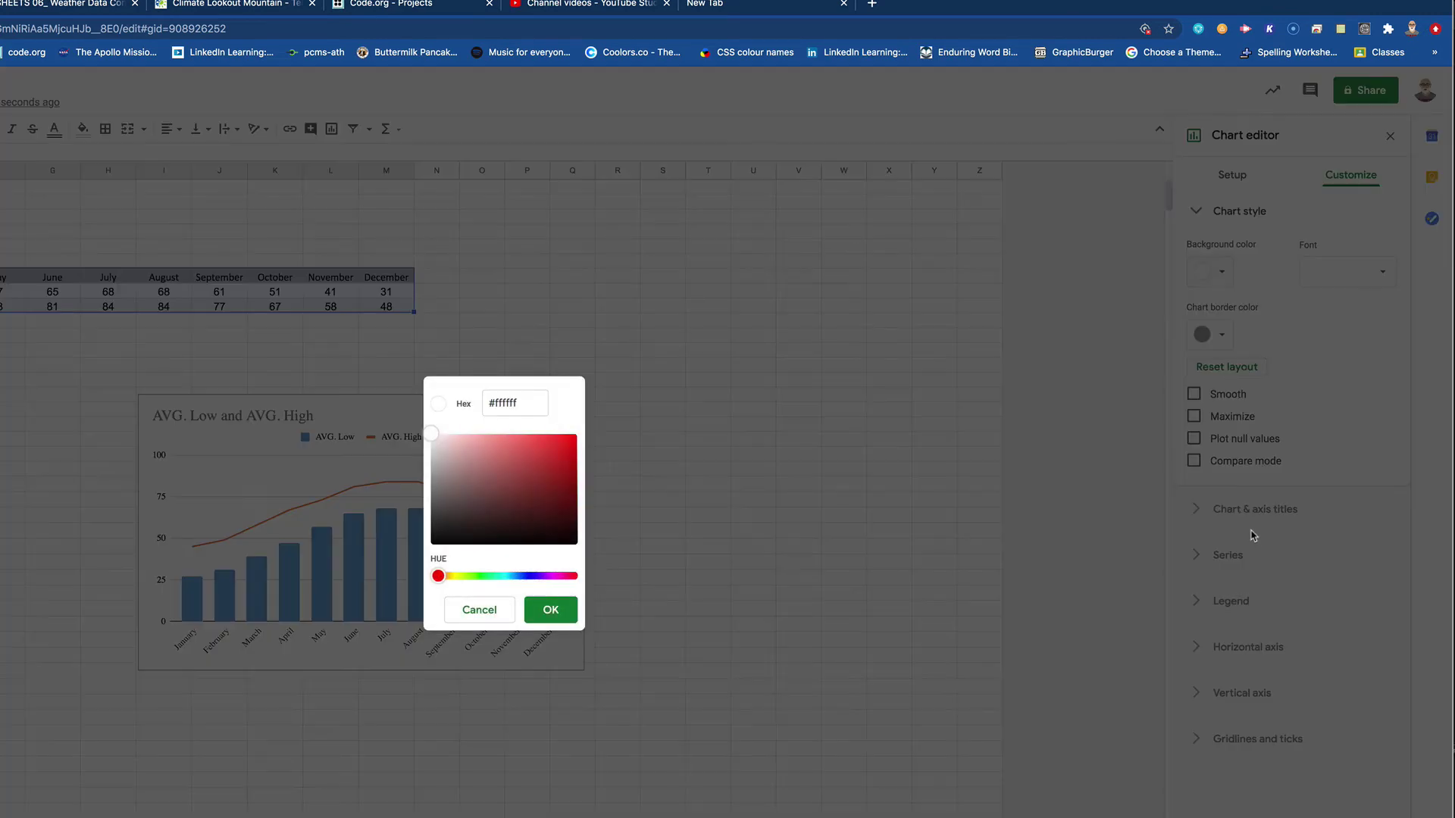
click(488, 611)
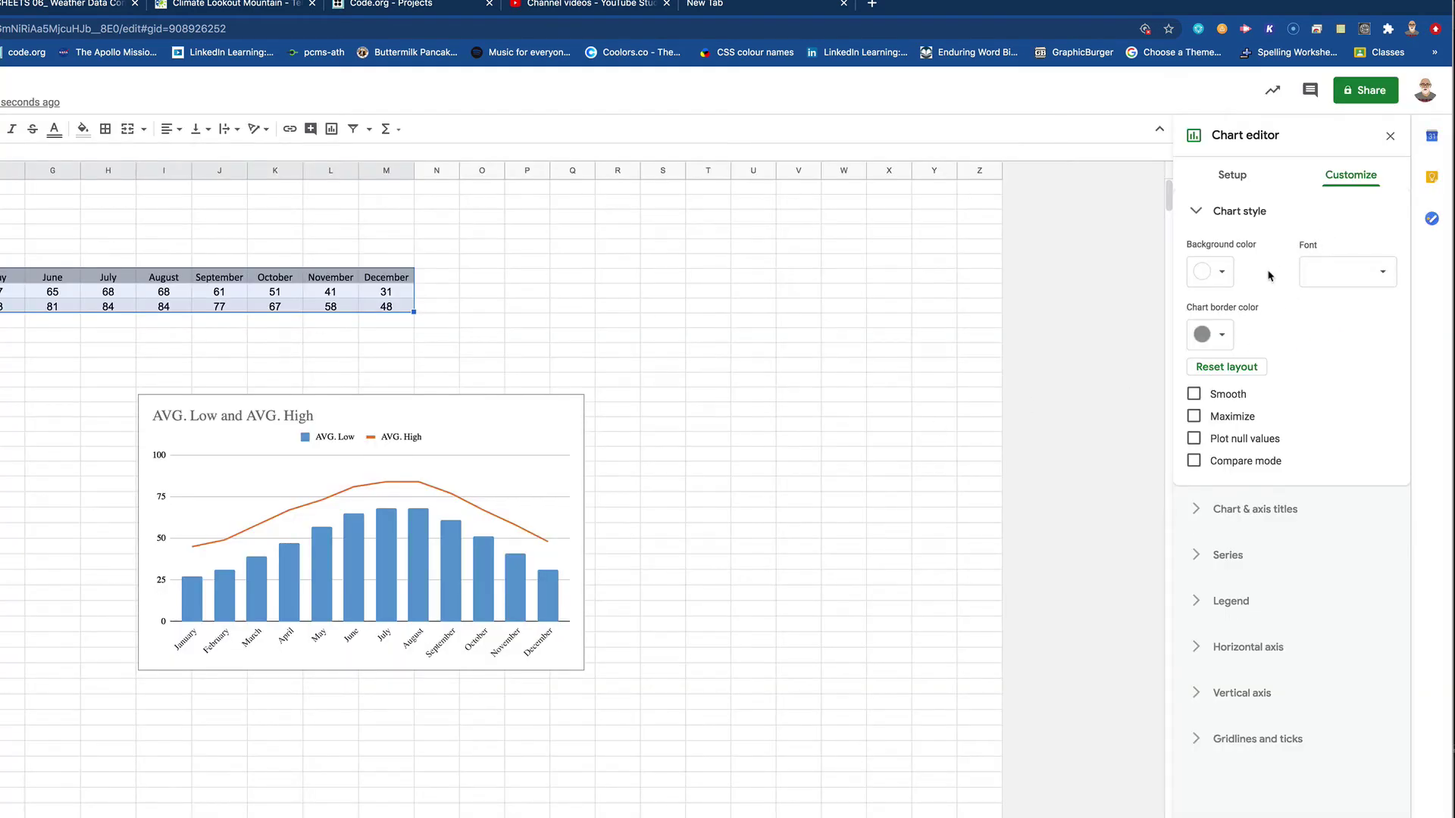
click(1220, 272)
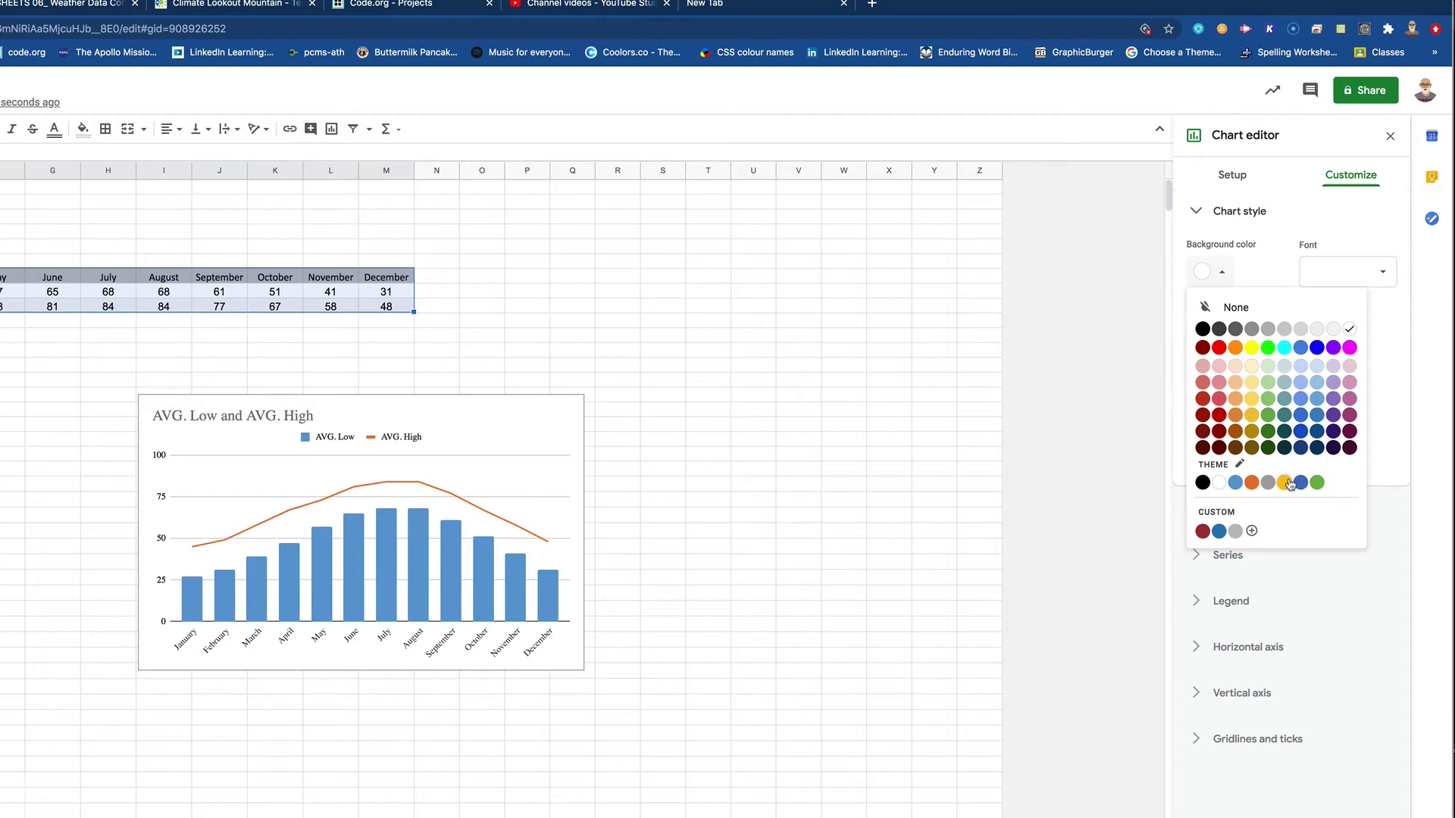
click(1284, 482)
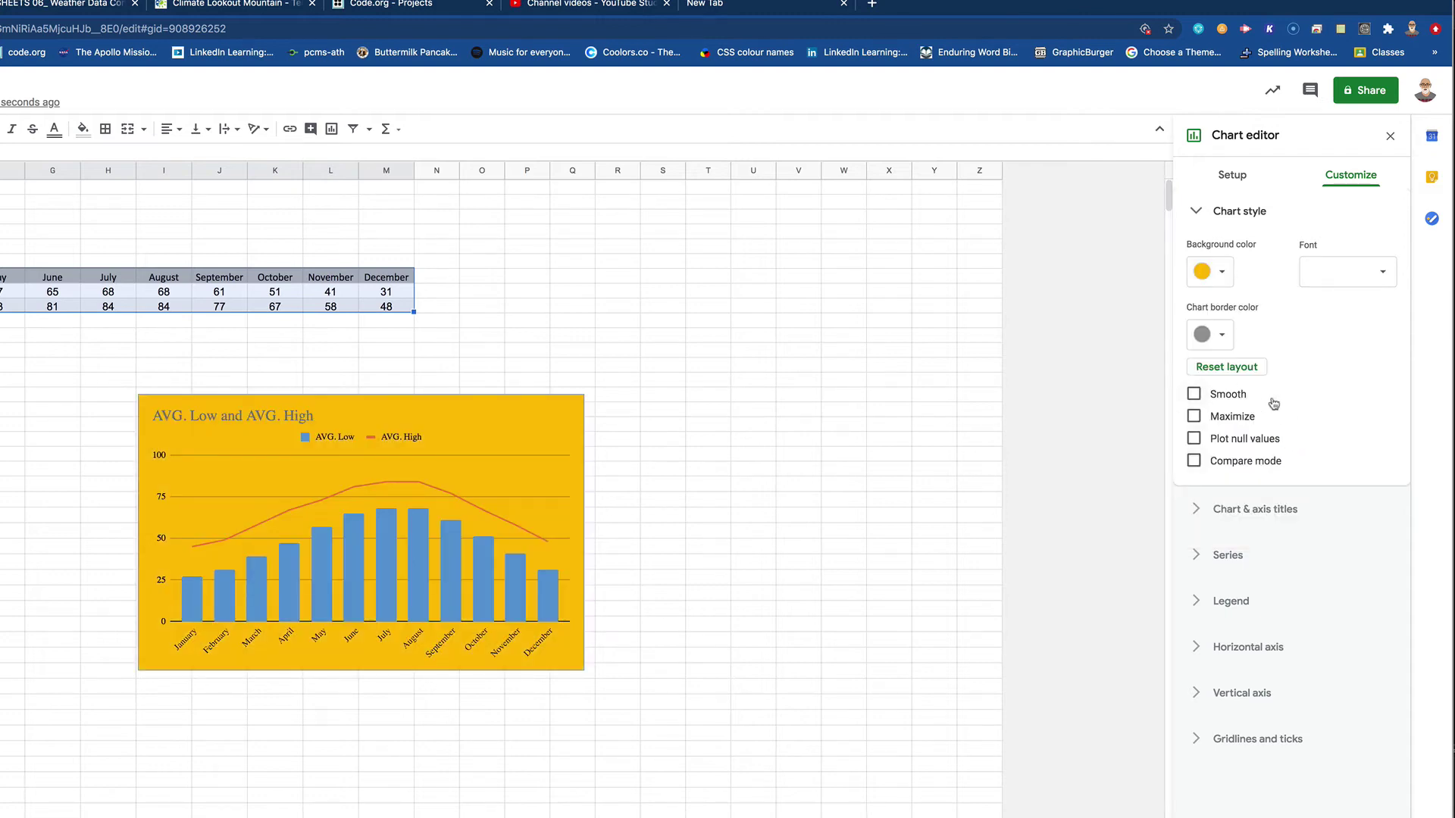
click(1222, 336)
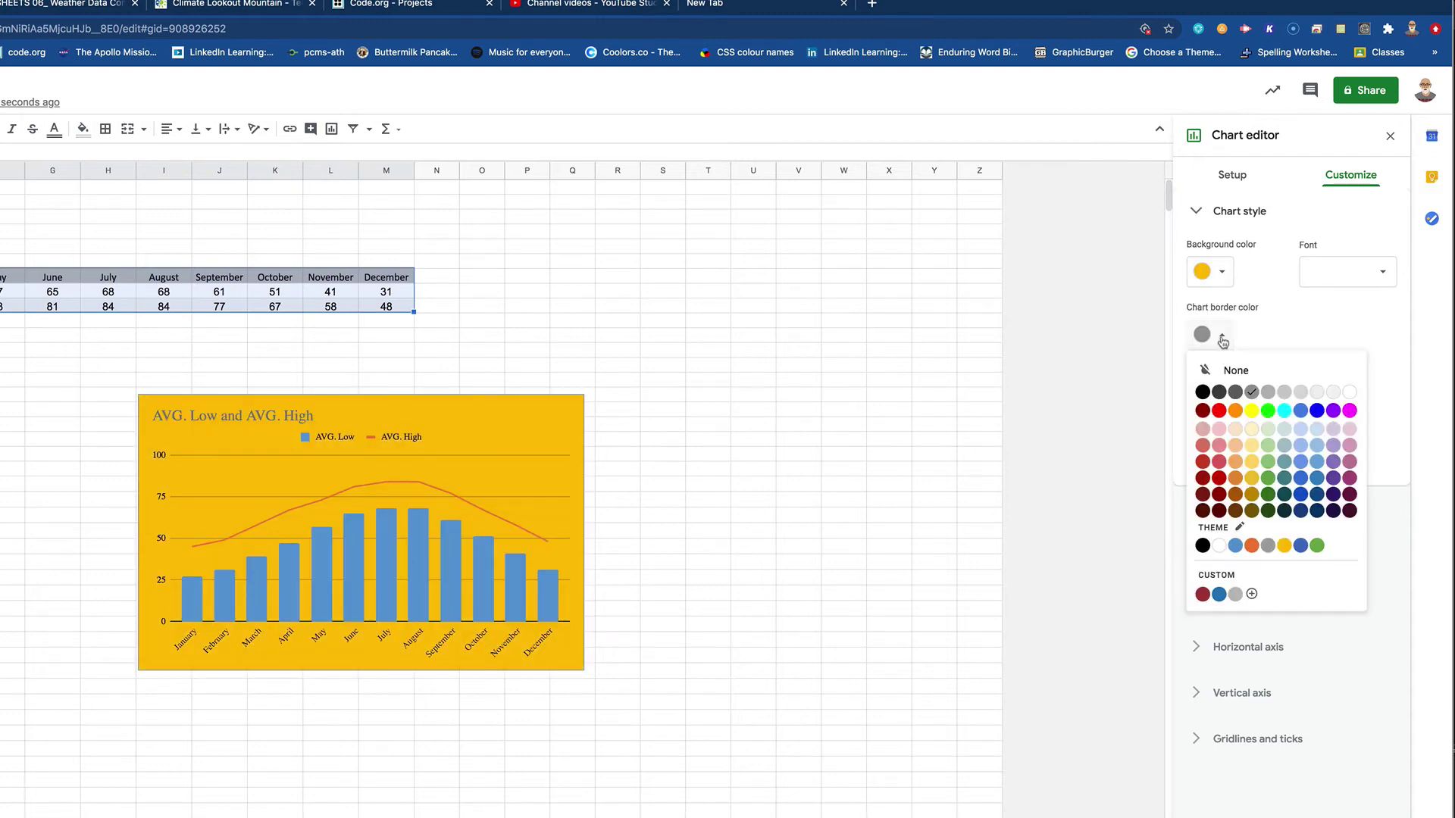
click(1235, 494)
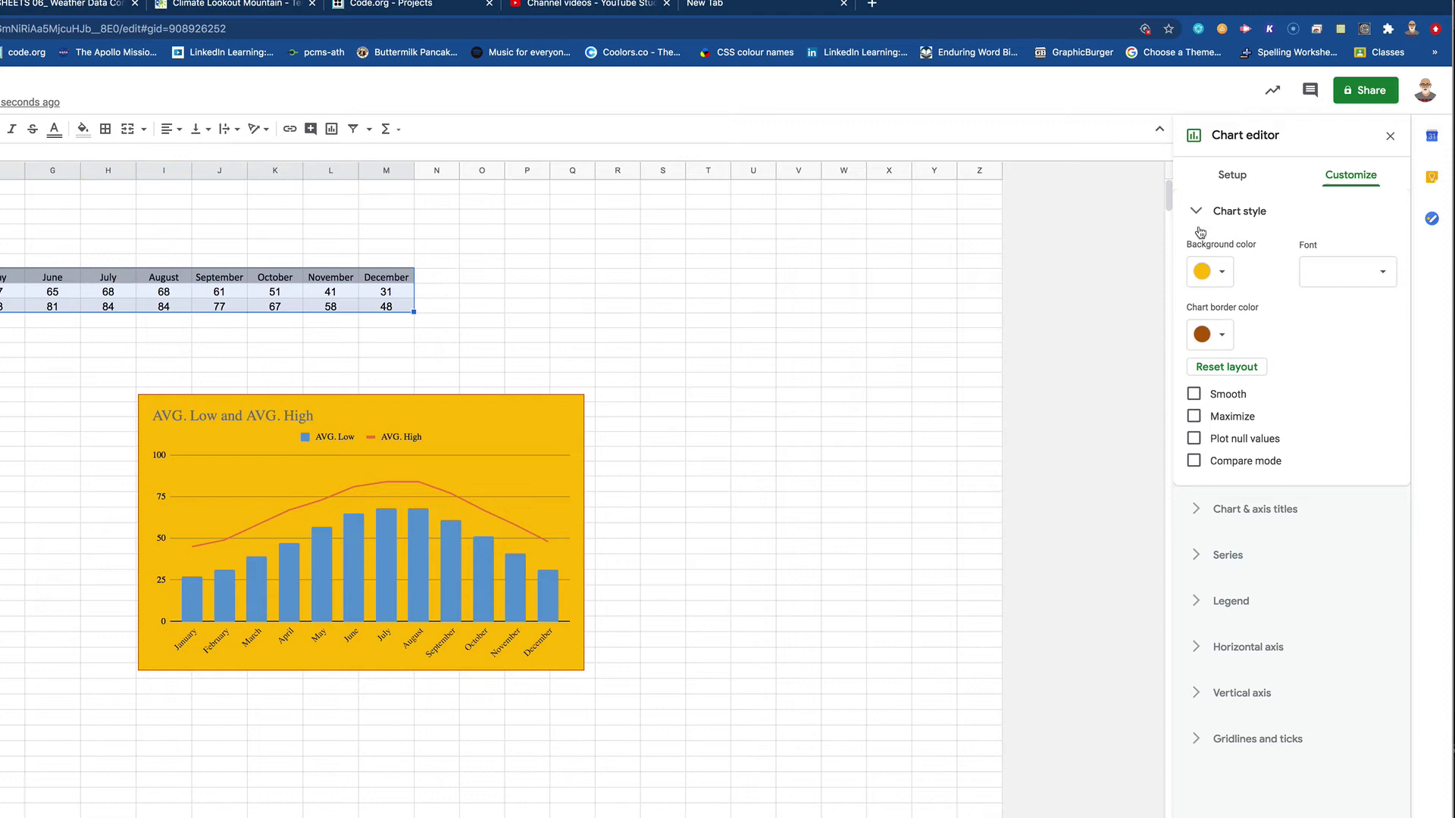
key(ctrl+shift+Tab)
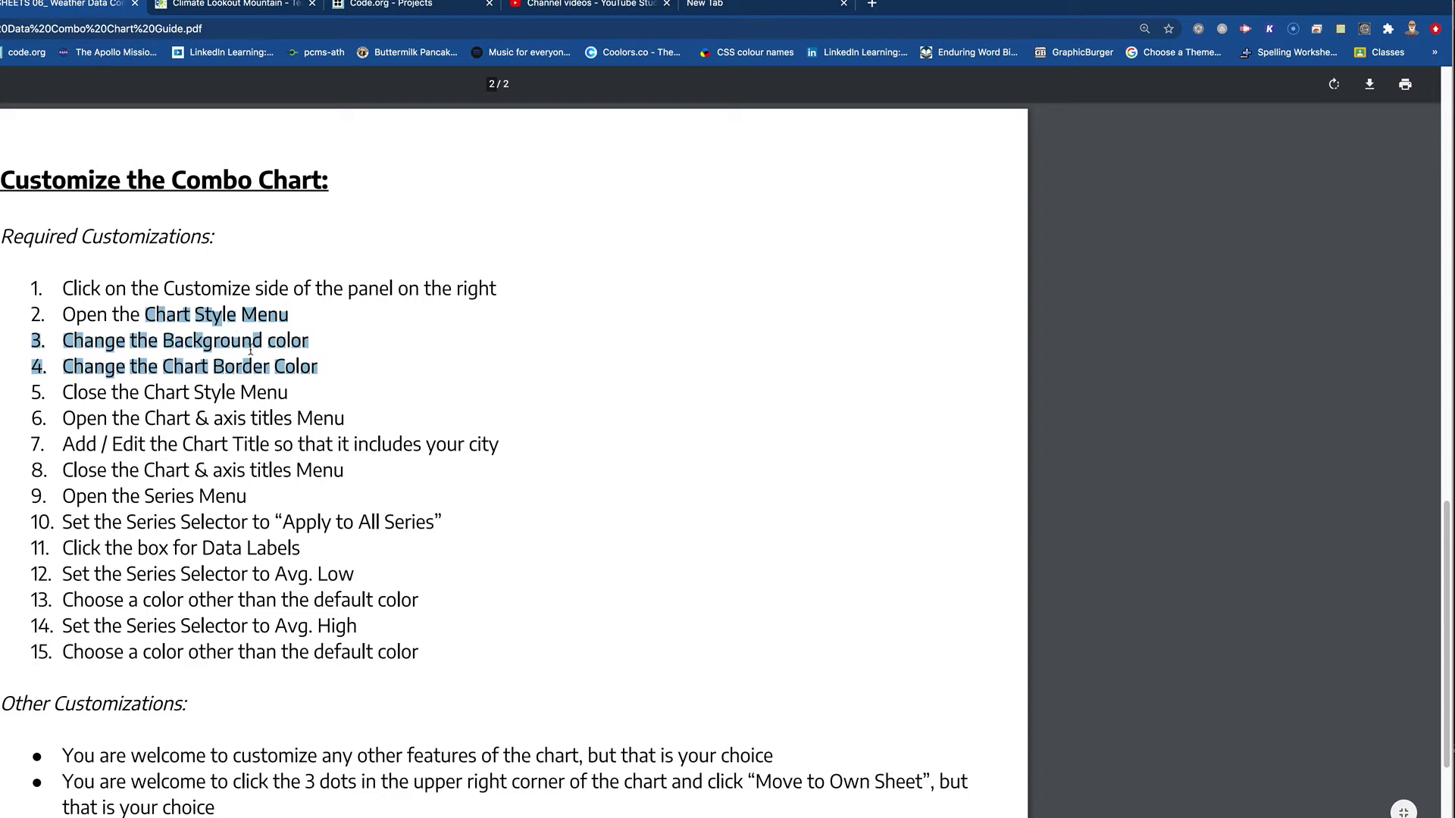
Back in the chart editor, collapse Chart style and expand Chart & axis titles
click(212, 409)
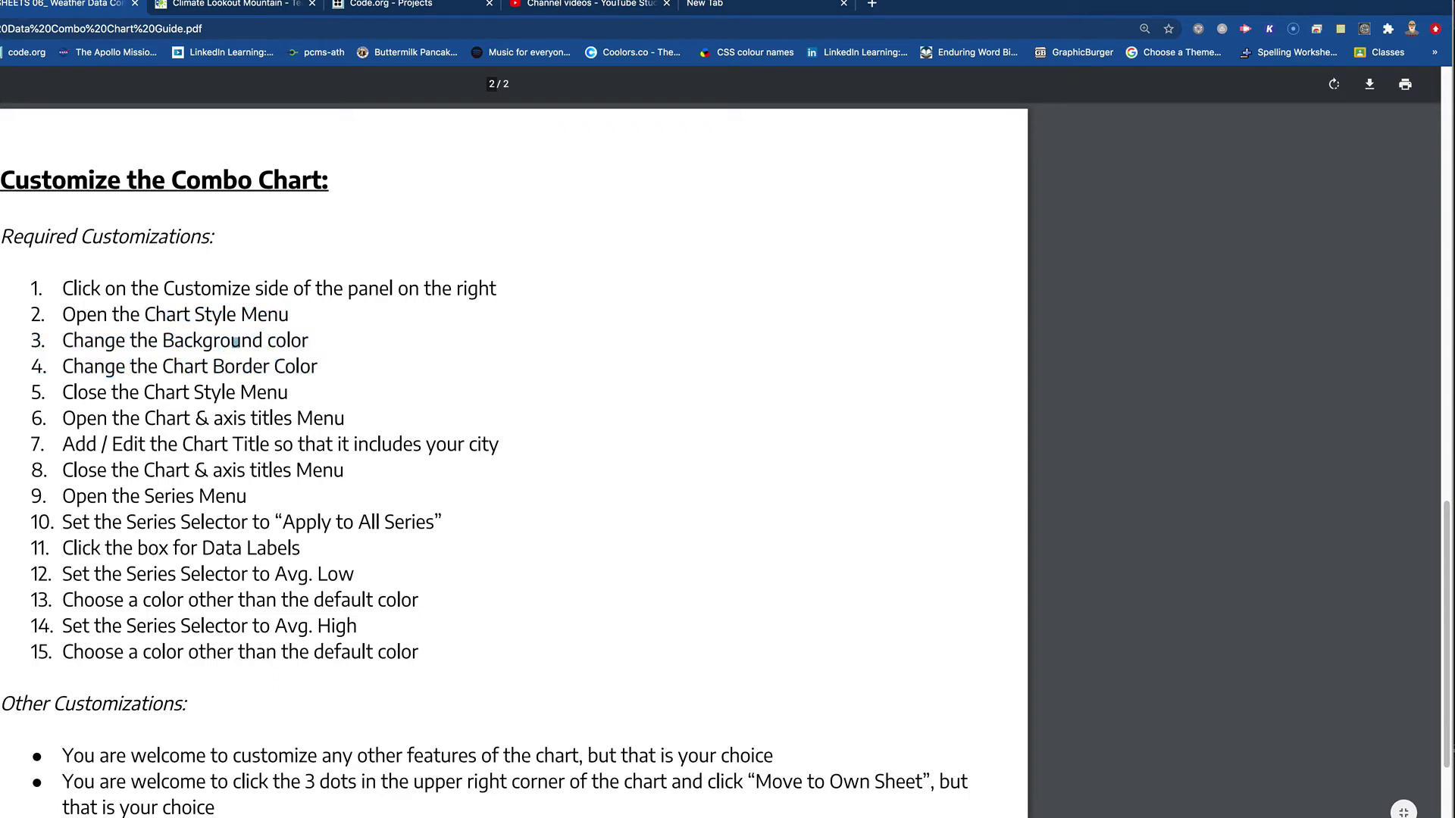
key(ctrl+Tab)
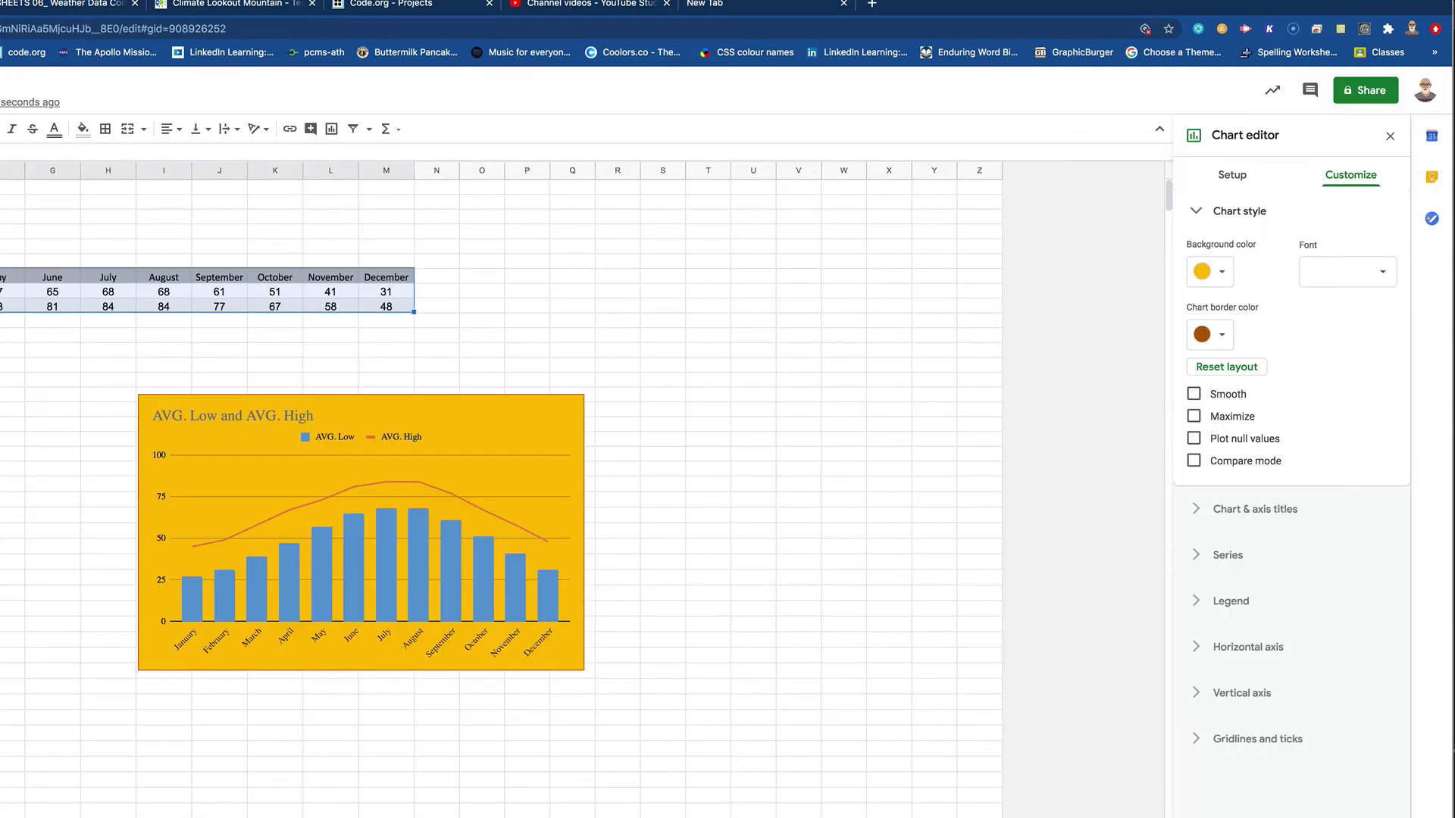
click(1195, 214)
click(1198, 257)
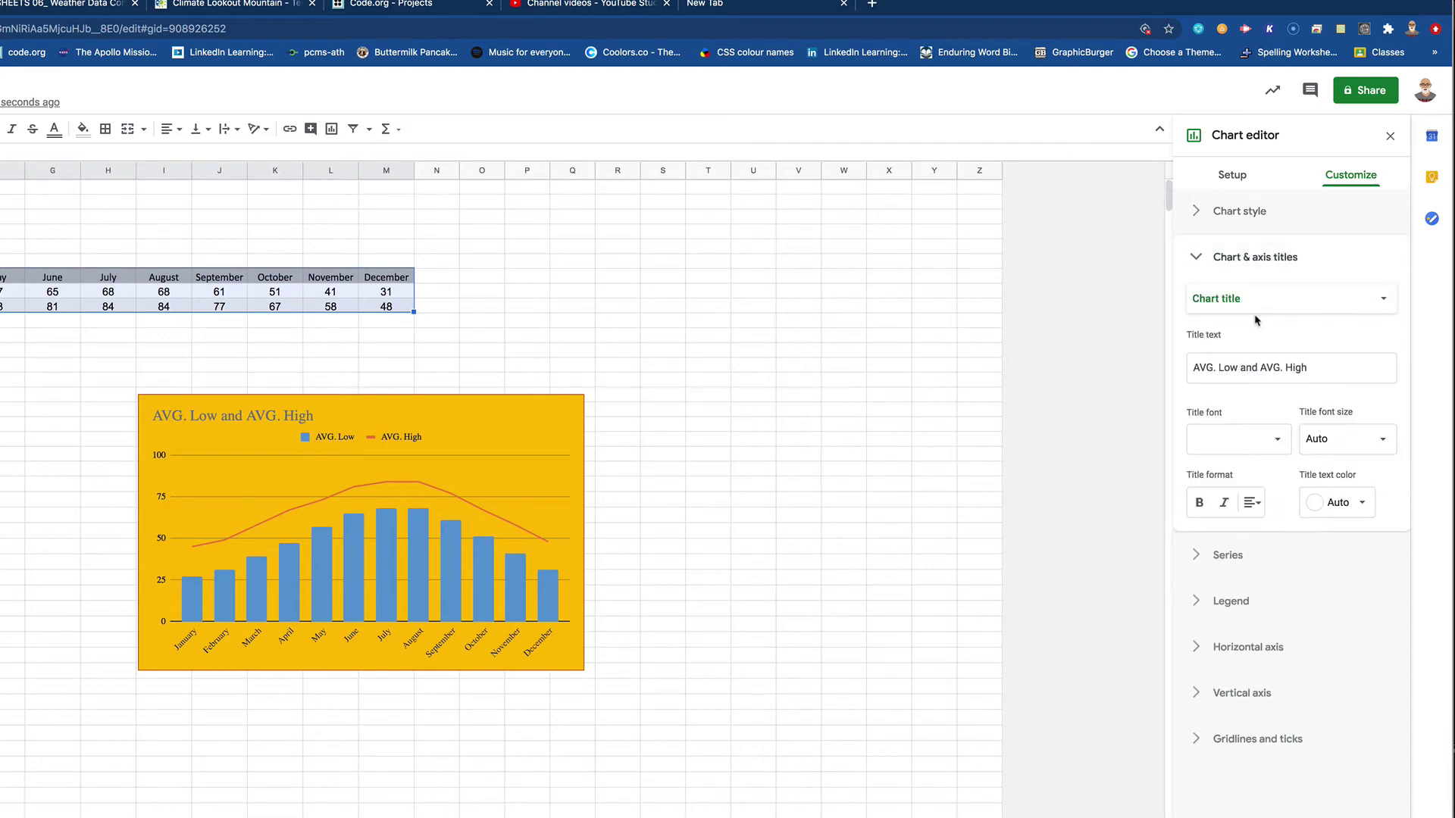
Highlight the Chart Style Menu and chart title instructions in steps 5–7 of the guide
click(58, 9)
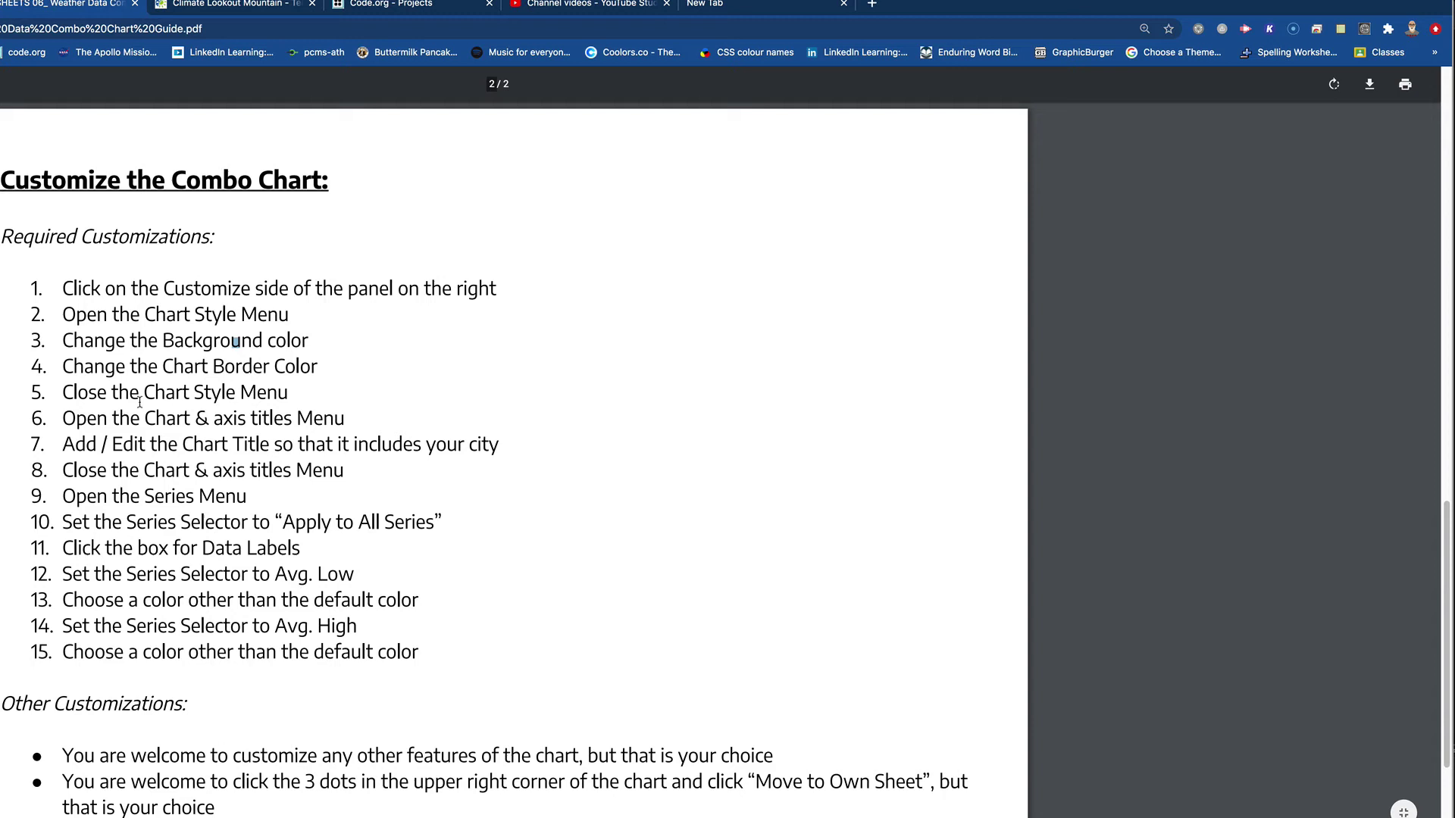
drag(143, 397, 294, 399)
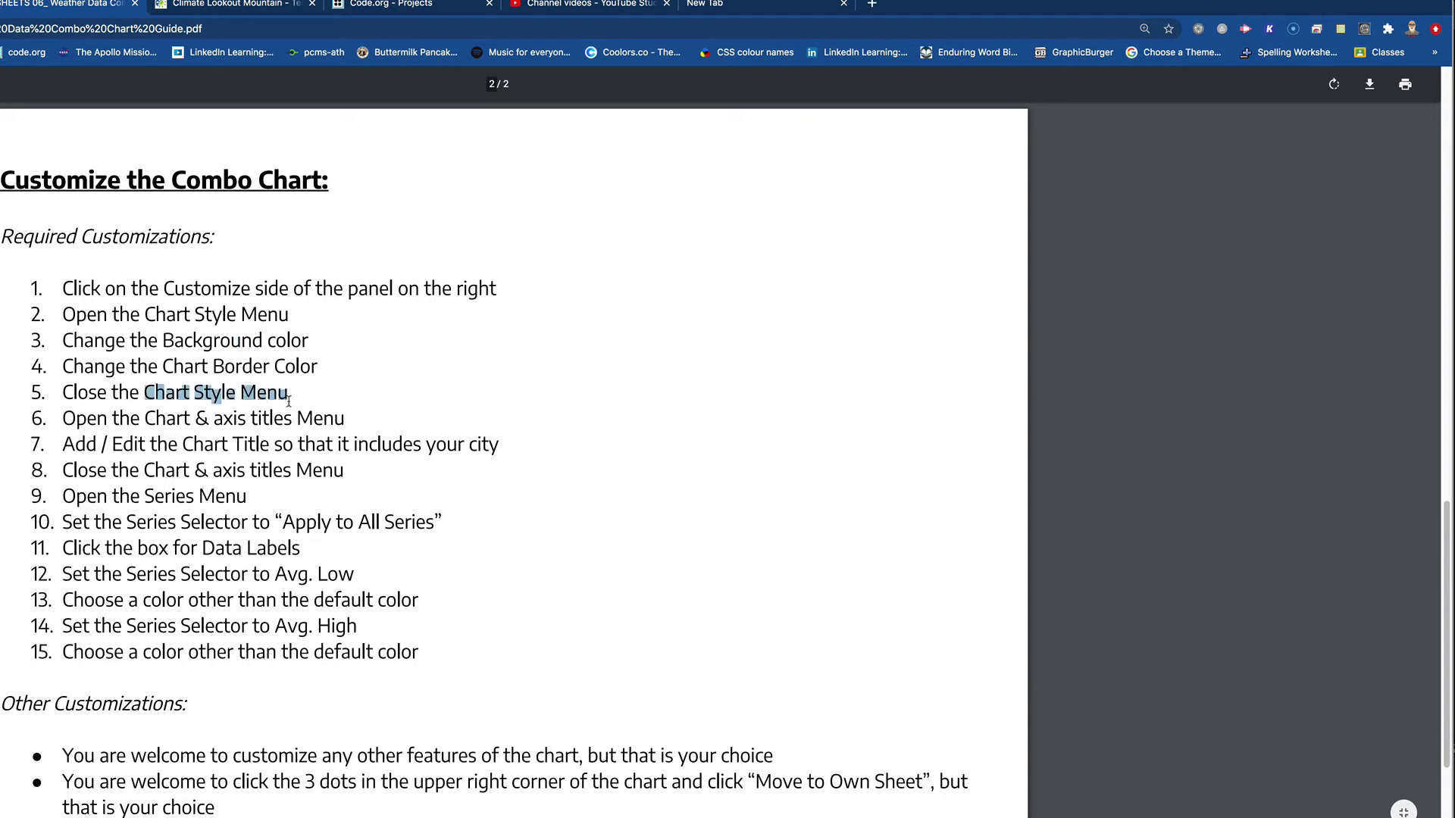
mouse_move(147, 426)
mouse_down()
mouse_move(310, 419)
mouse_move(339, 434)
mouse_move(163, 448)
mouse_up()
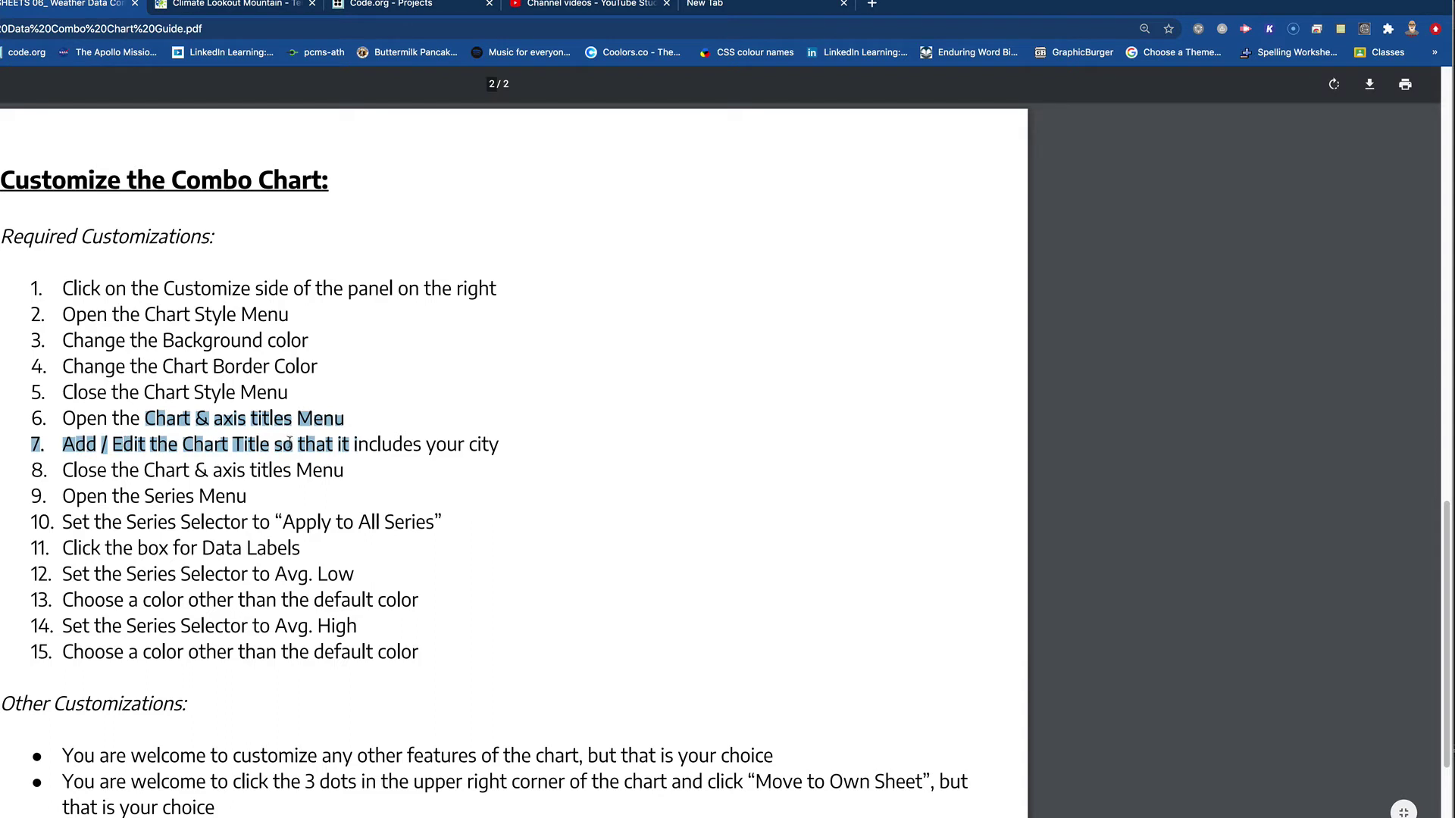
drag(183, 447, 513, 450)
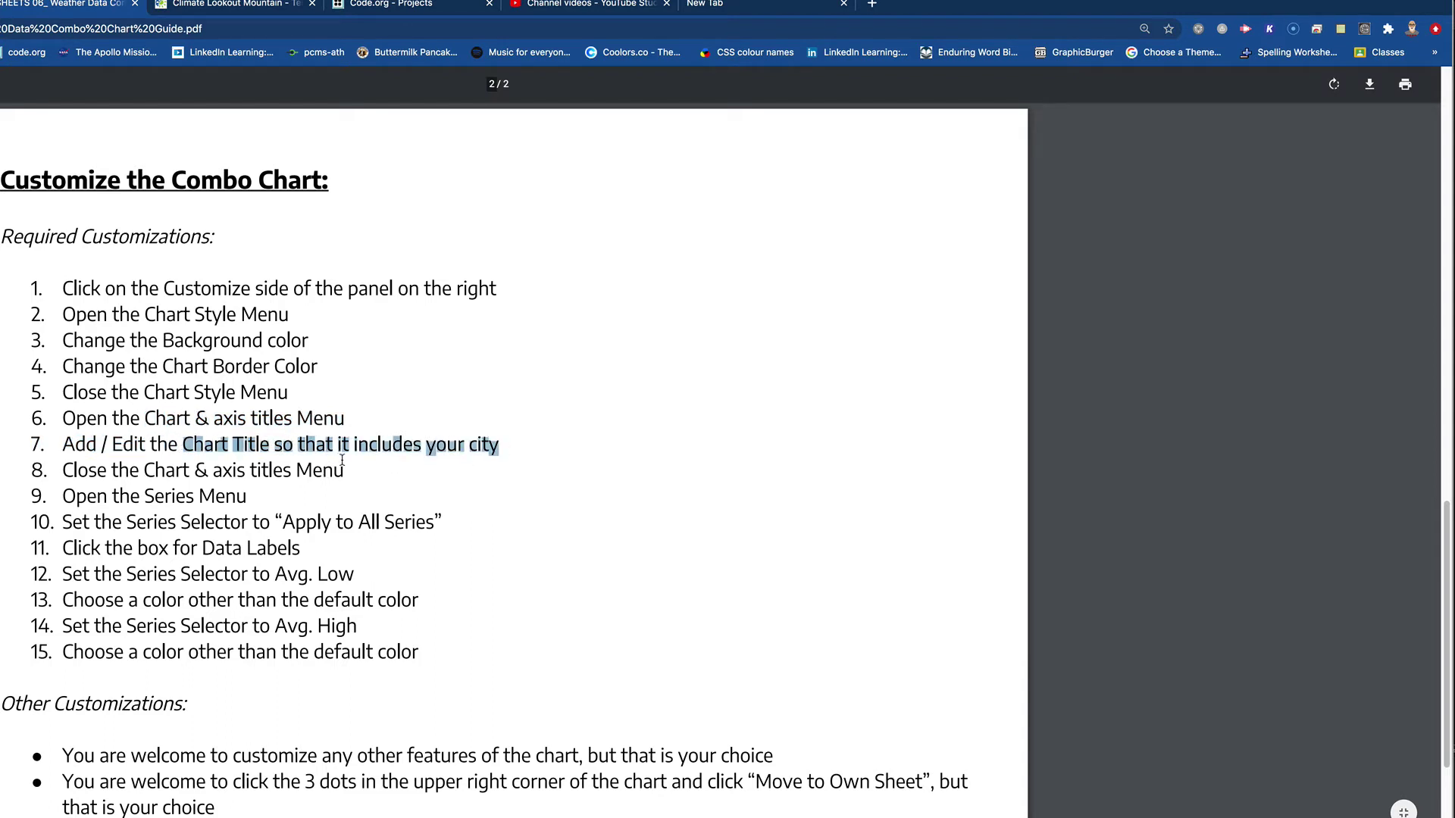
key(ctrl+Tab)
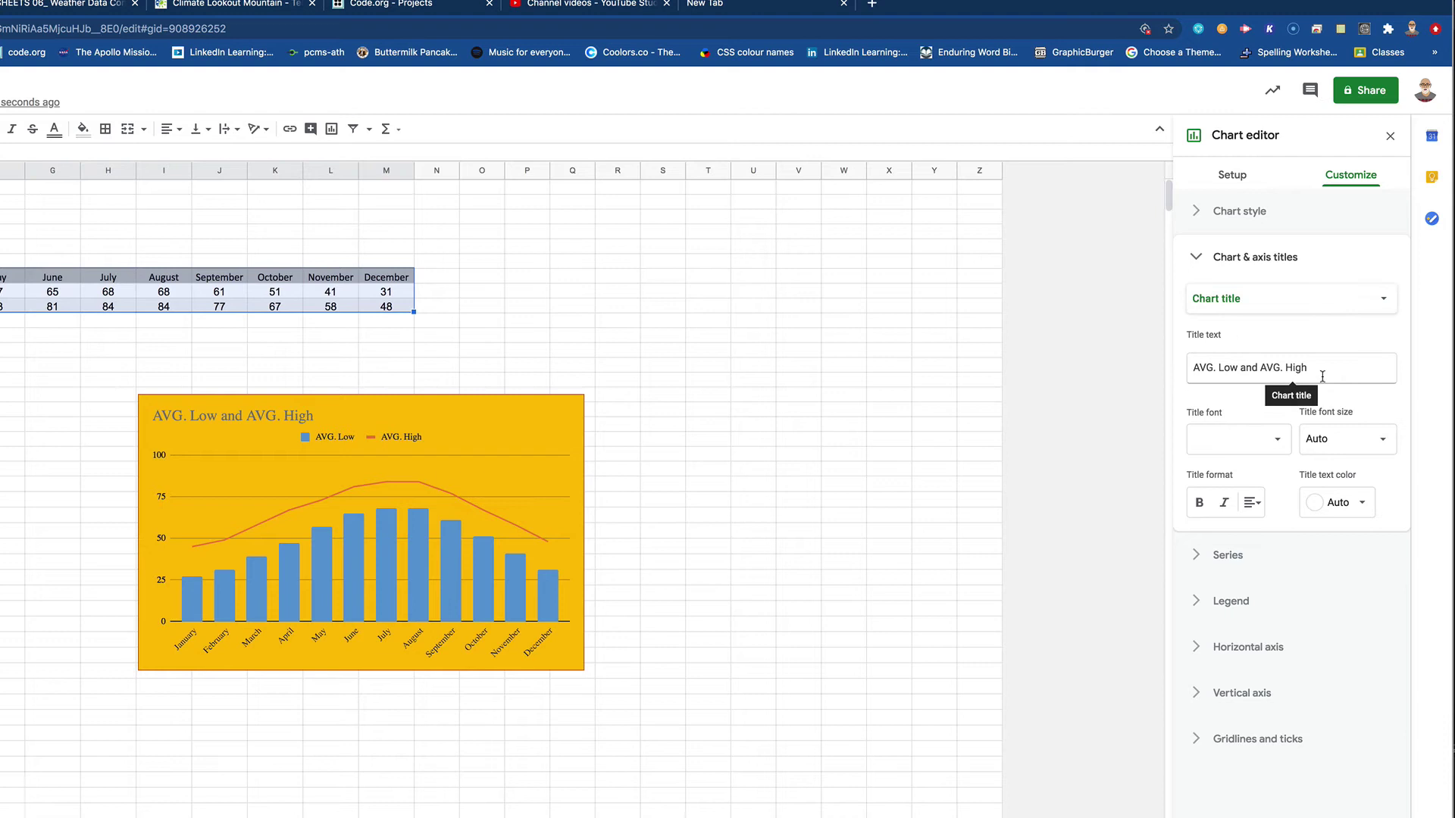
Replace the chart title with 'Temps for Lookout Mountain, Tennessee'
drag(1325, 369, 1179, 371)
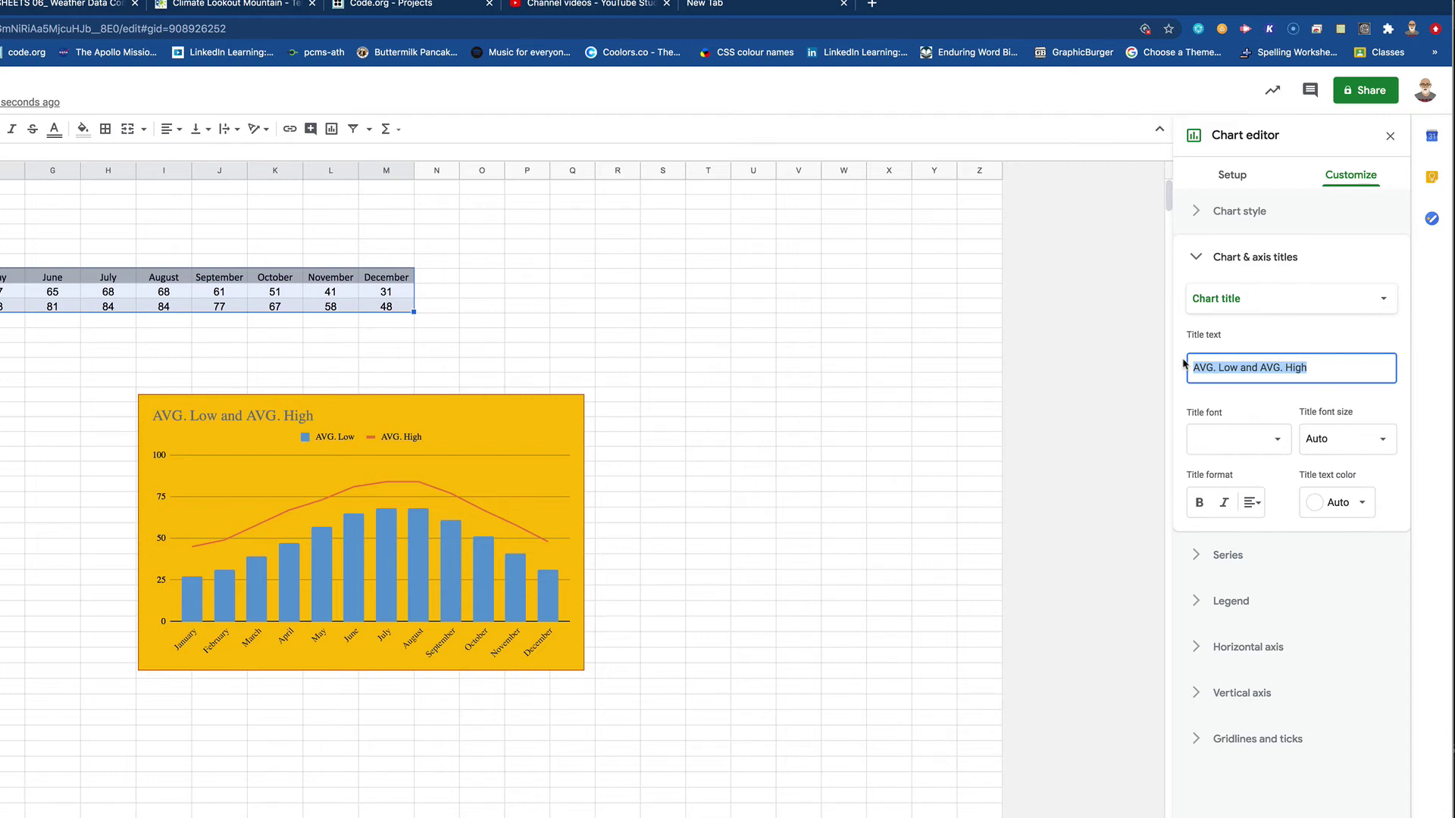
text(Temps for Lookout Mountain)
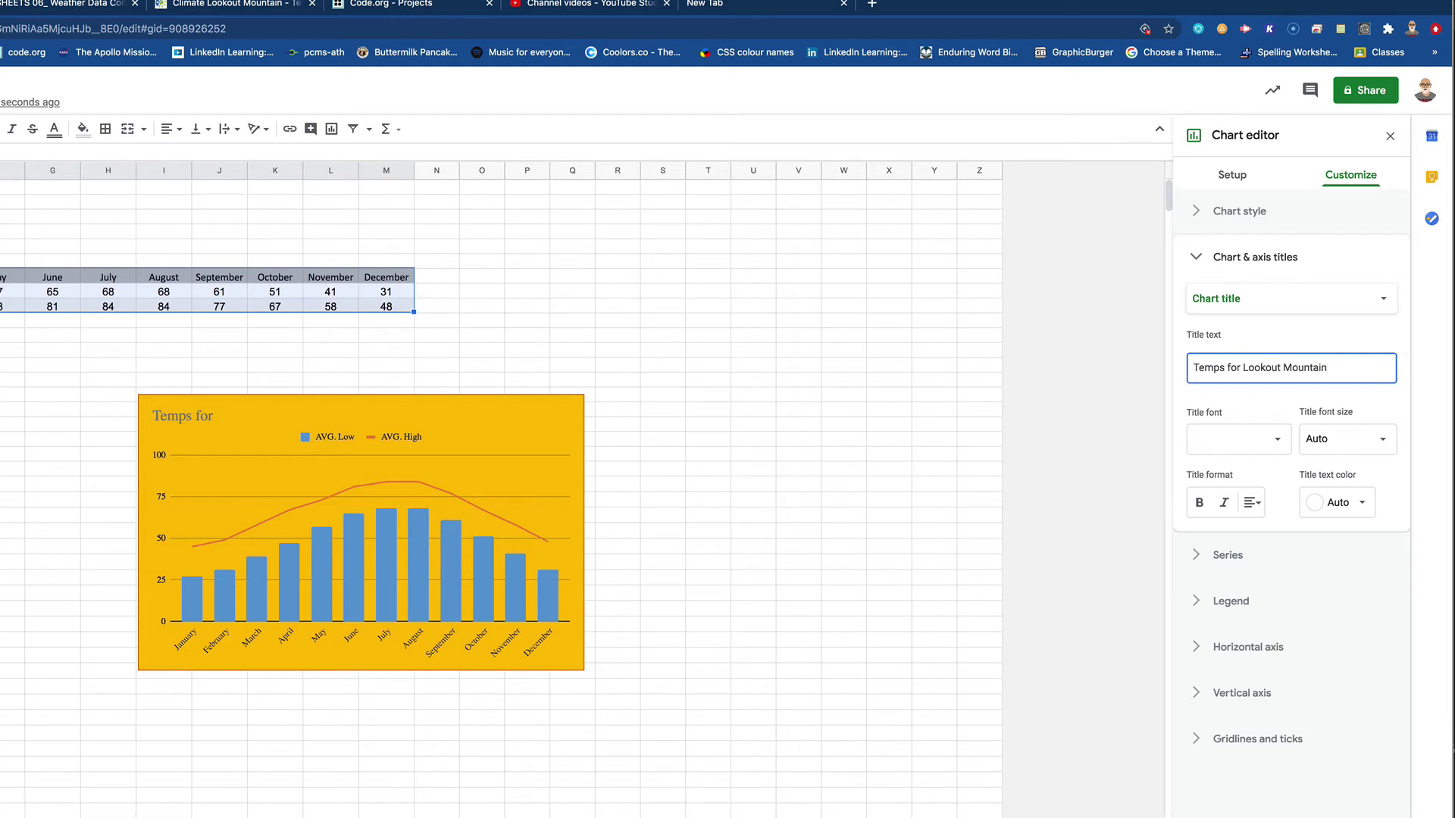
text(, Tennessee)
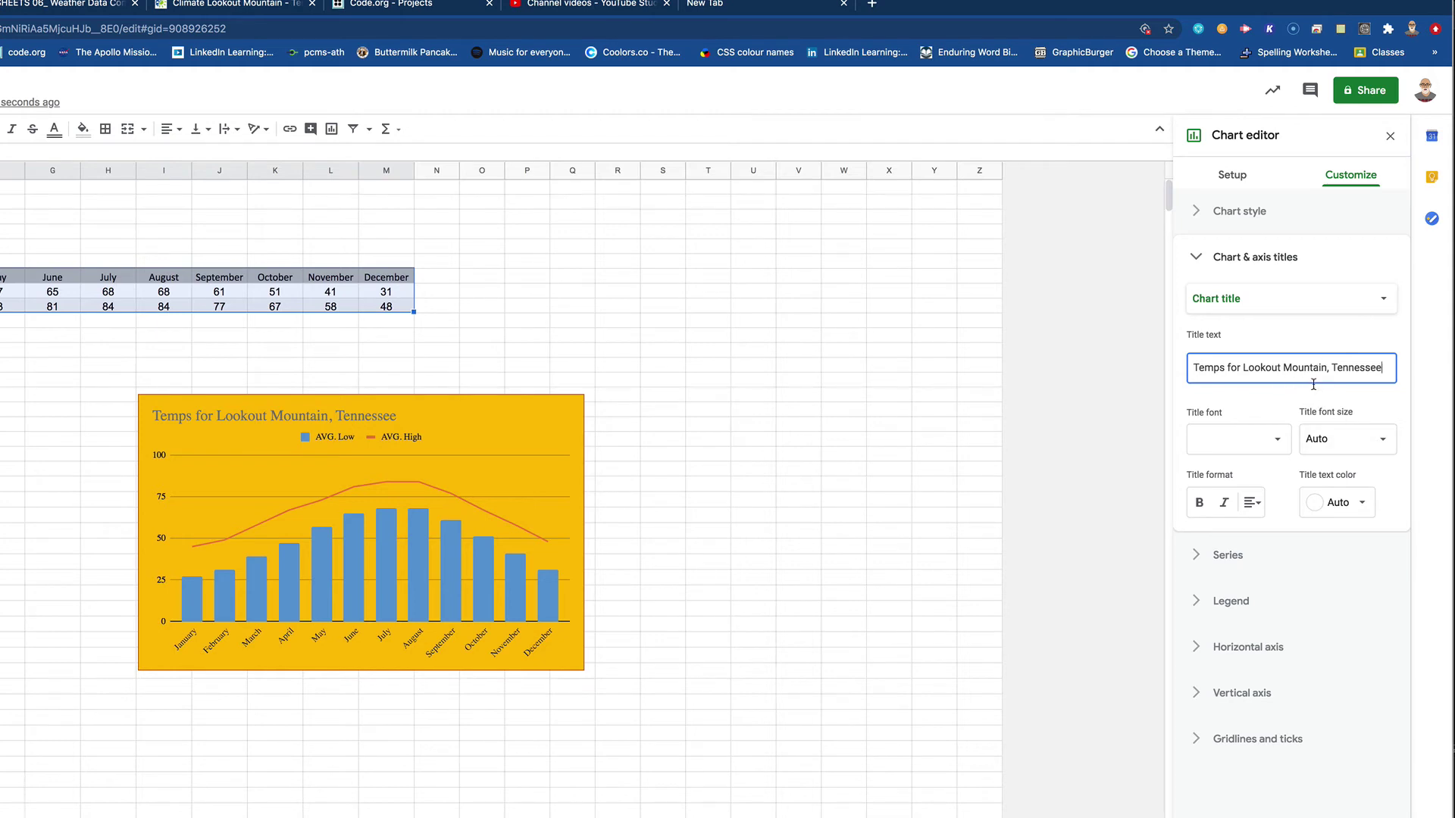
Set the chart title font to Verdana
click(1278, 439)
click(1280, 443)
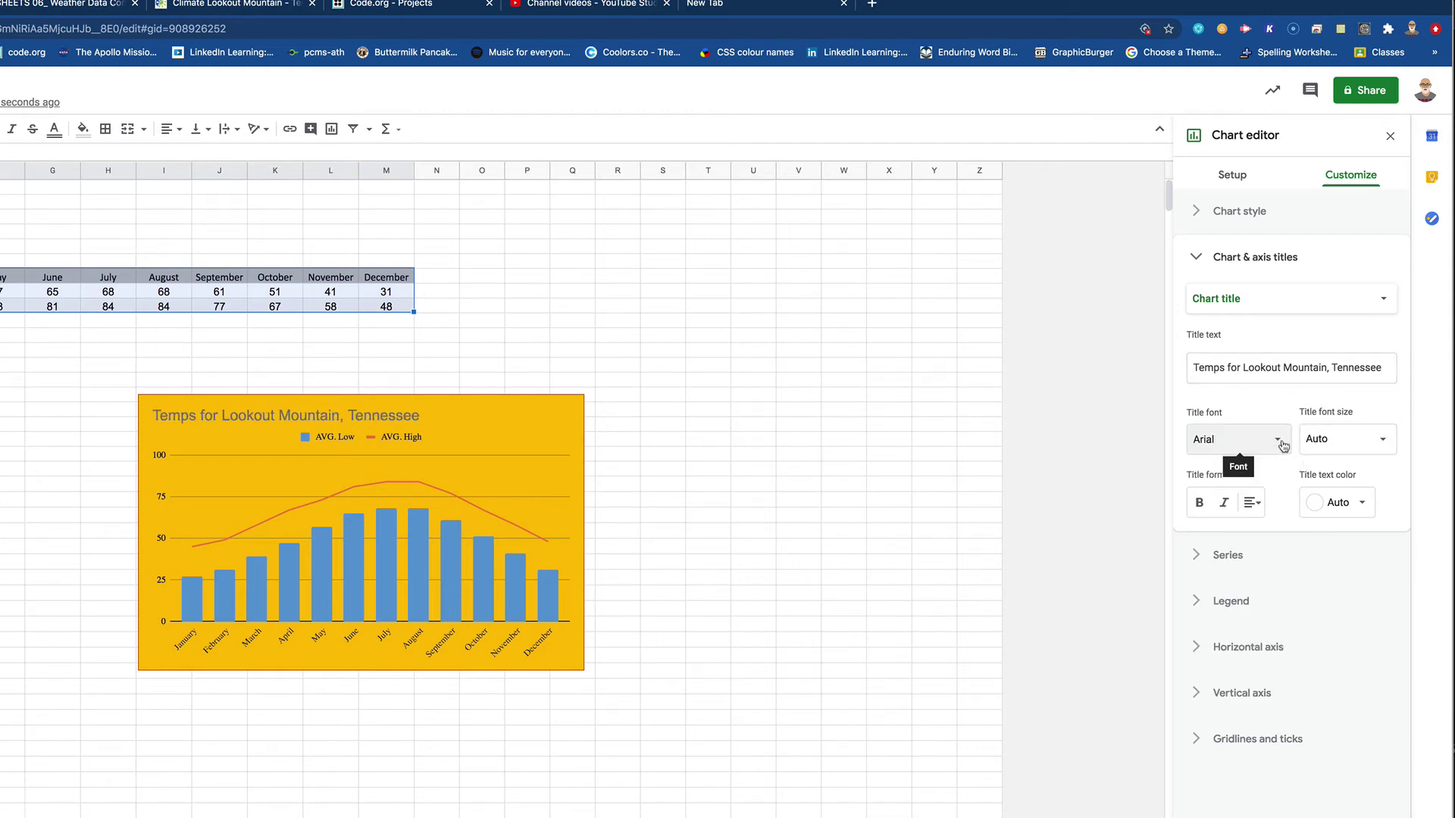
click(1282, 445)
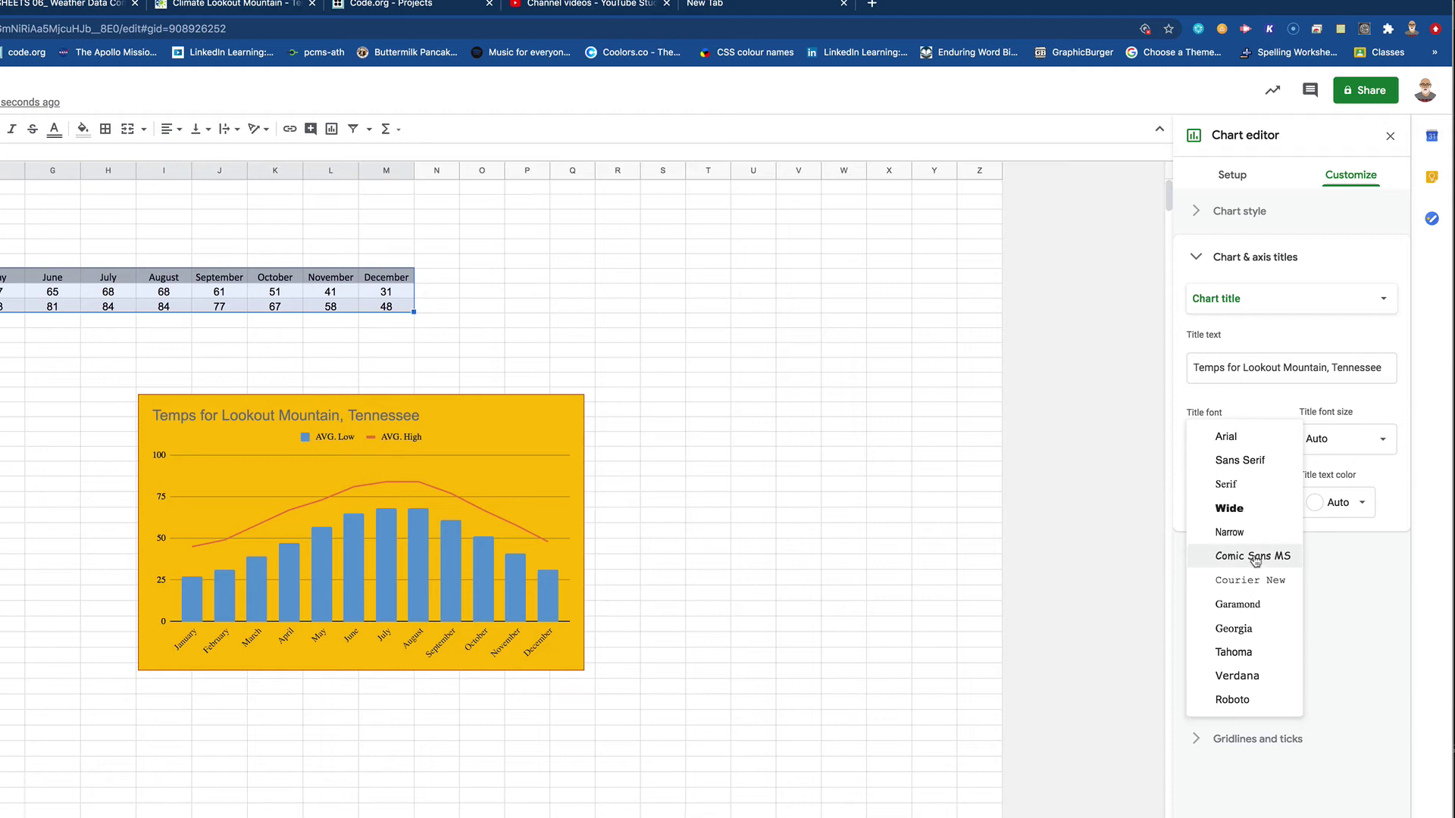
click(1255, 558)
click(1283, 447)
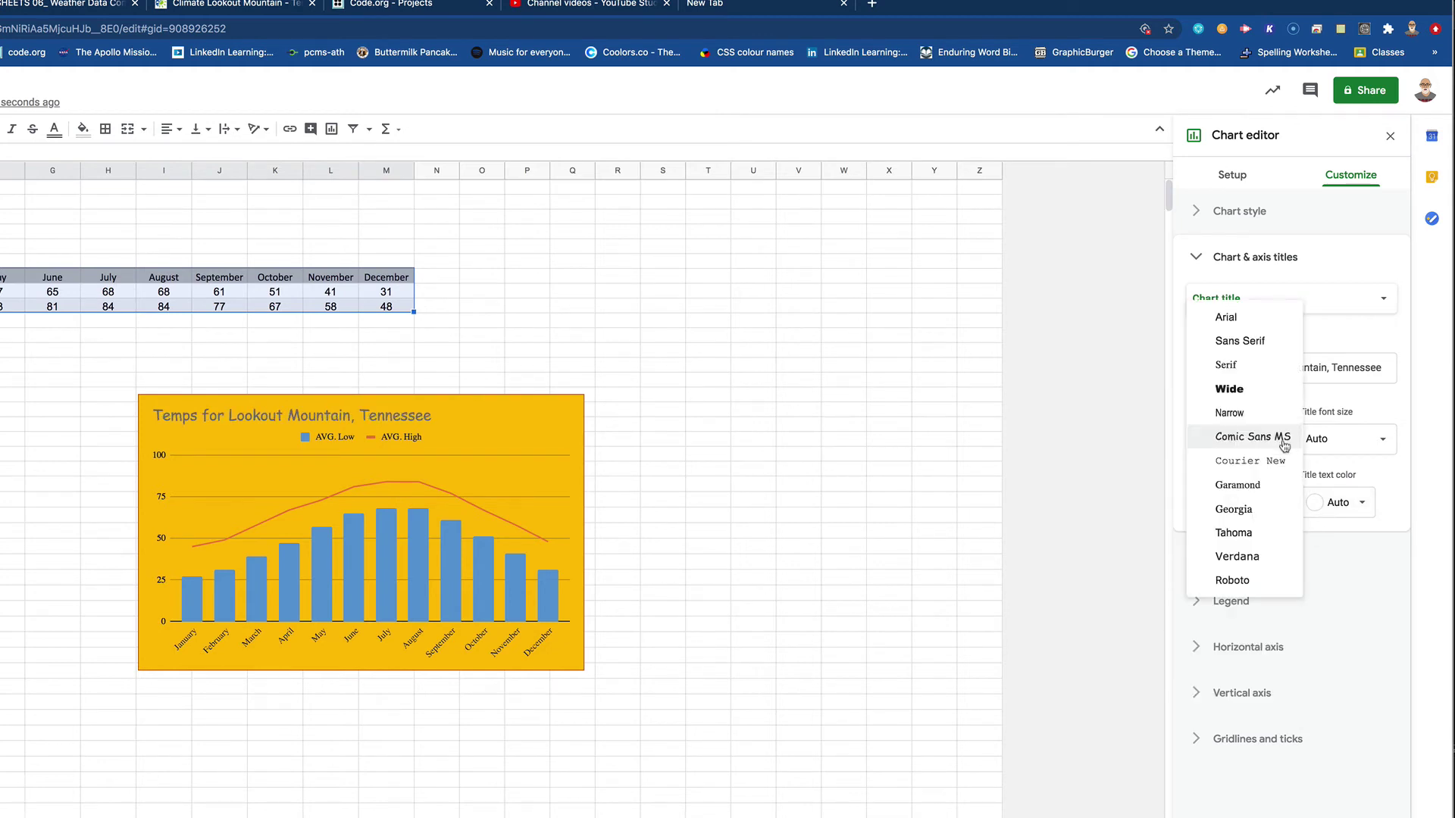
click(1239, 557)
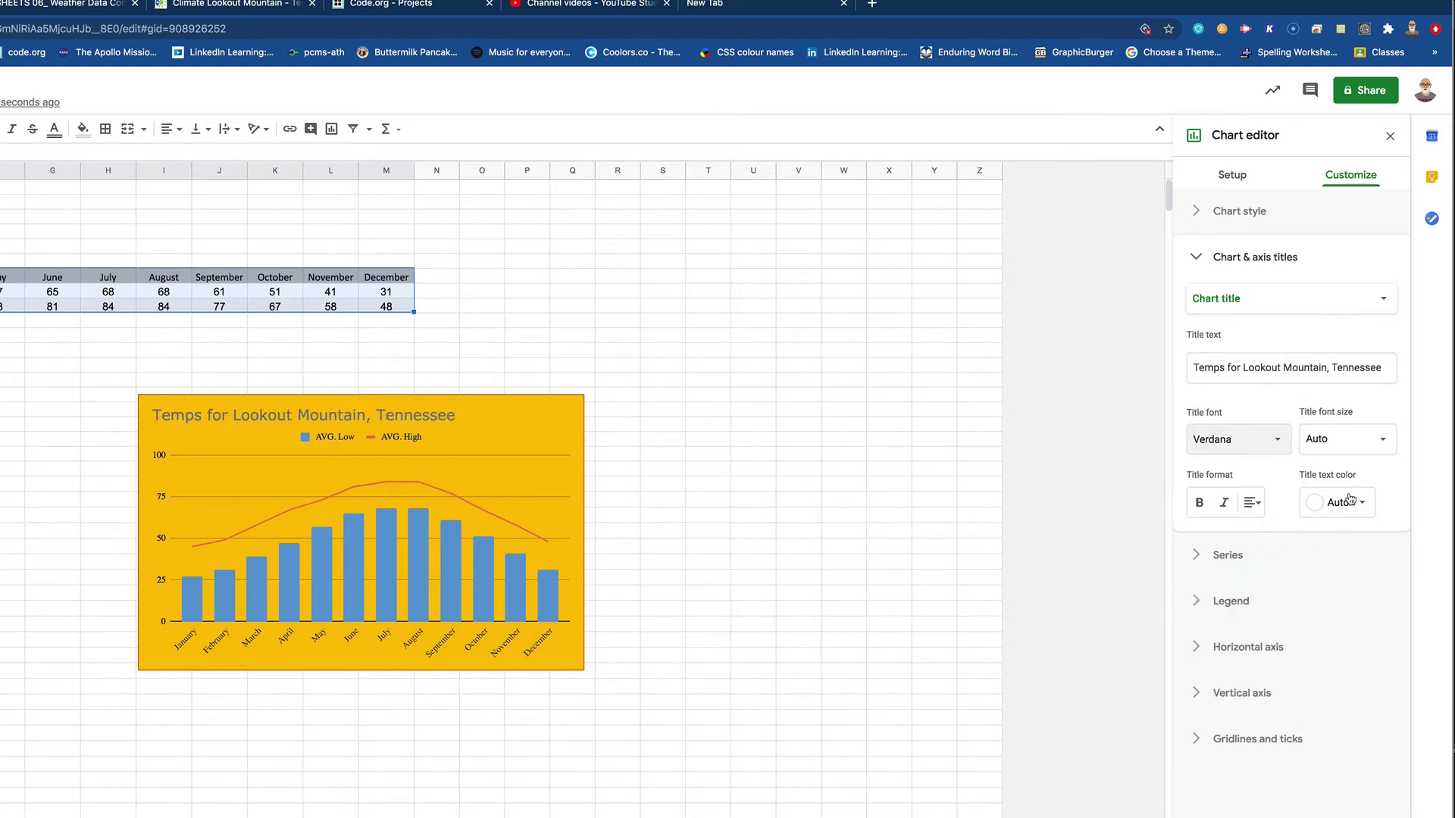
Make the chart title dark blue and bold, then return to the PDF guide
click(1343, 518)
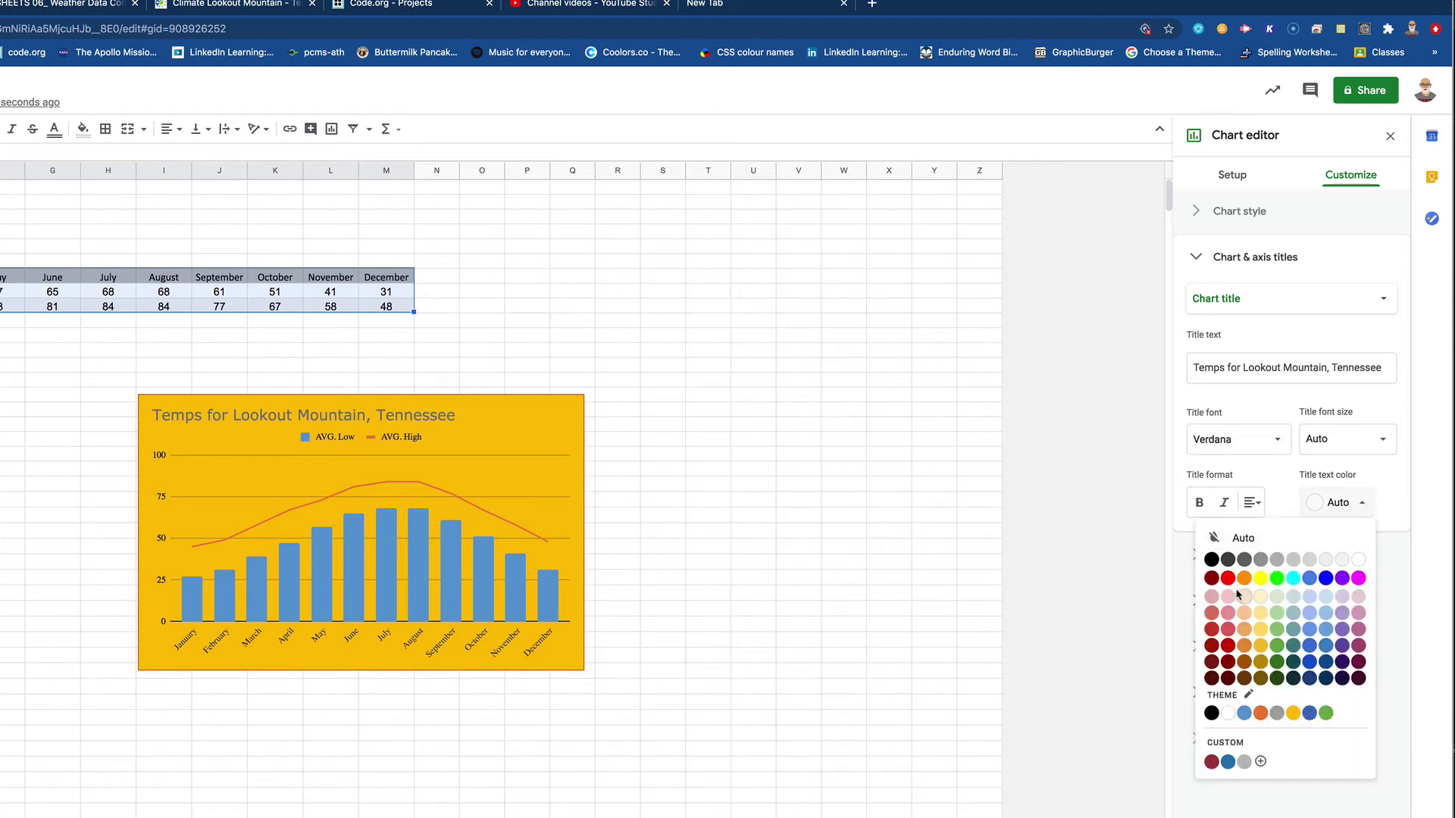
click(1228, 578)
click(1334, 503)
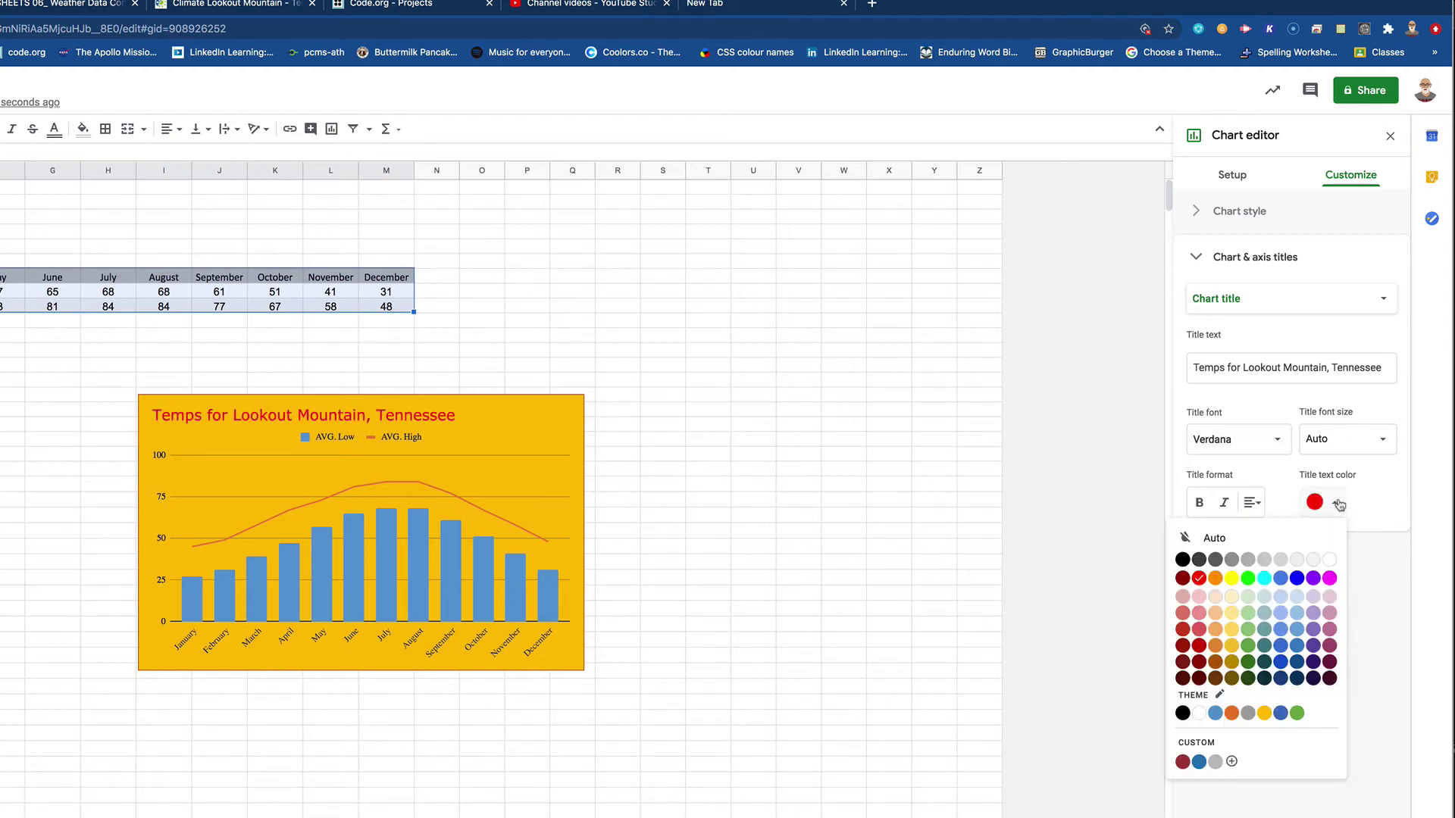
click(1281, 663)
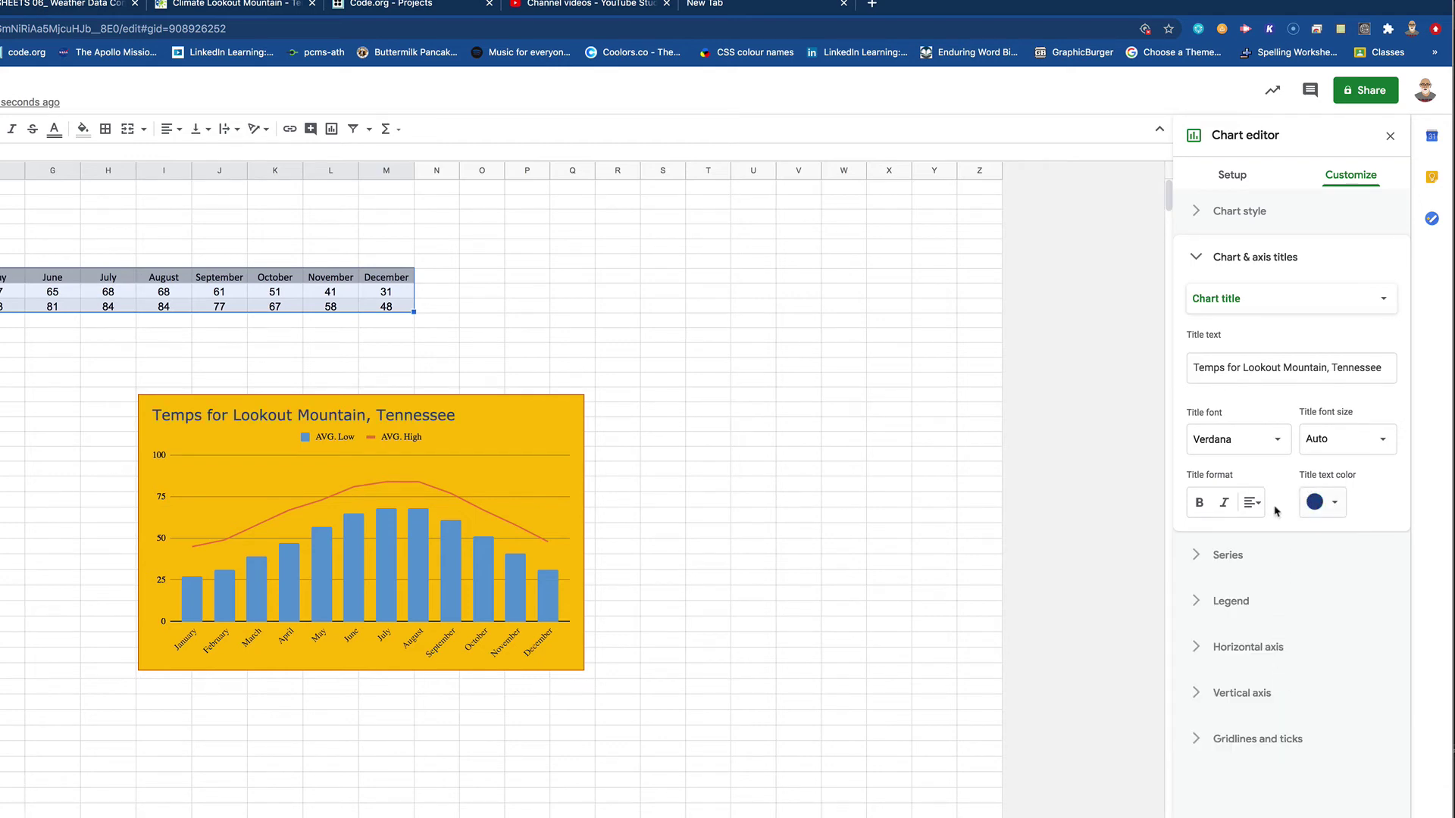
click(1198, 511)
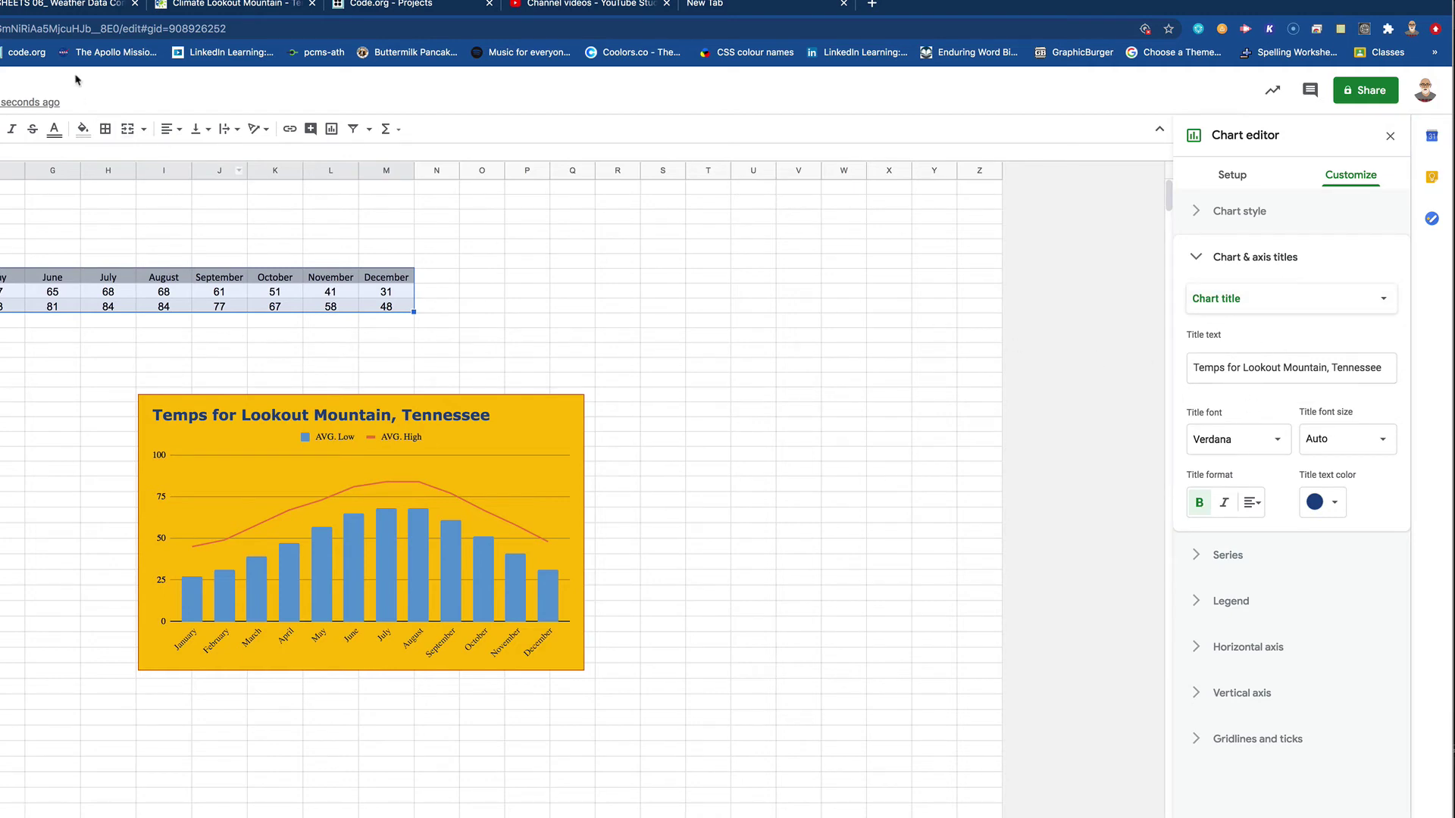
click(78, 8)
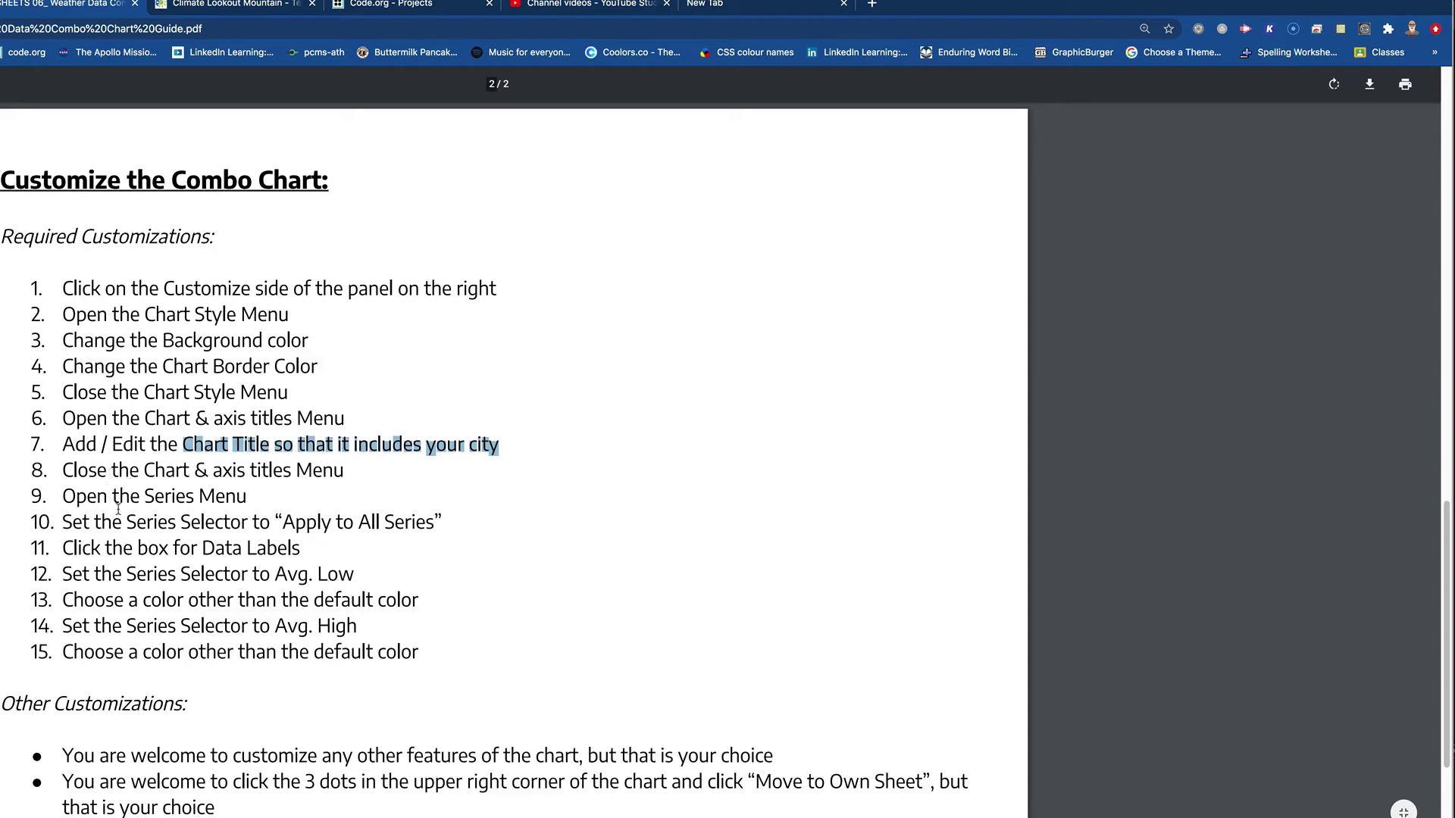
Following guide steps 8–10, turn on data labels for all series in Series settings
drag(64, 470, 323, 470)
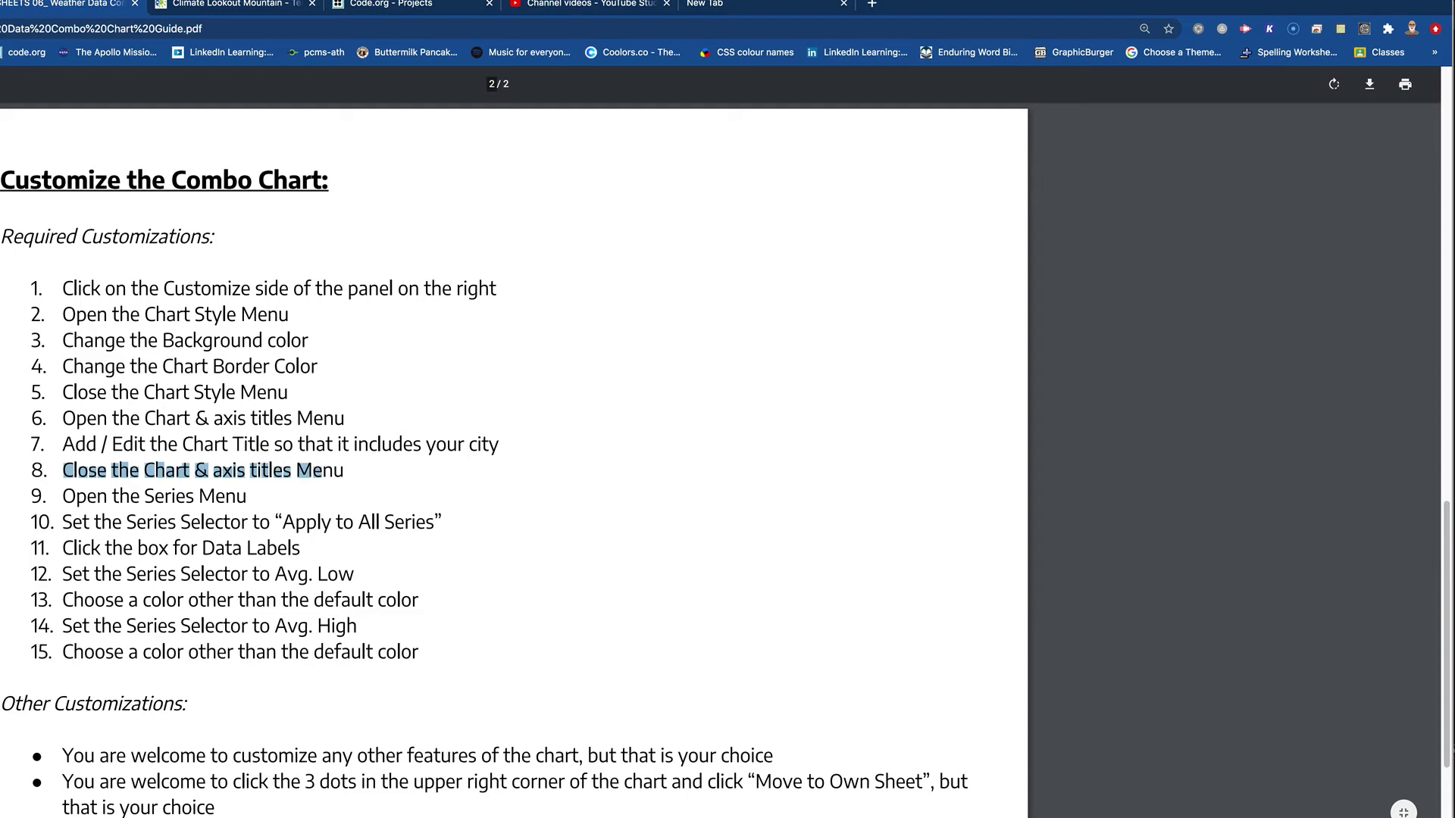
click(227, 4)
click(1193, 260)
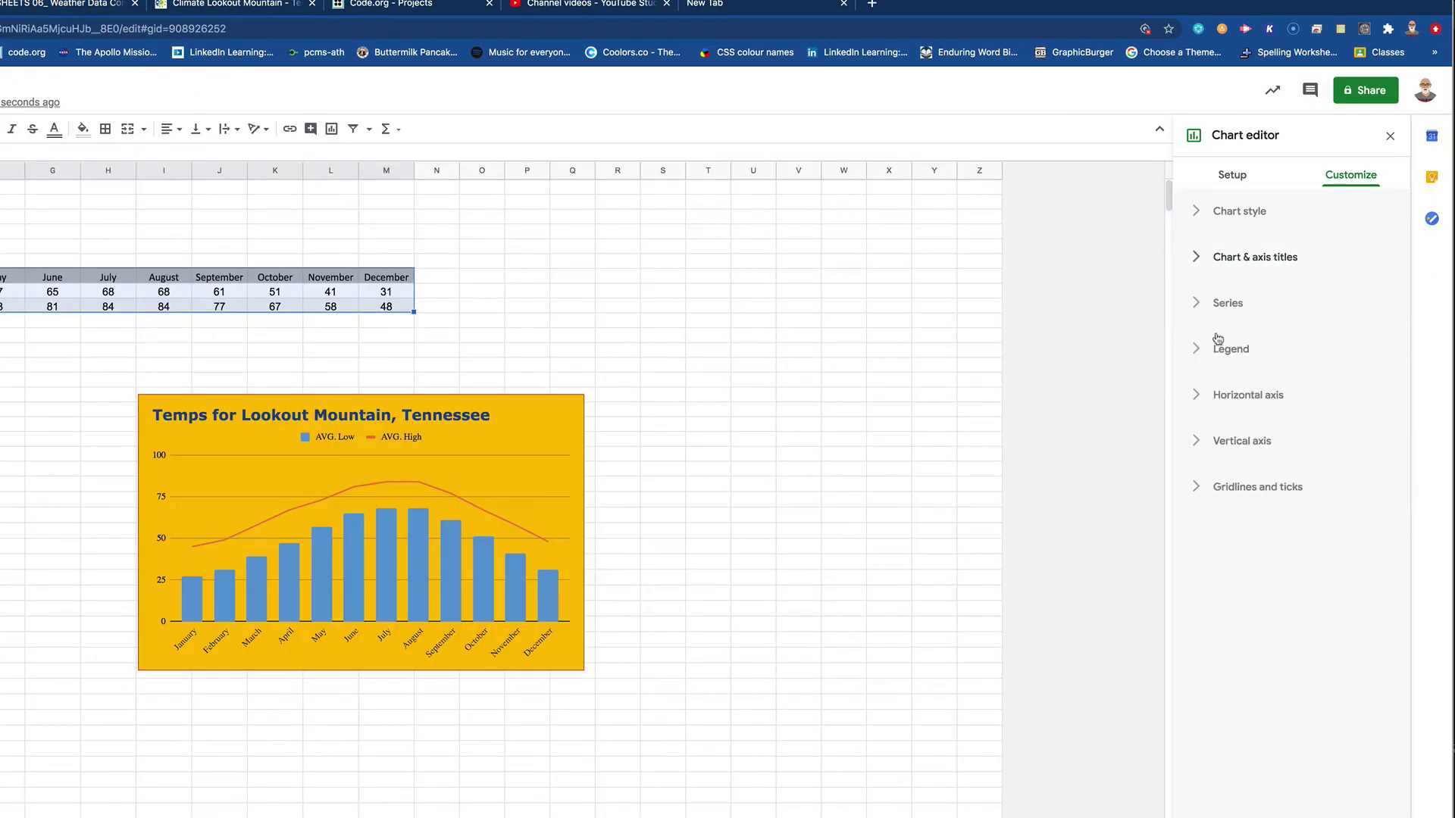
click(1195, 302)
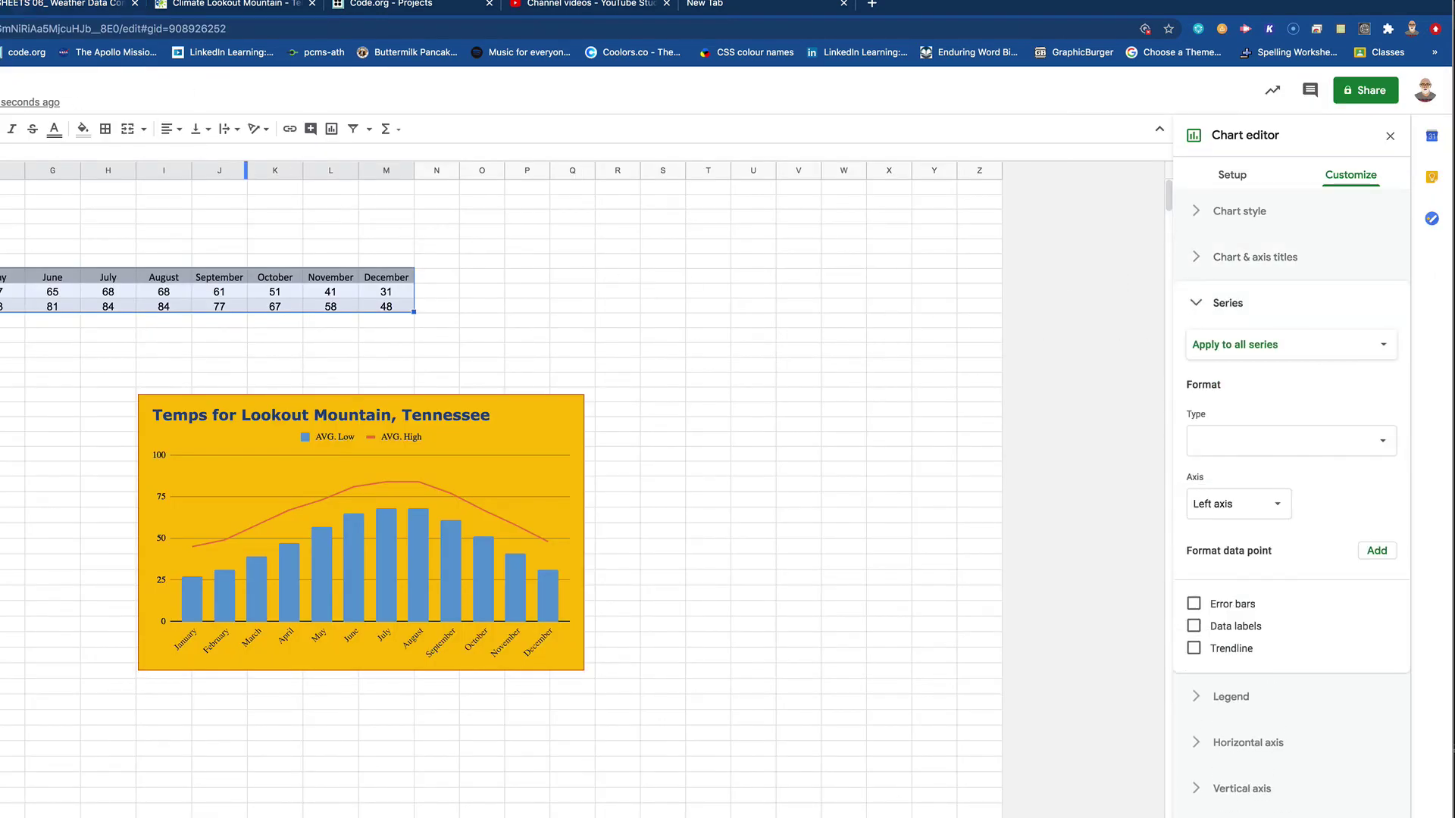
click(26, 6)
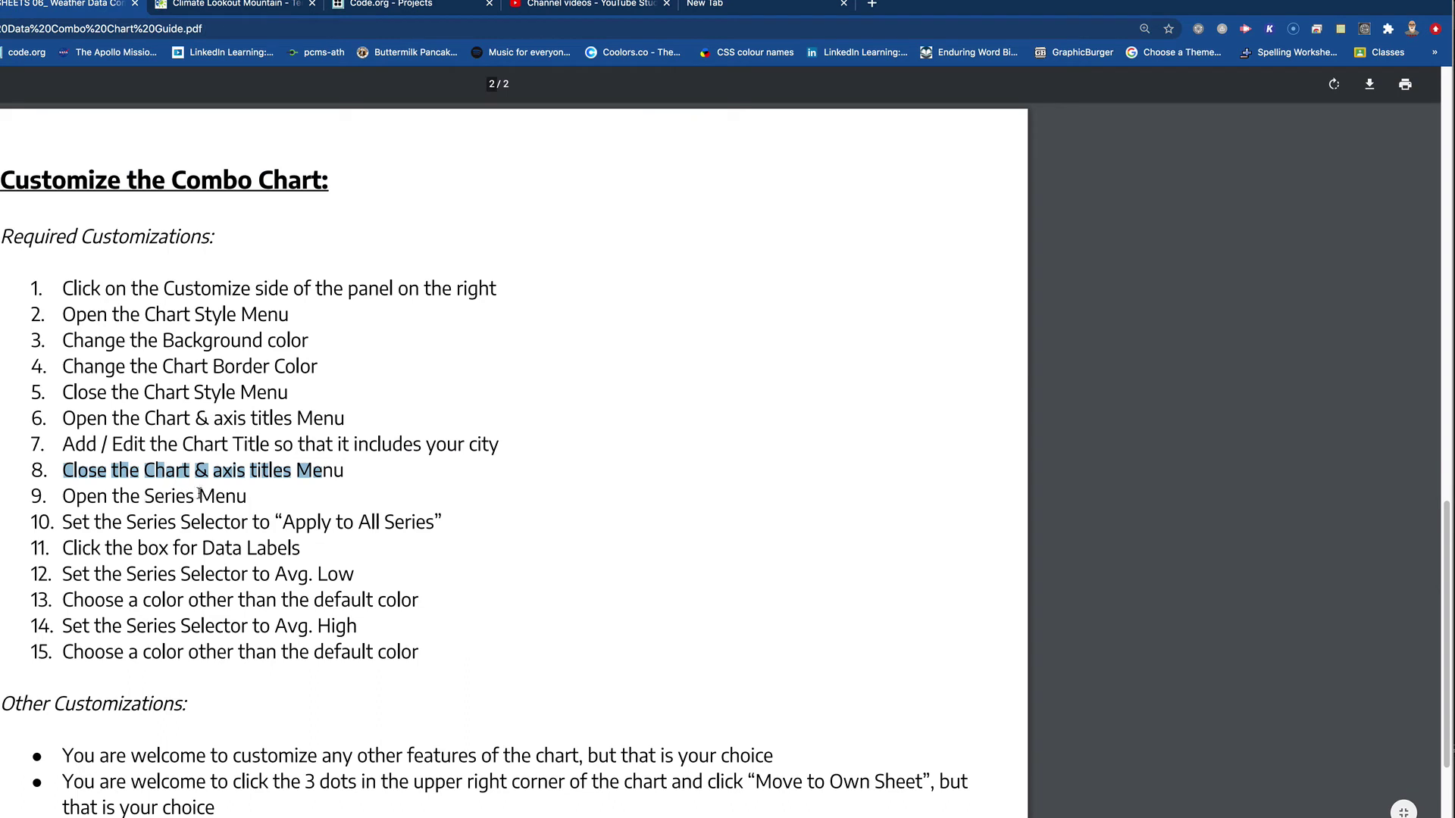
drag(145, 497, 262, 495)
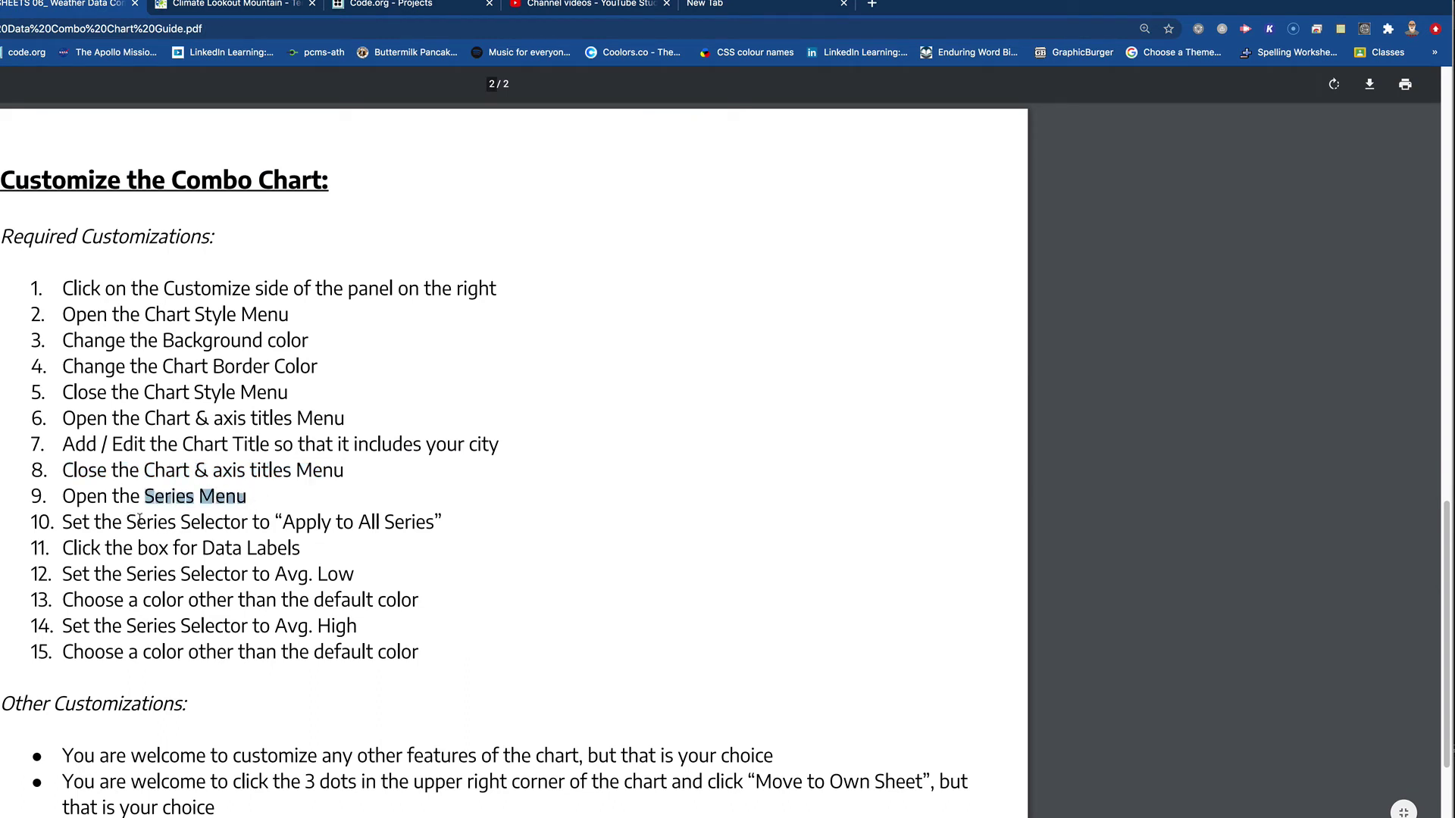
drag(127, 522, 430, 519)
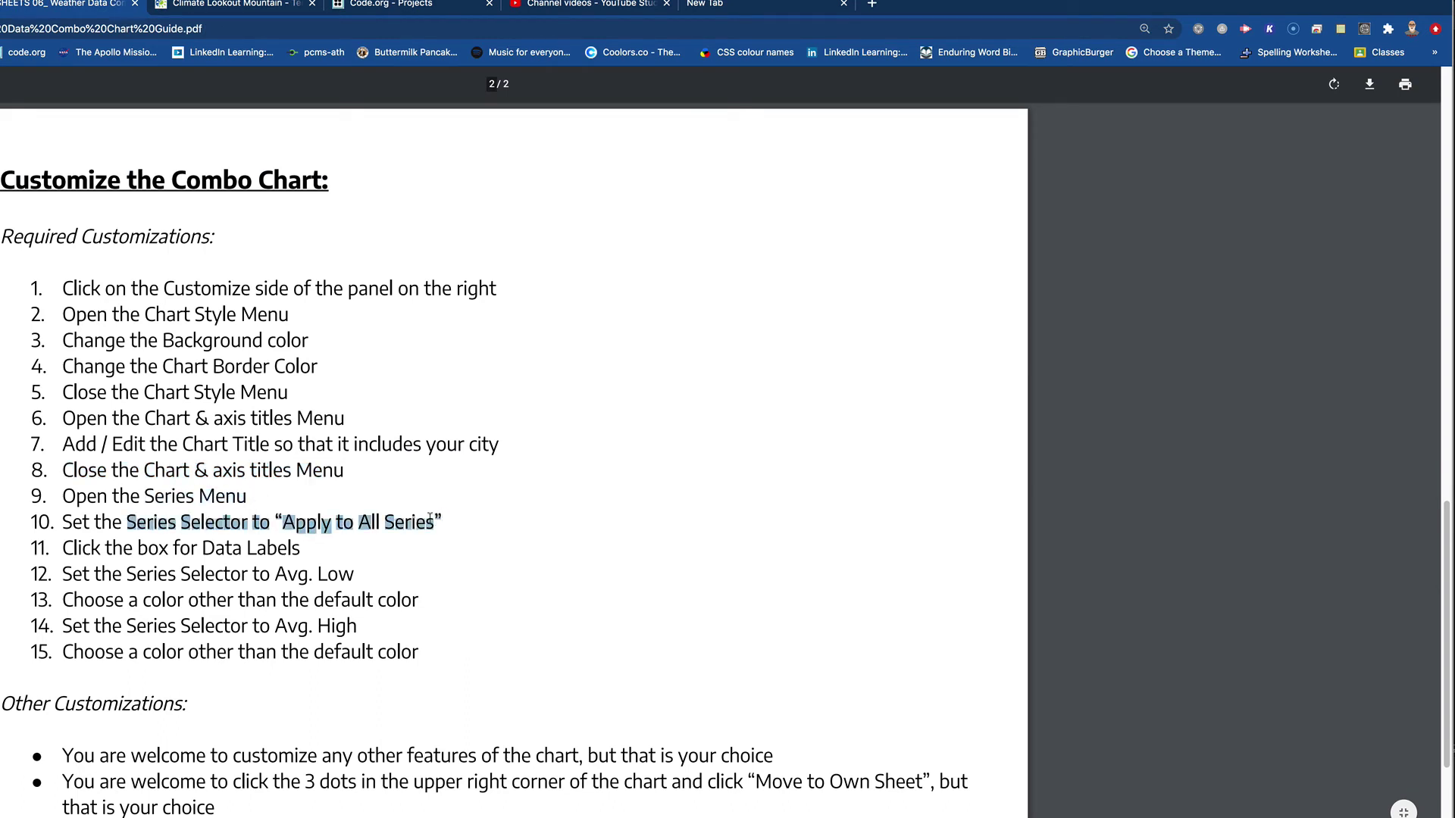
key(ctrl+Tab)
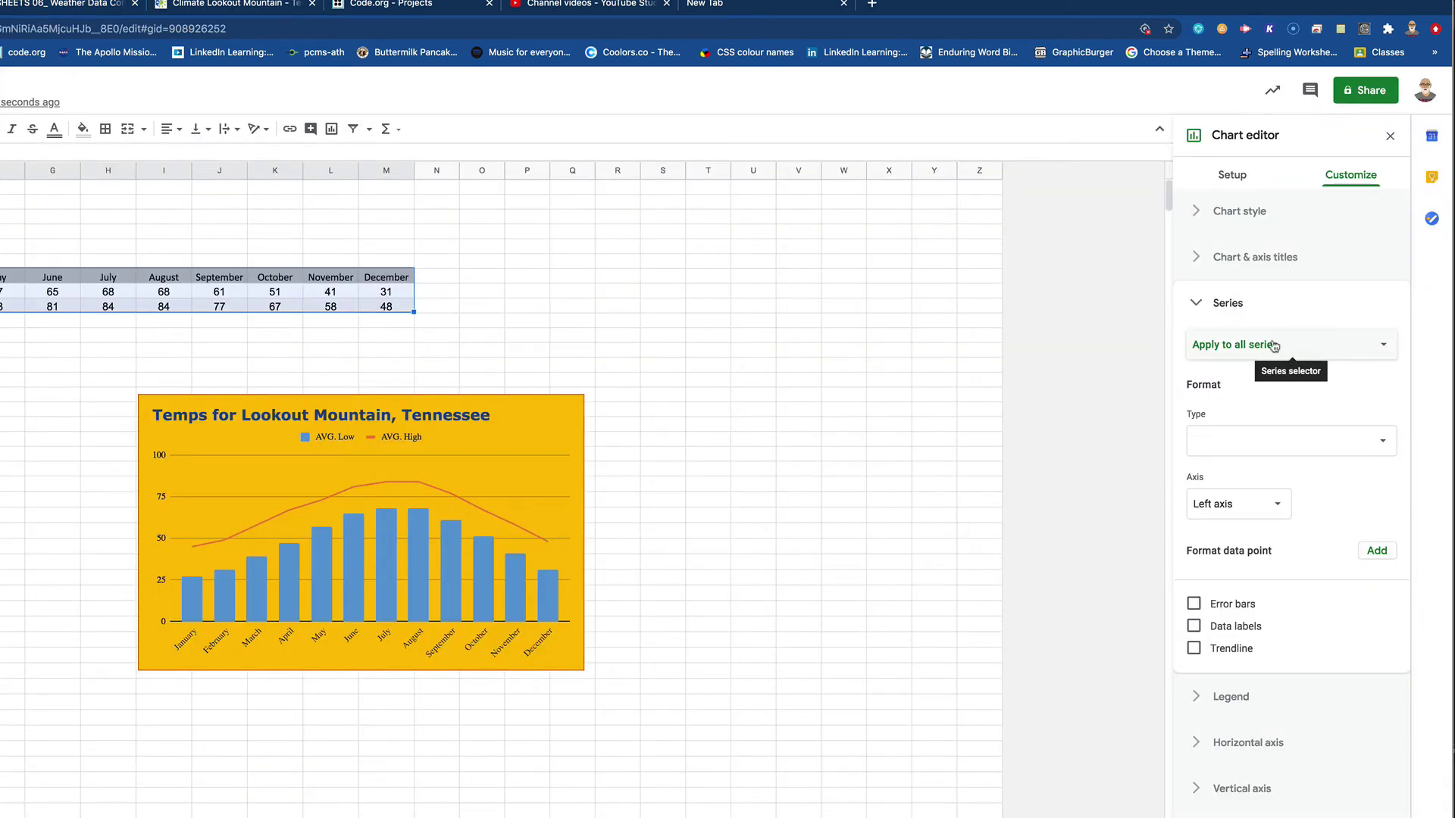
click(1194, 626)
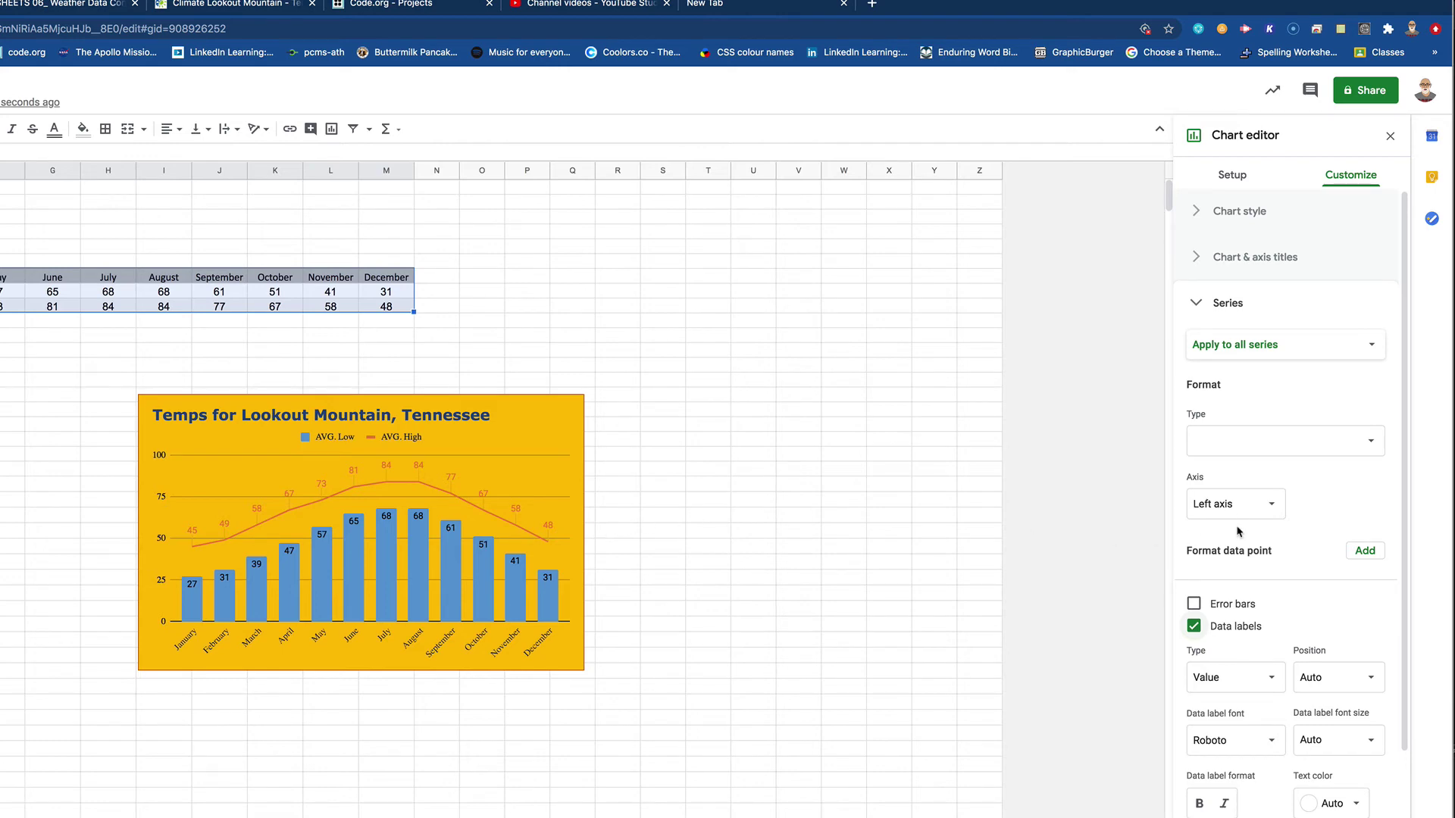
Check the guide, then select the AVG. Low series in the chart editor
click(58, 8)
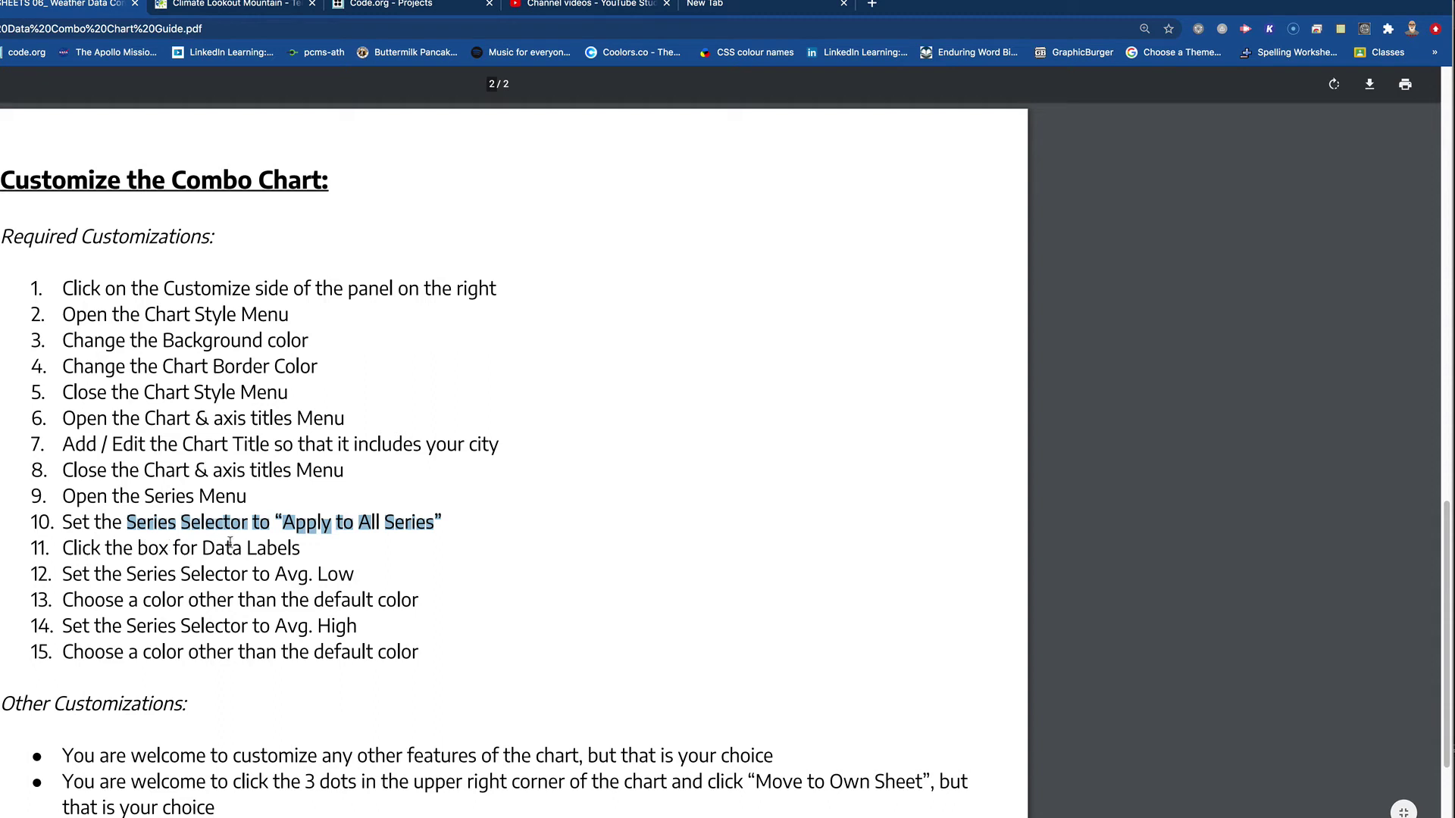
drag(230, 542, 273, 589)
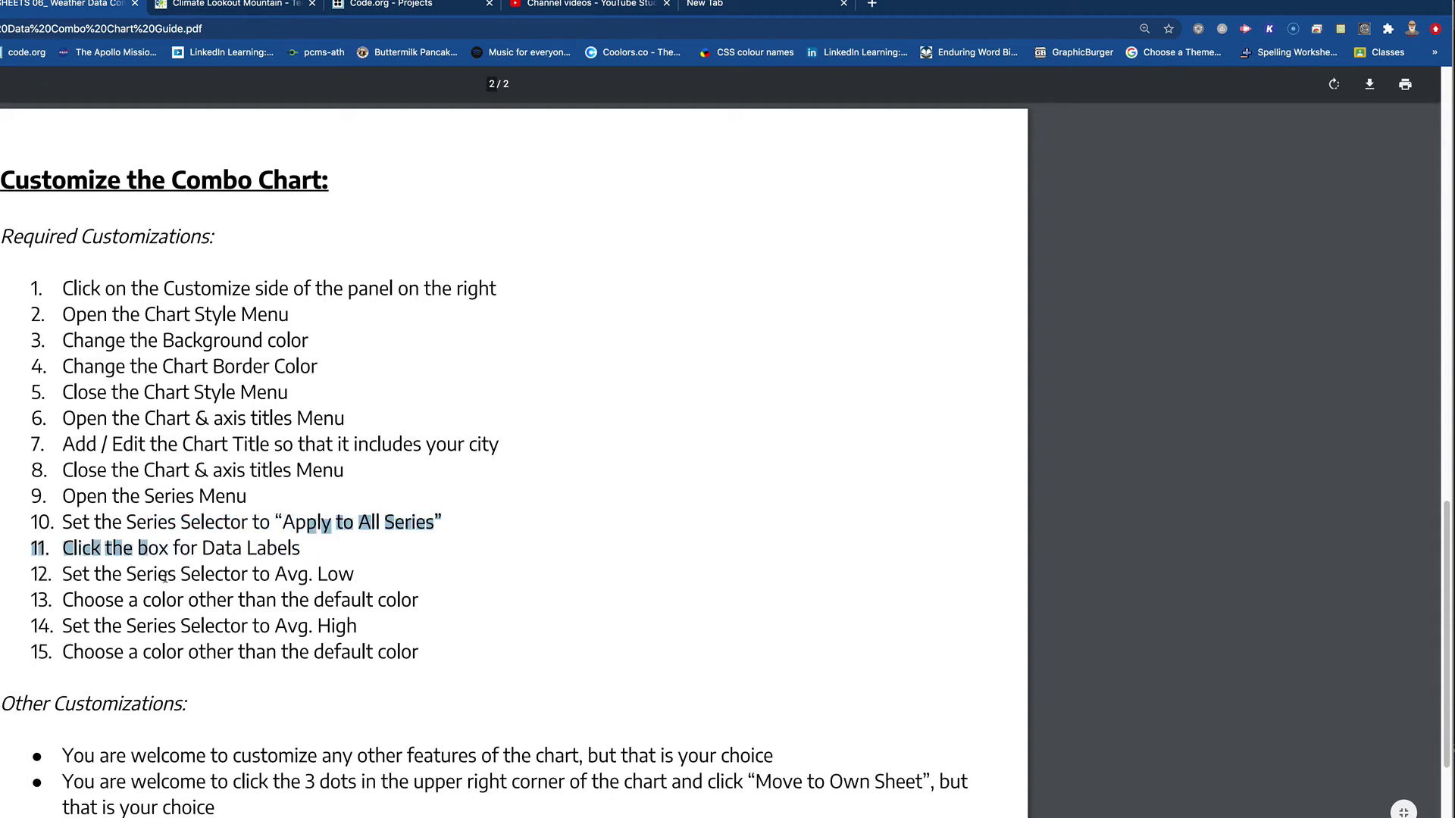
drag(127, 575, 359, 572)
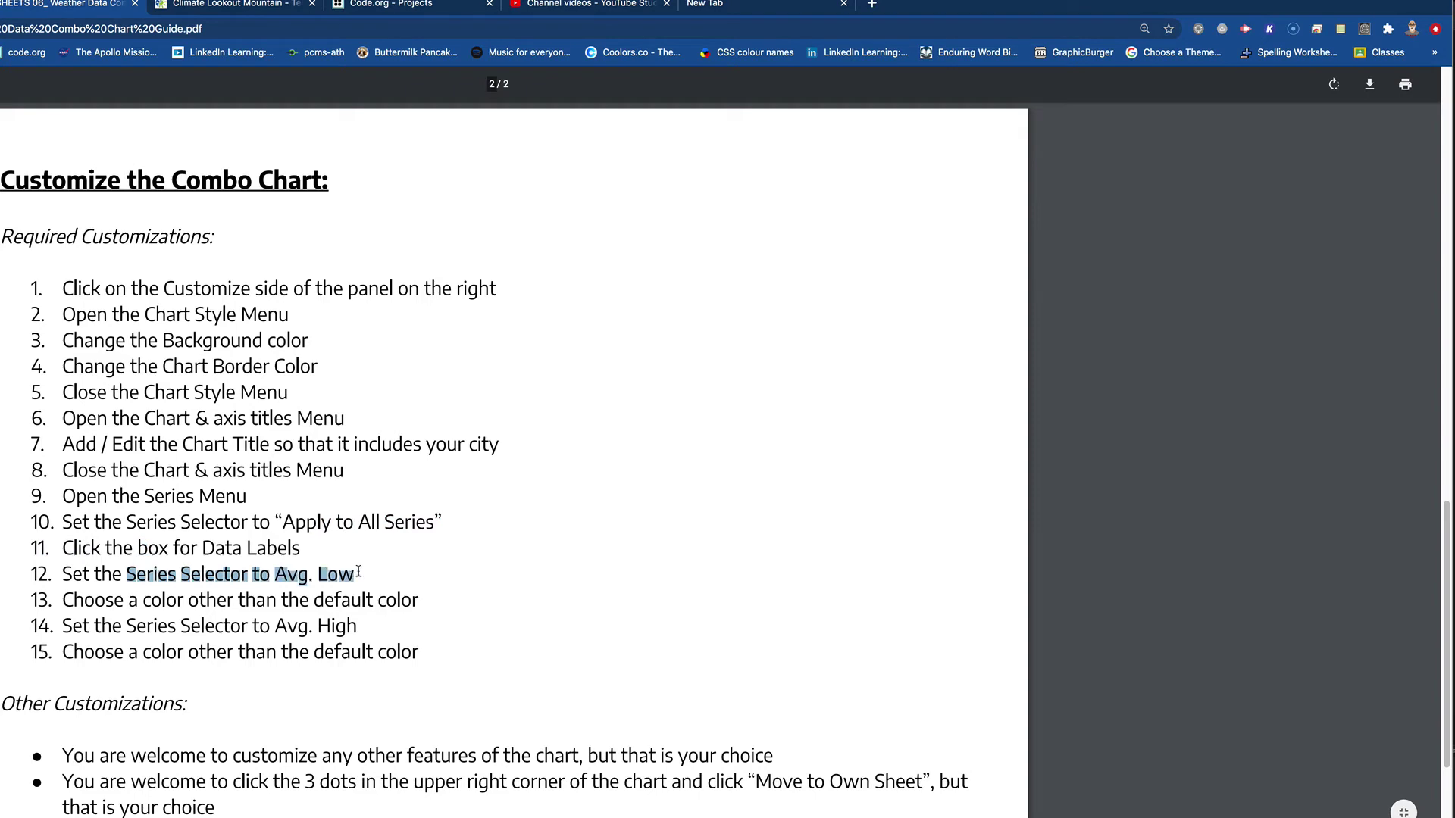
click(227, 6)
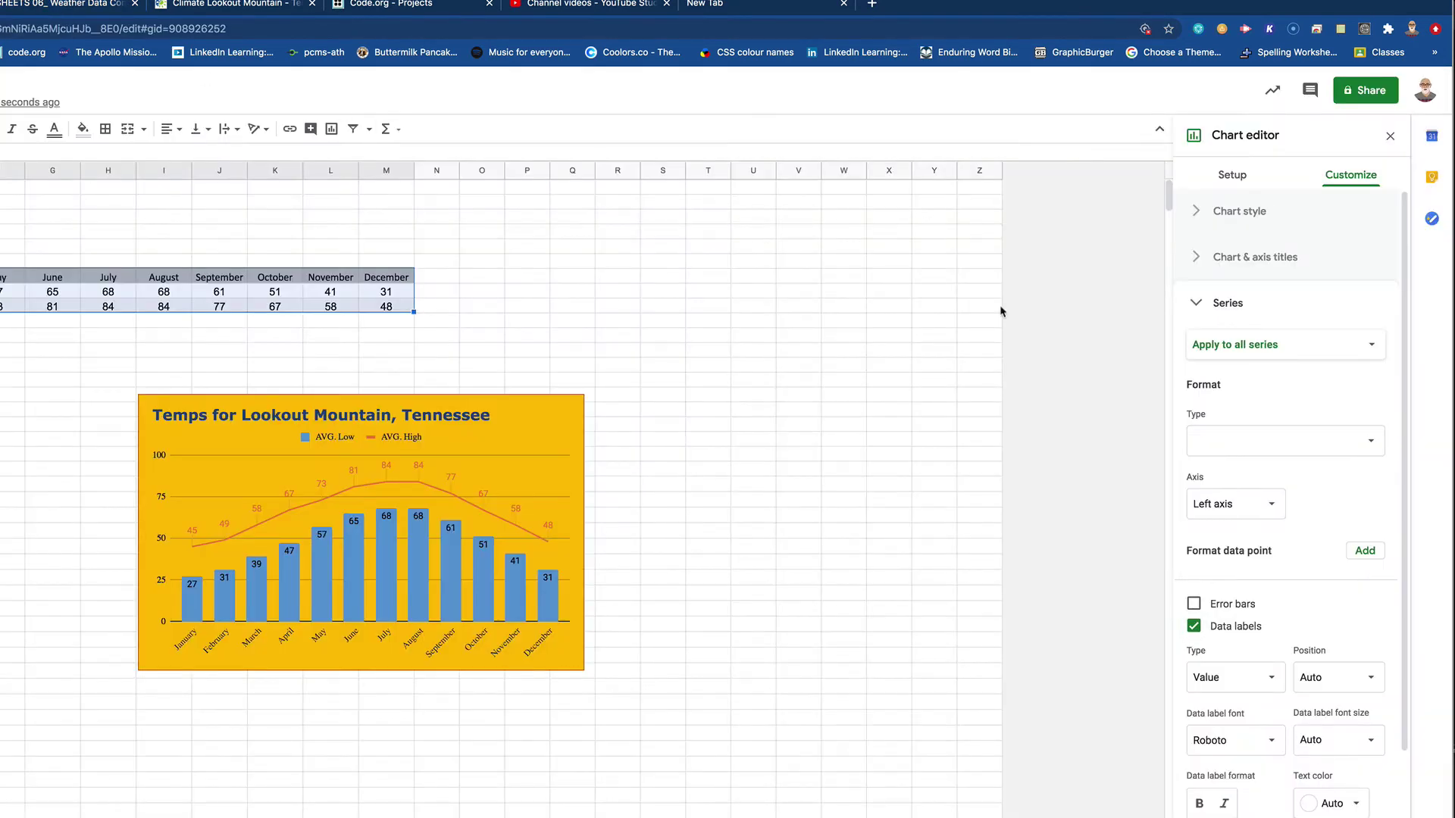
click(1299, 350)
click(1270, 369)
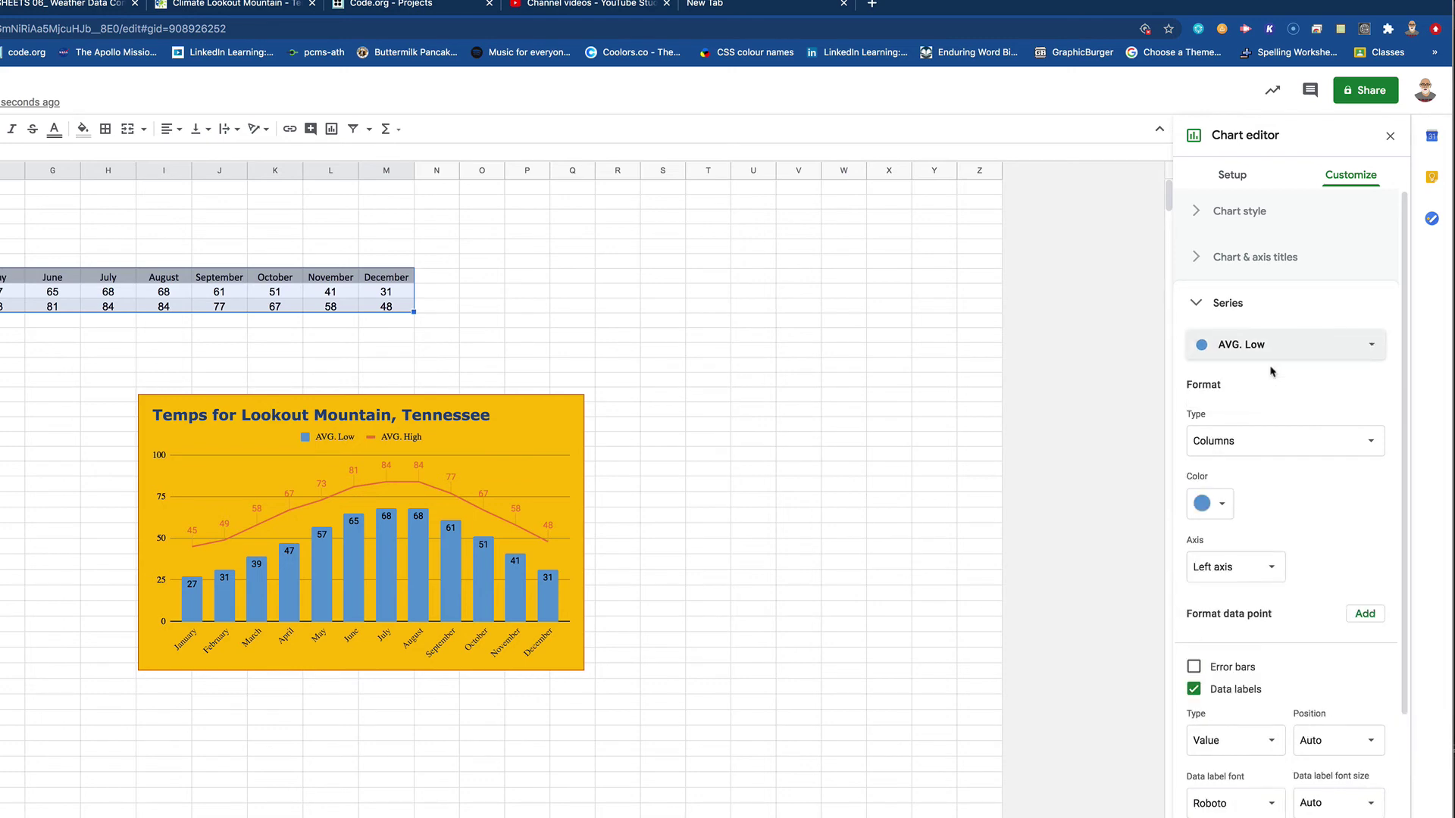
Color the AVG. Low columns yellow
click(51, 6)
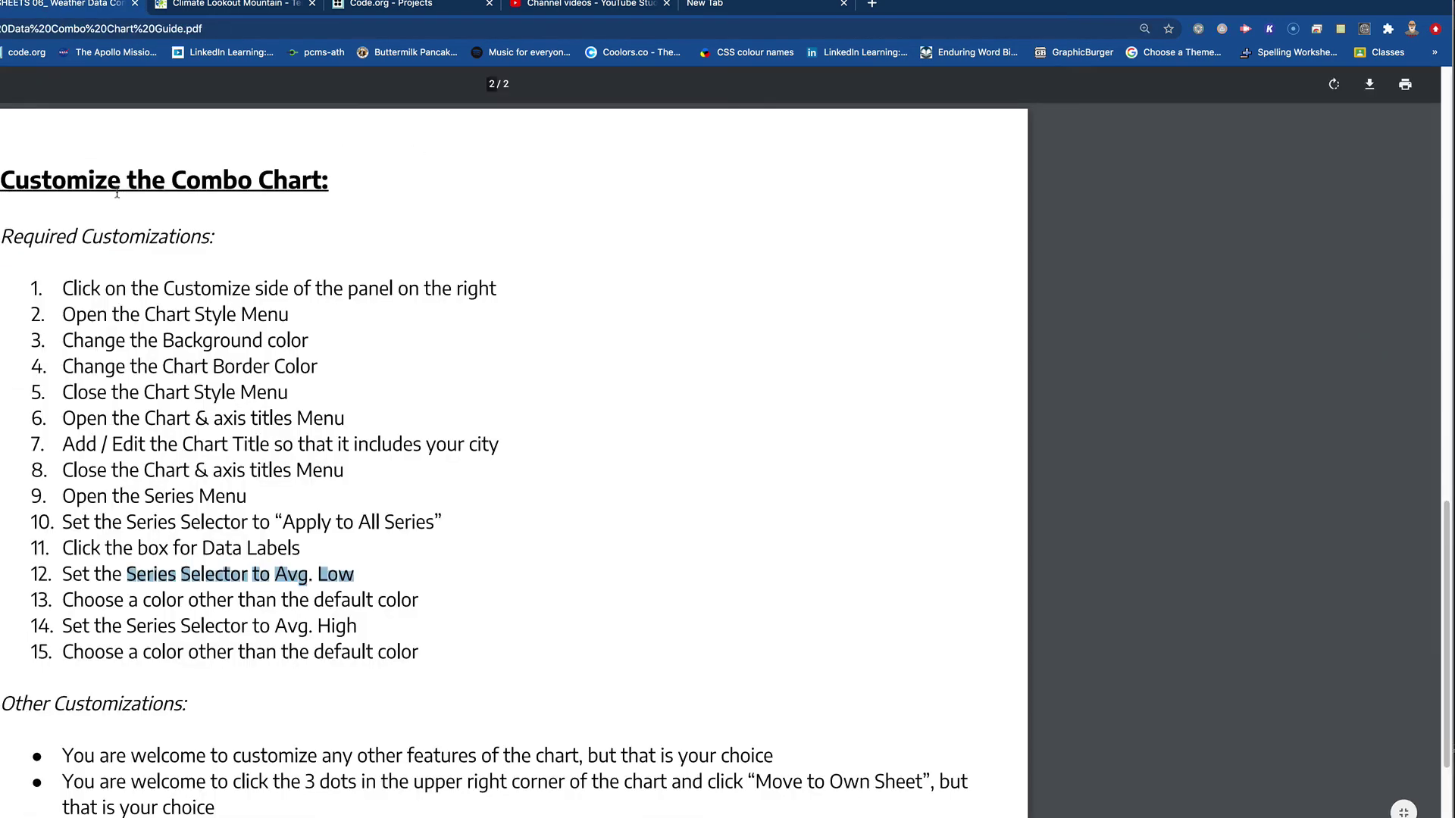
drag(149, 600, 342, 600)
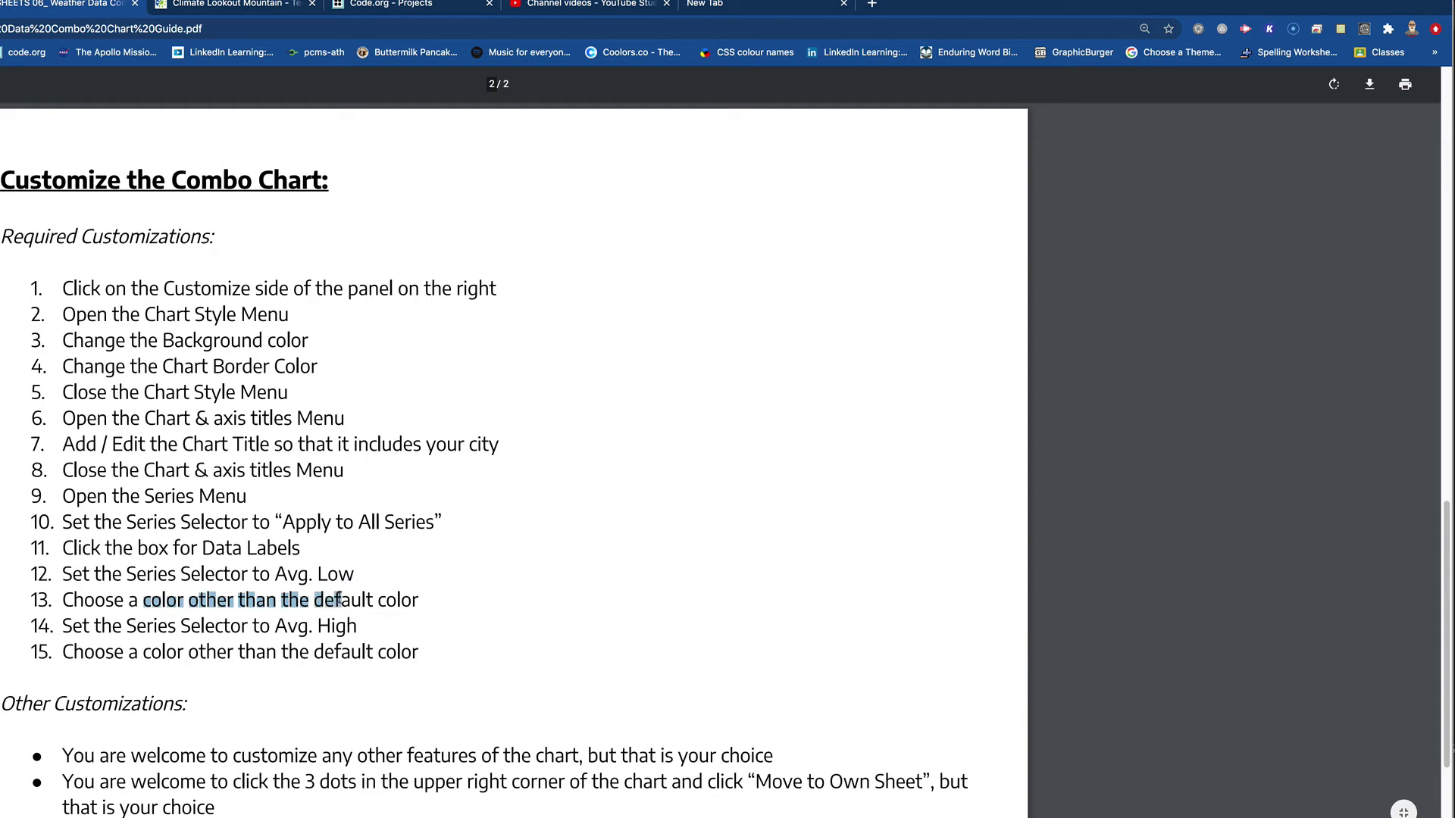
key(ctrl+shift+Tab)
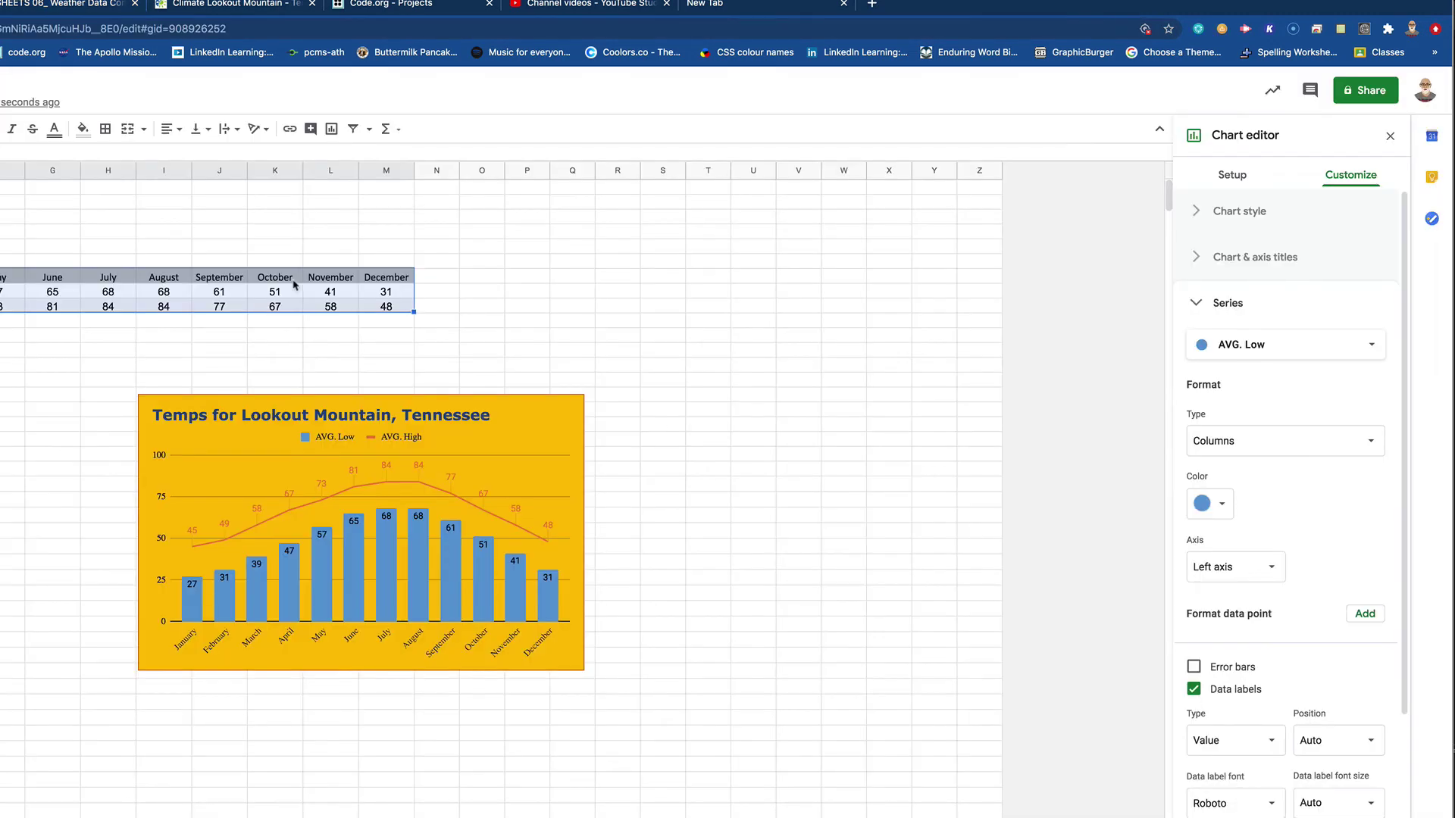
click(1222, 506)
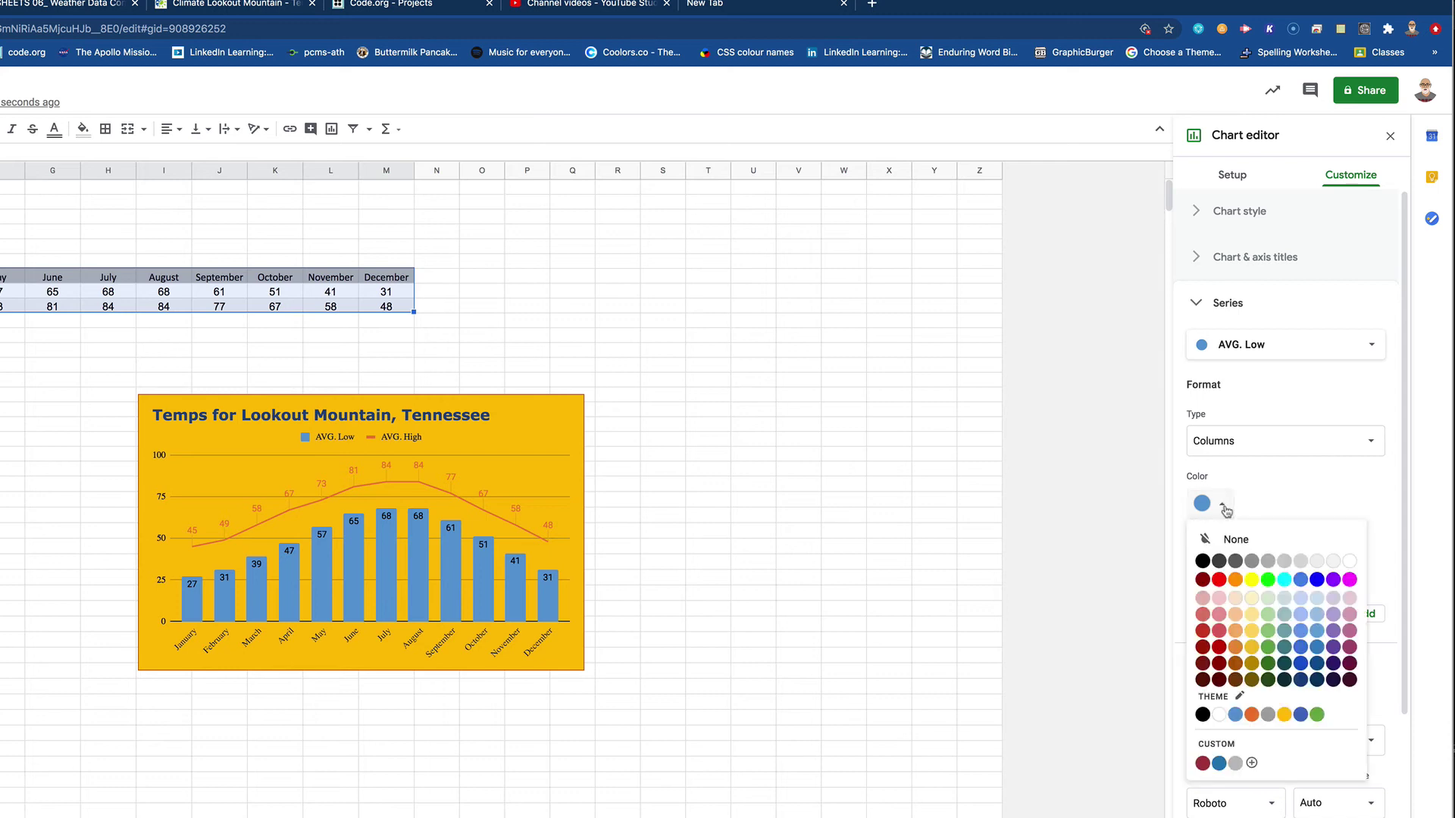
click(1253, 582)
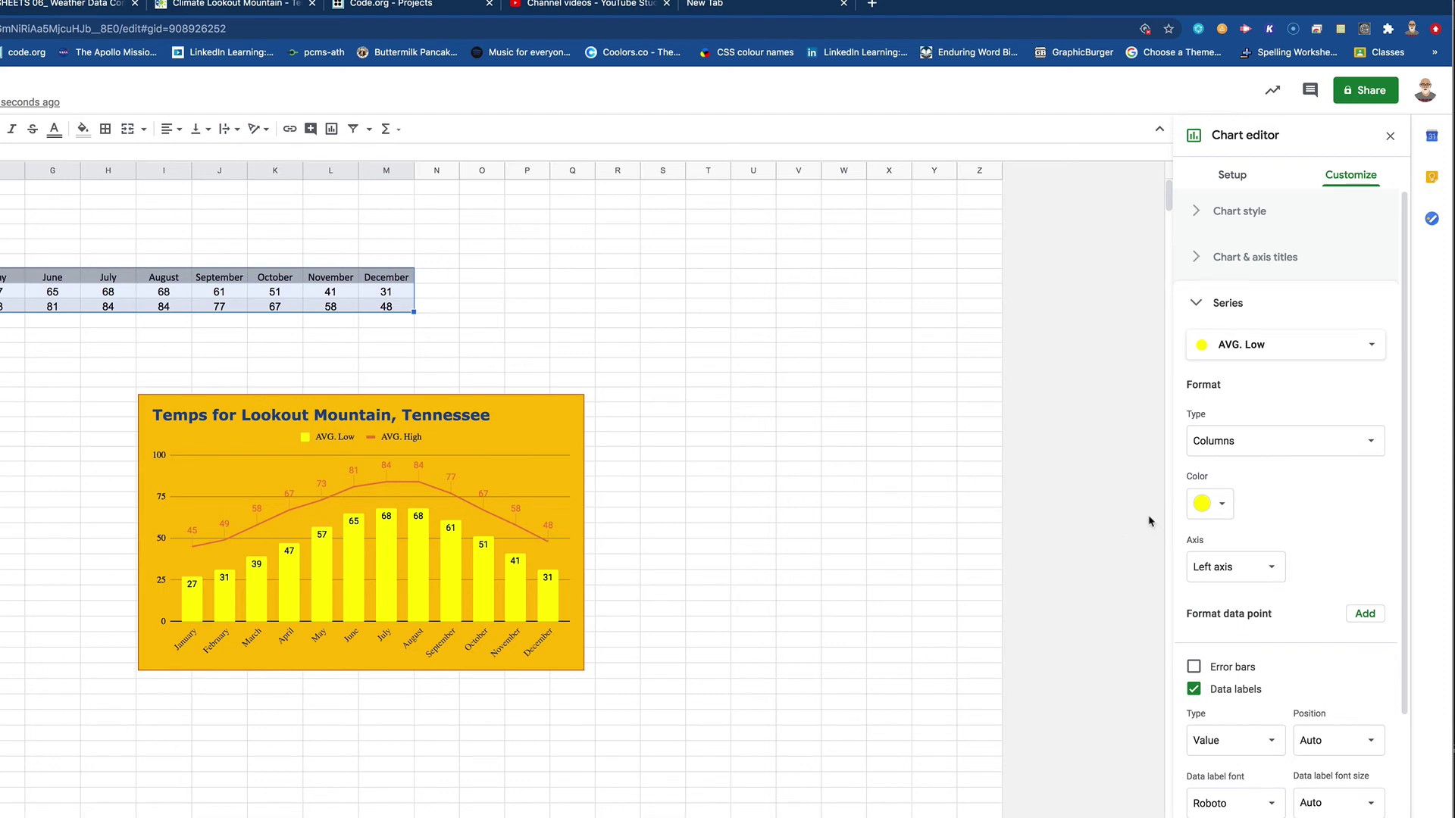
Select the AVG. High series and make its line black
click(1250, 348)
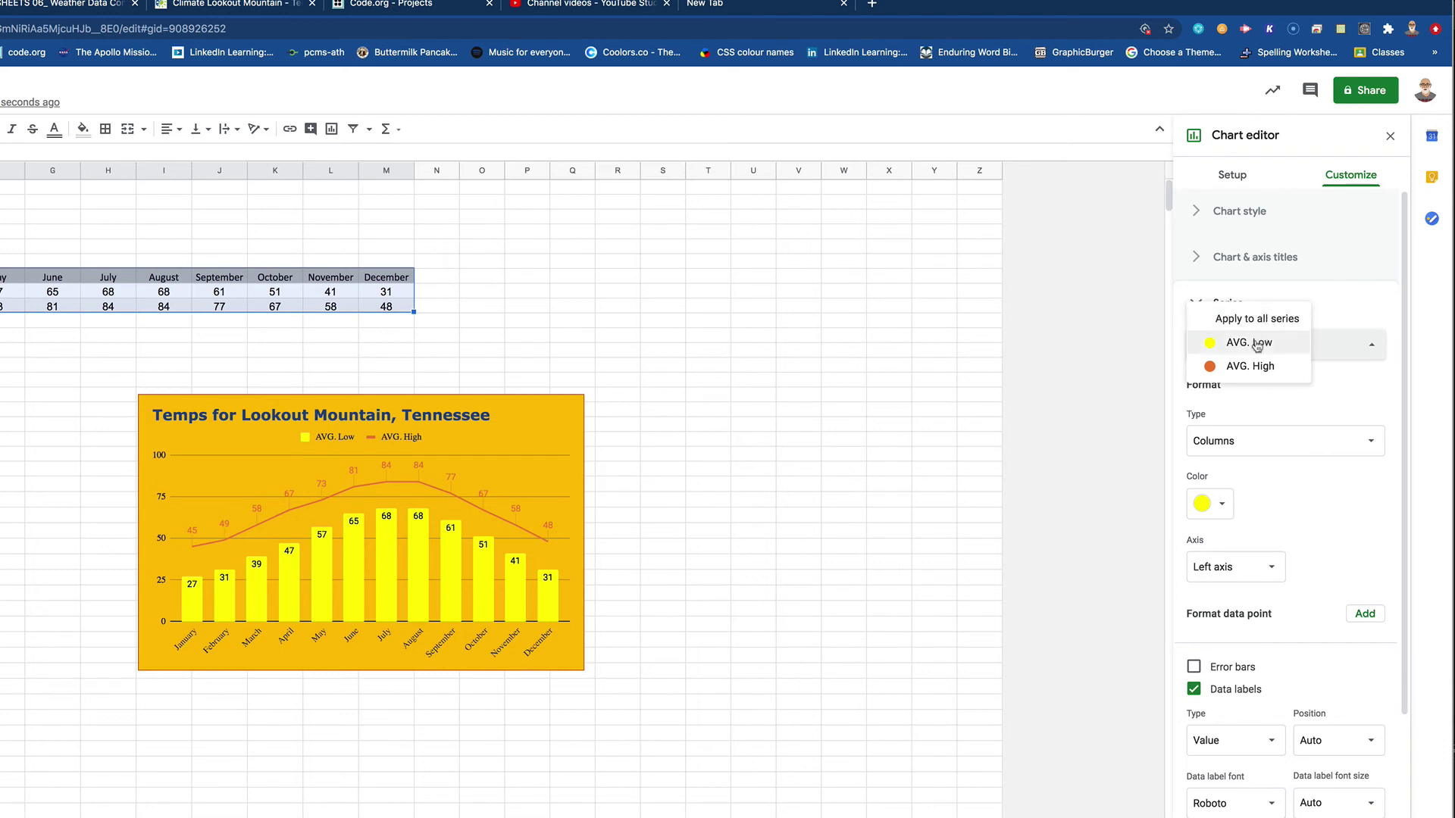
click(1257, 345)
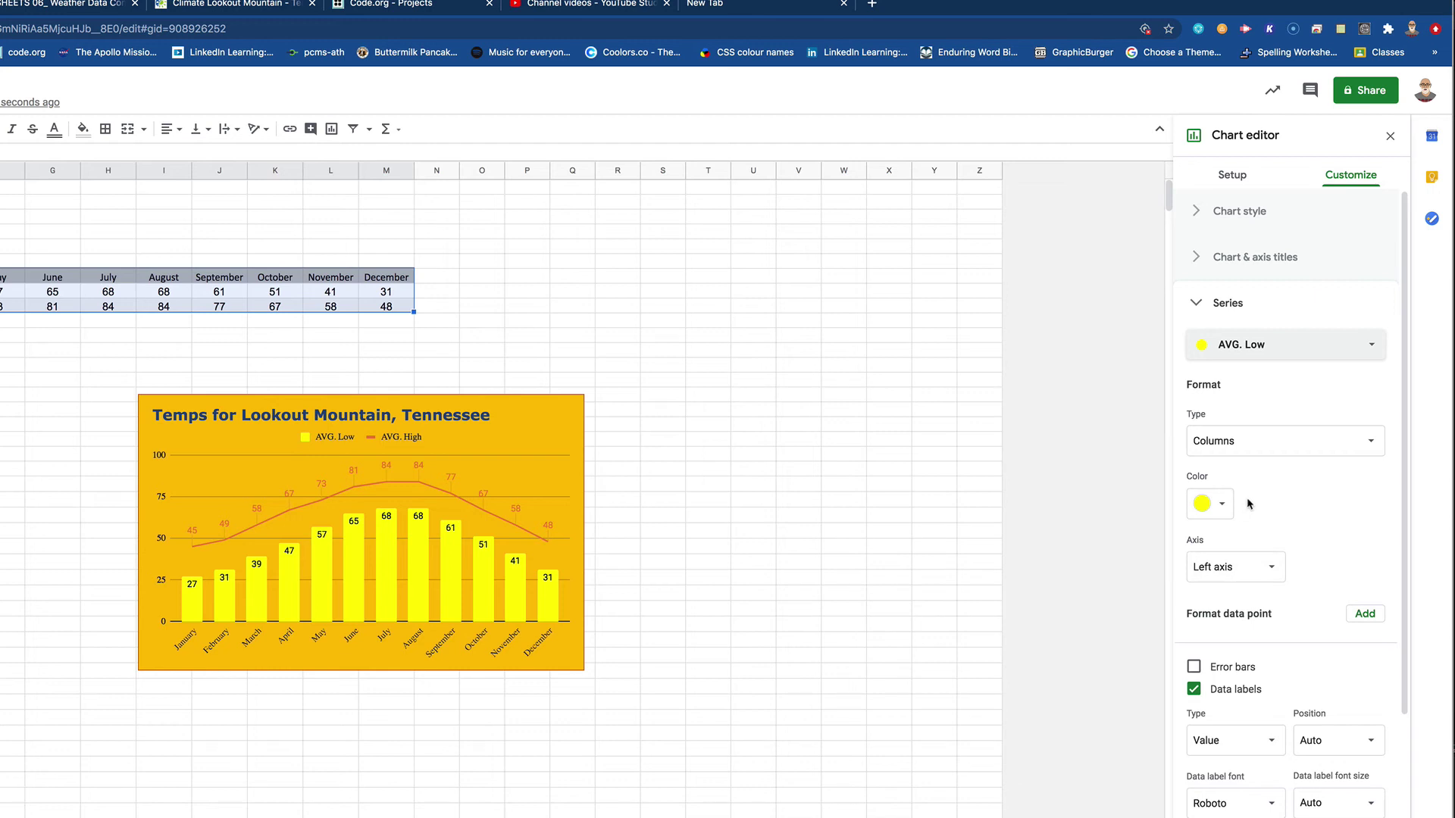
click(1288, 350)
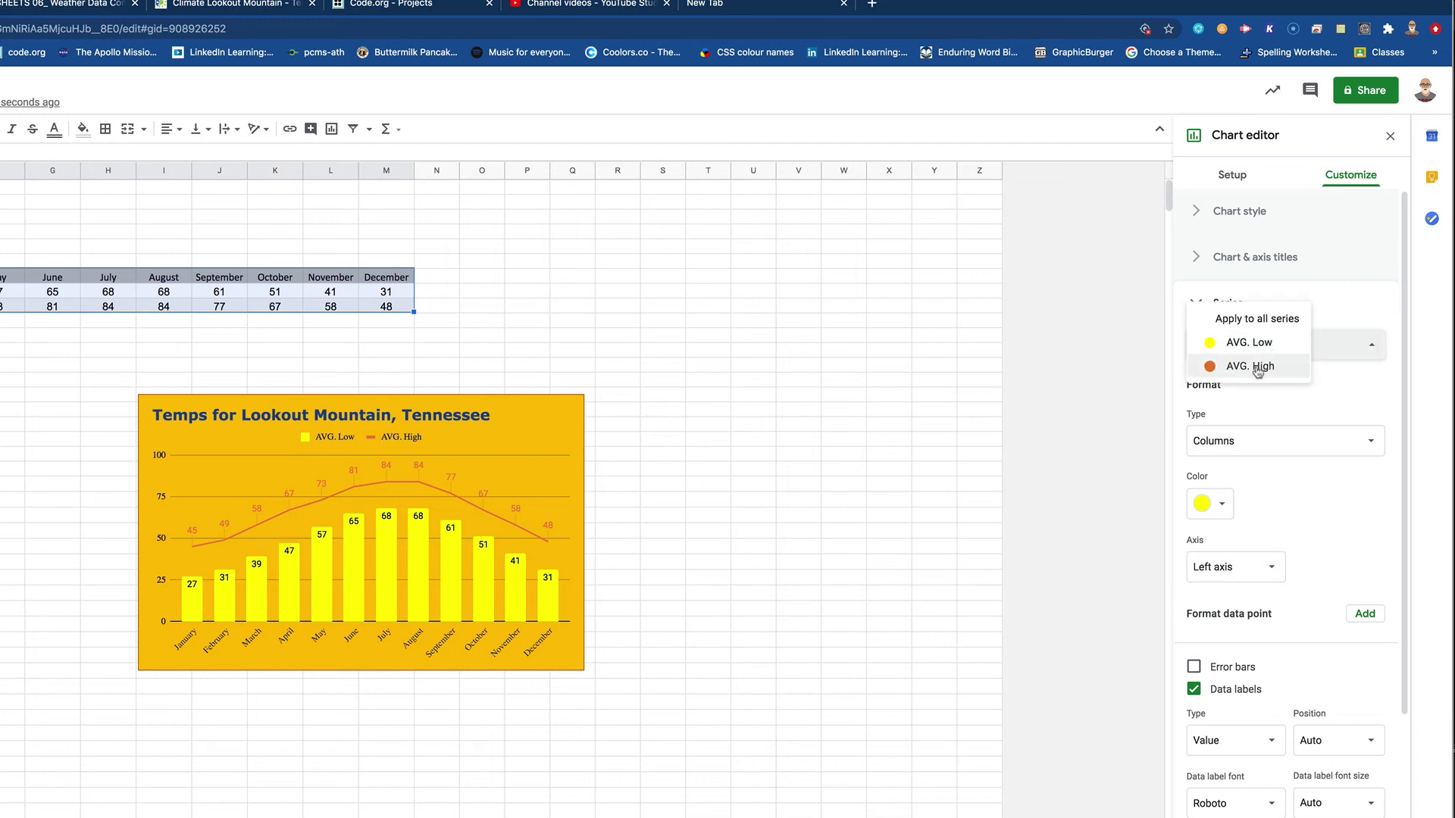
click(1337, 353)
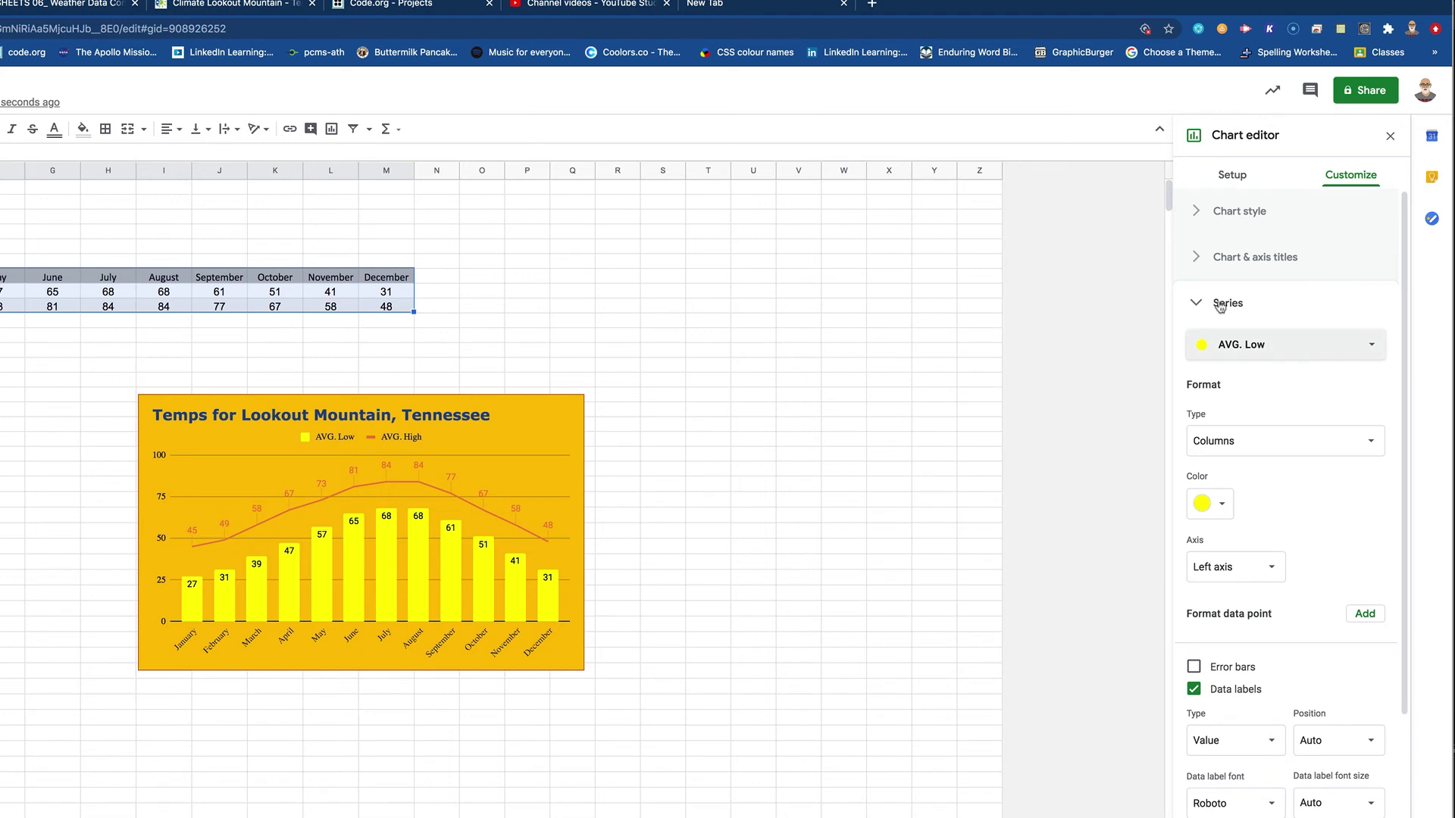
click(1286, 354)
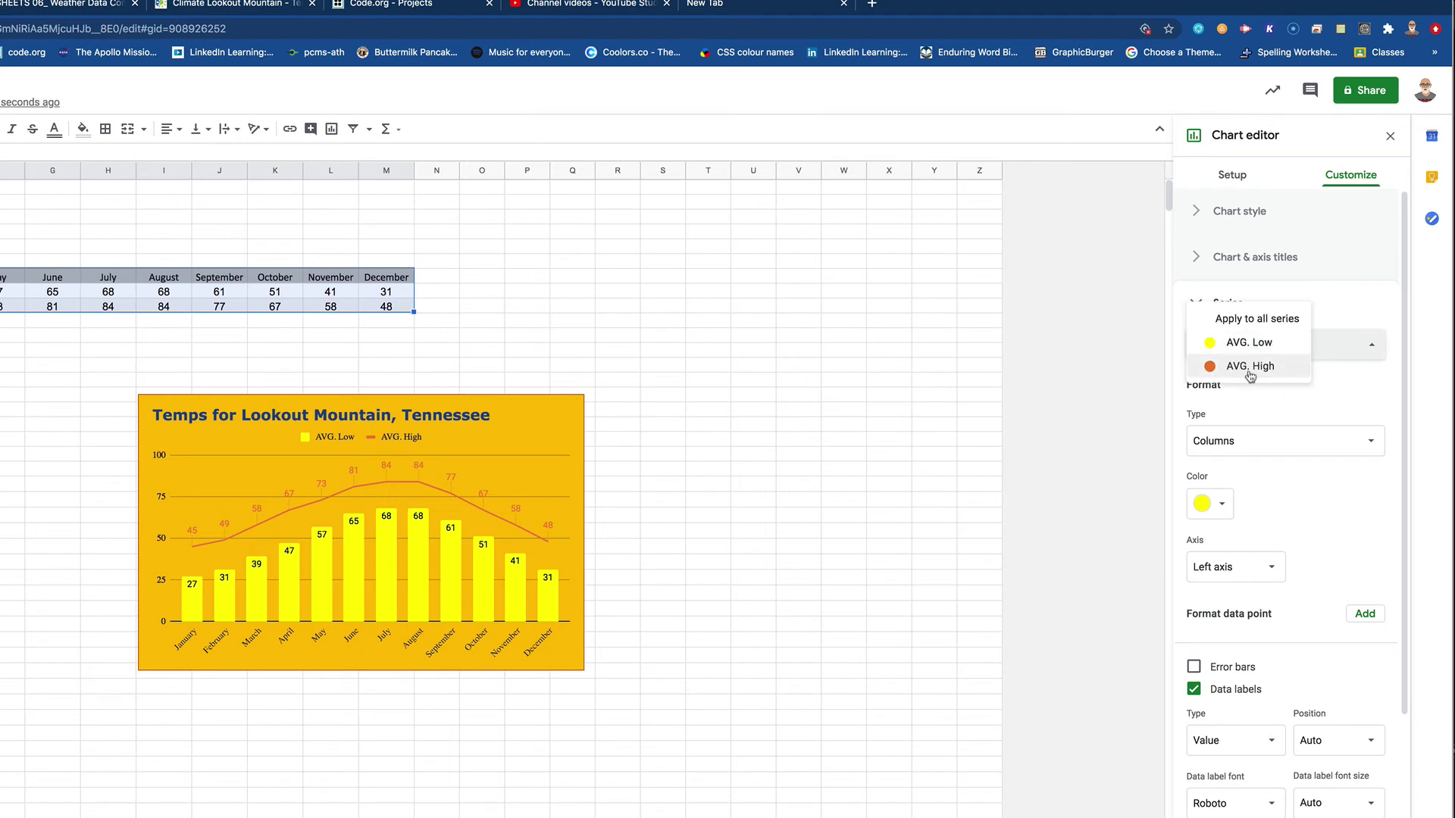
click(1252, 368)
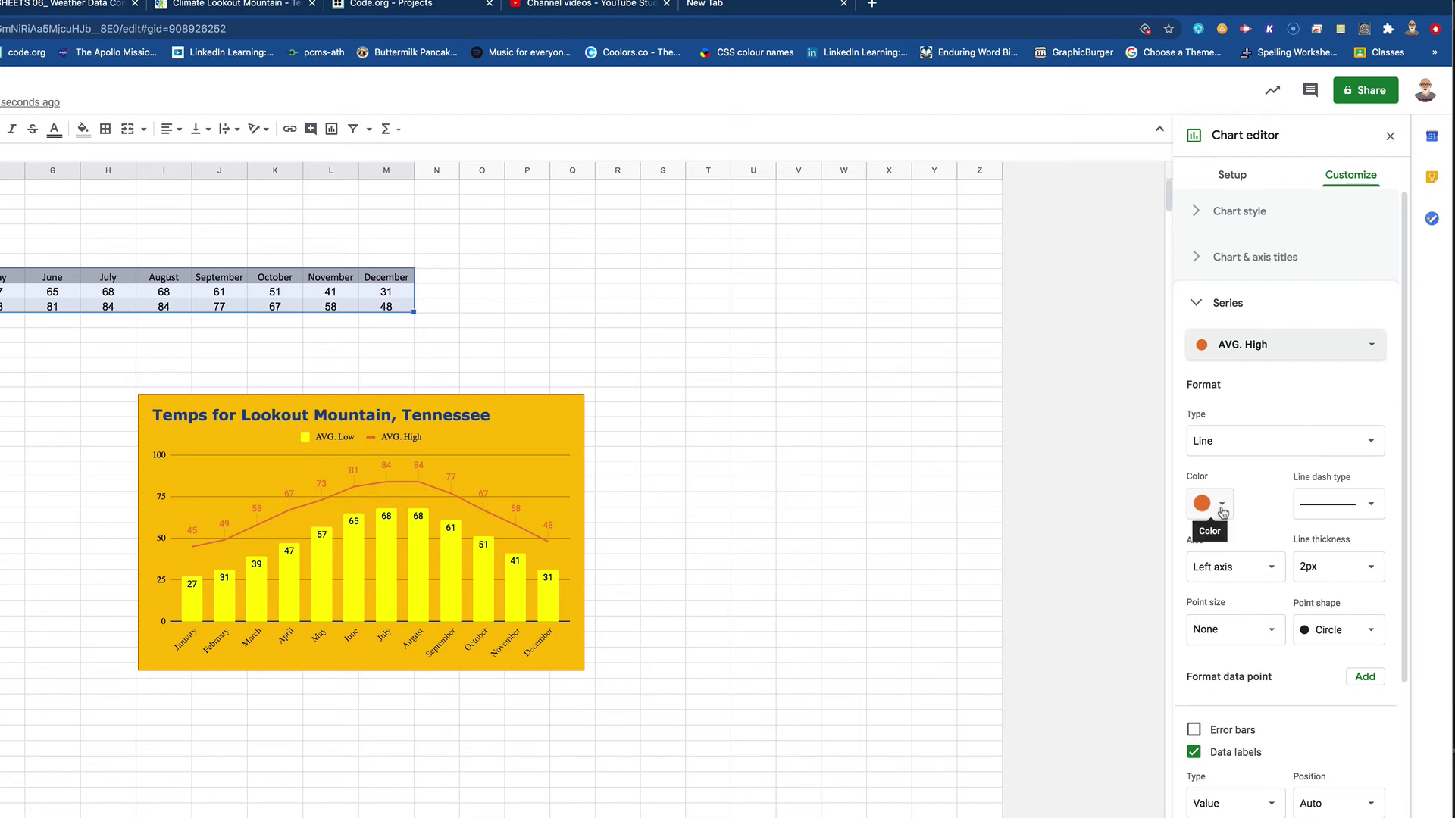
click(1221, 511)
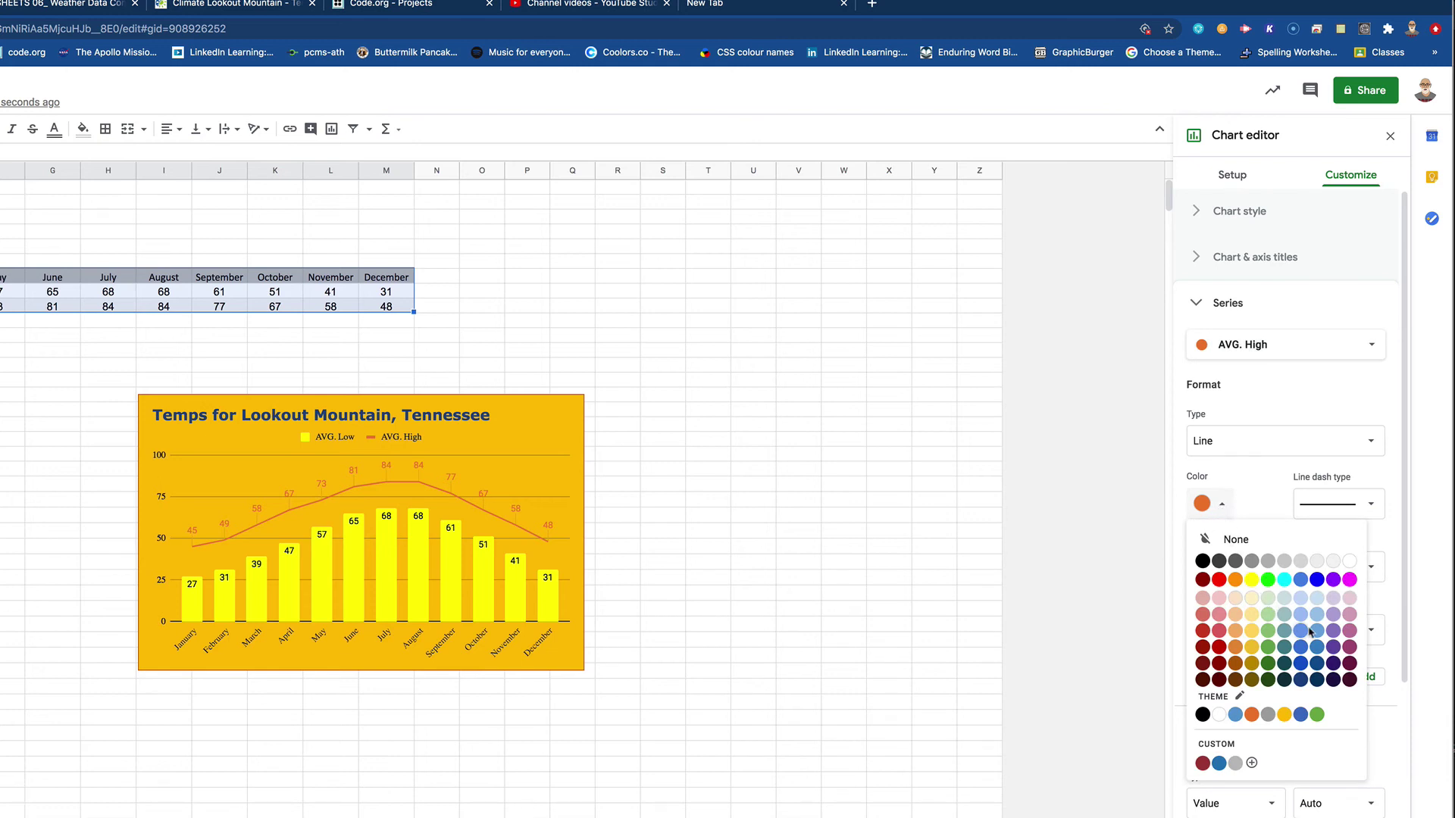
click(1203, 561)
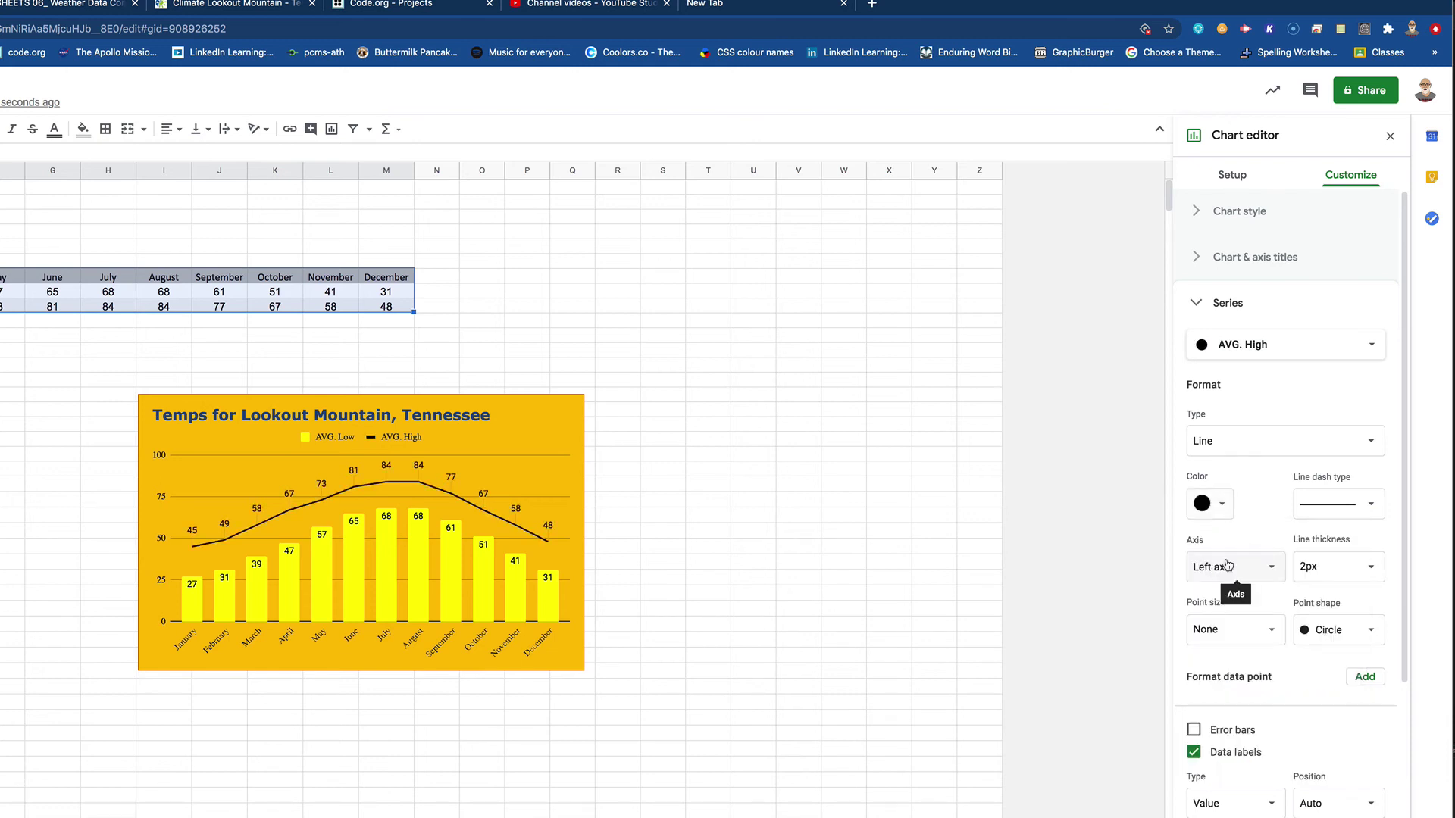
Give the AVG. High line 4px thickness and 14px star point markers
click(1368, 505)
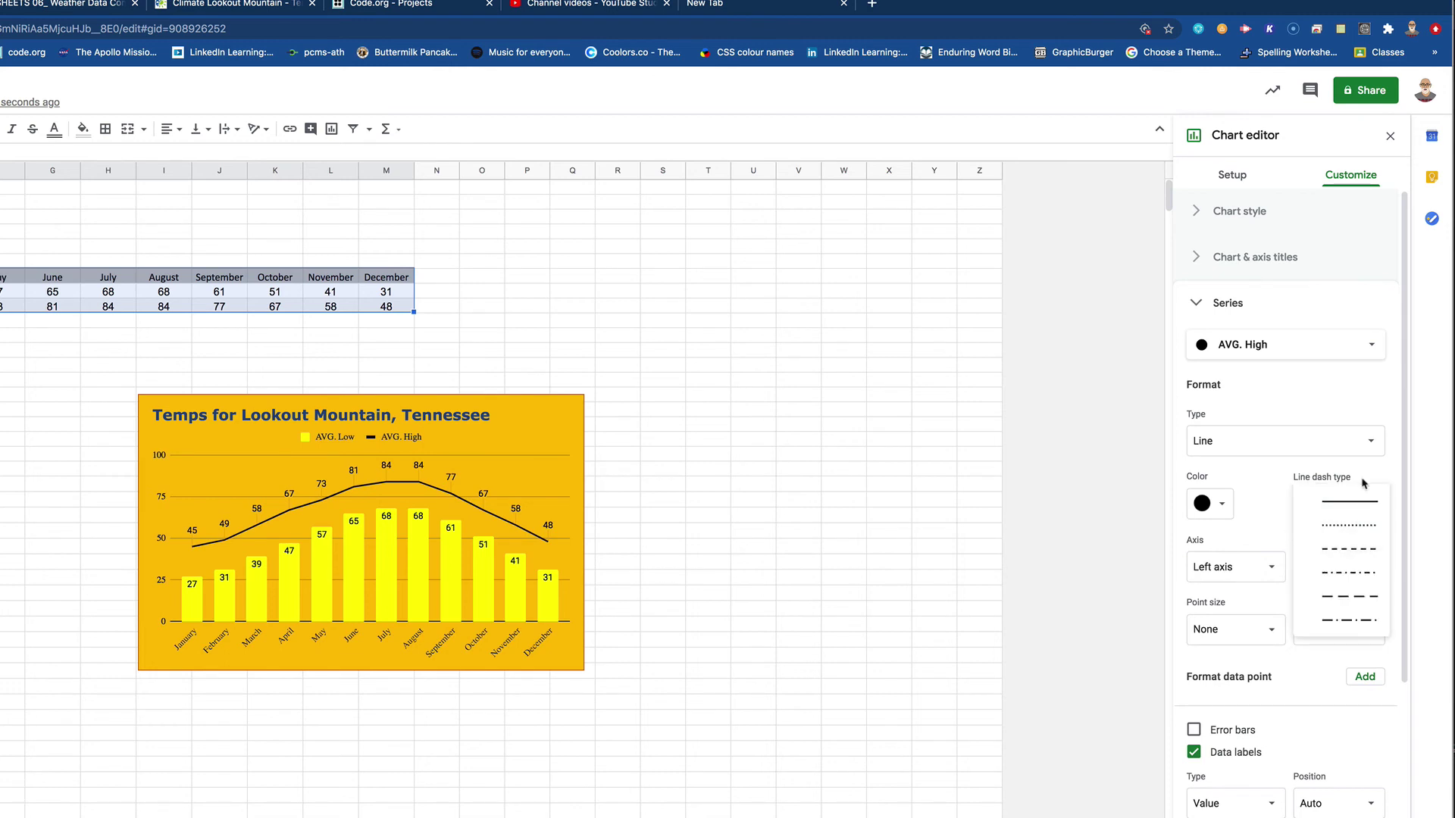
click(1350, 506)
click(1364, 568)
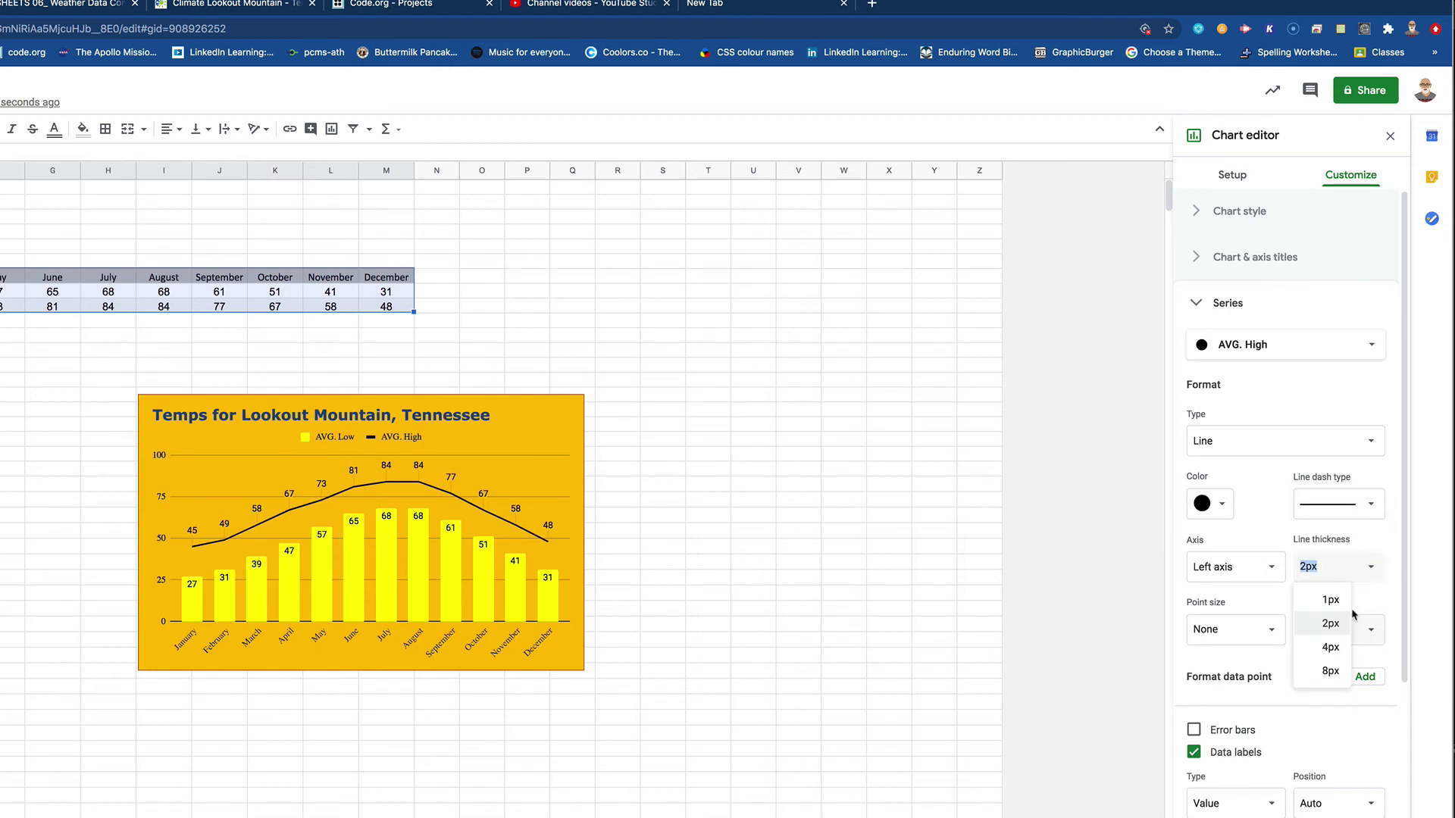
click(1332, 644)
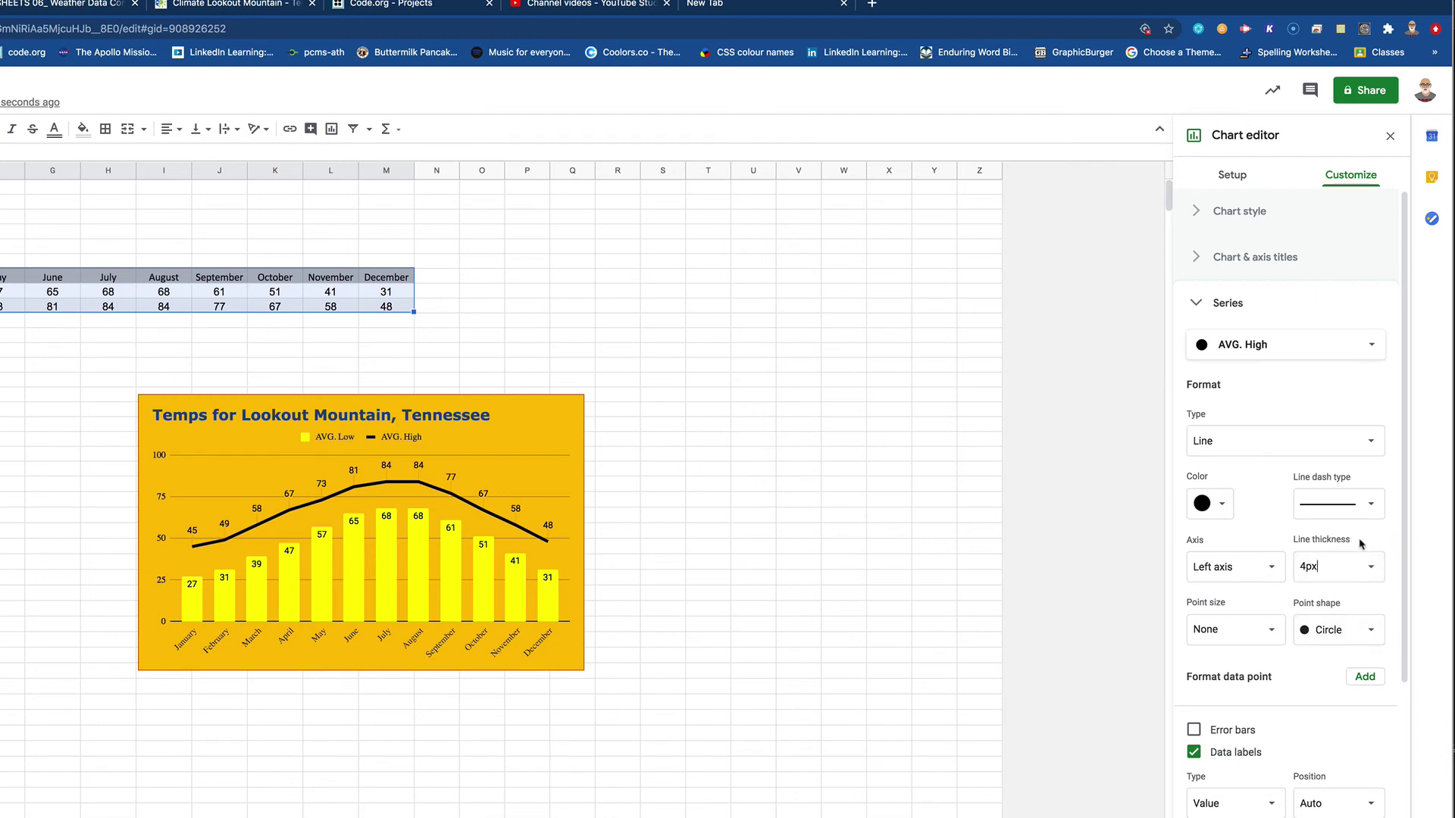
click(1344, 629)
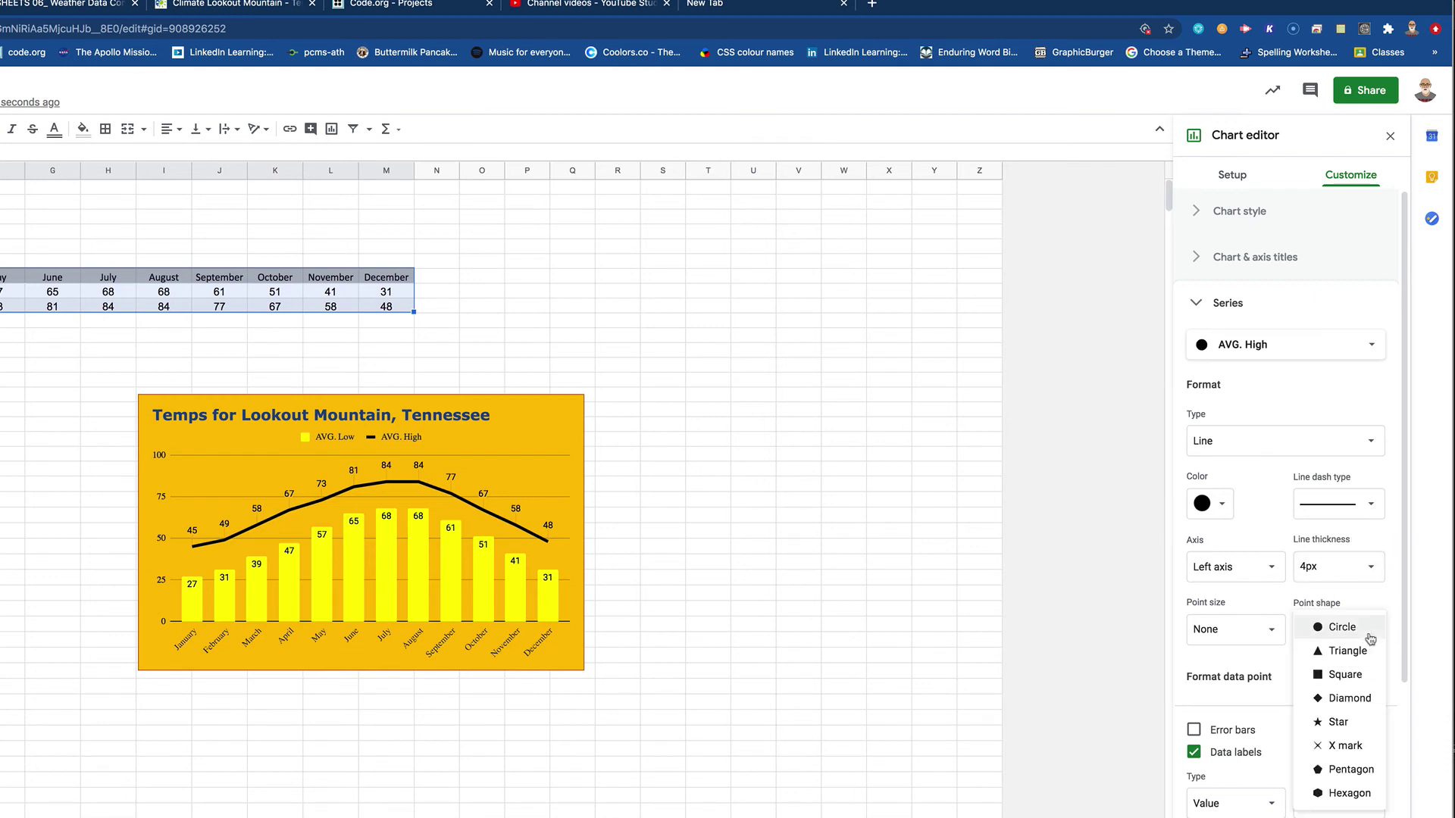
click(1338, 722)
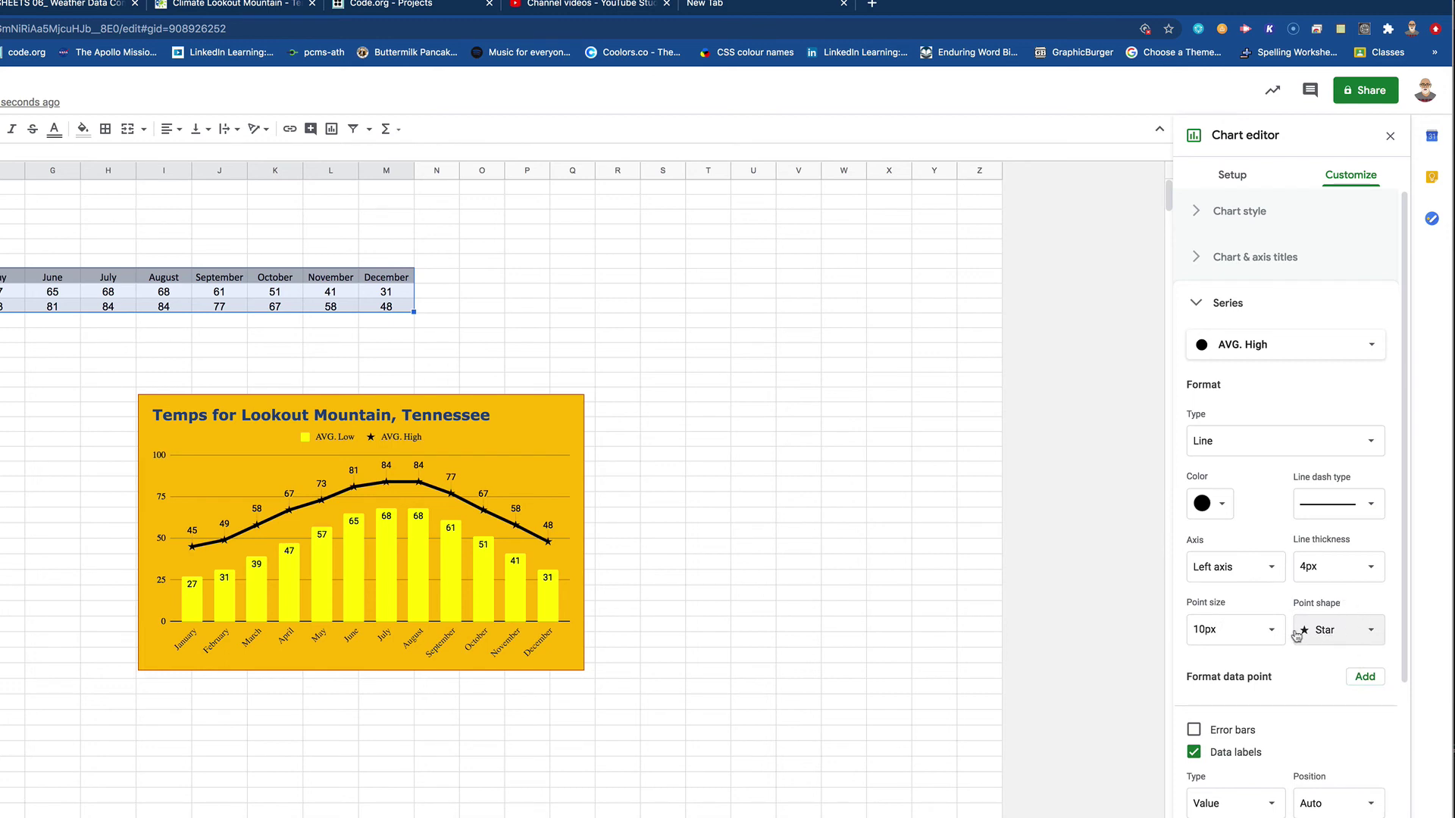
click(1271, 641)
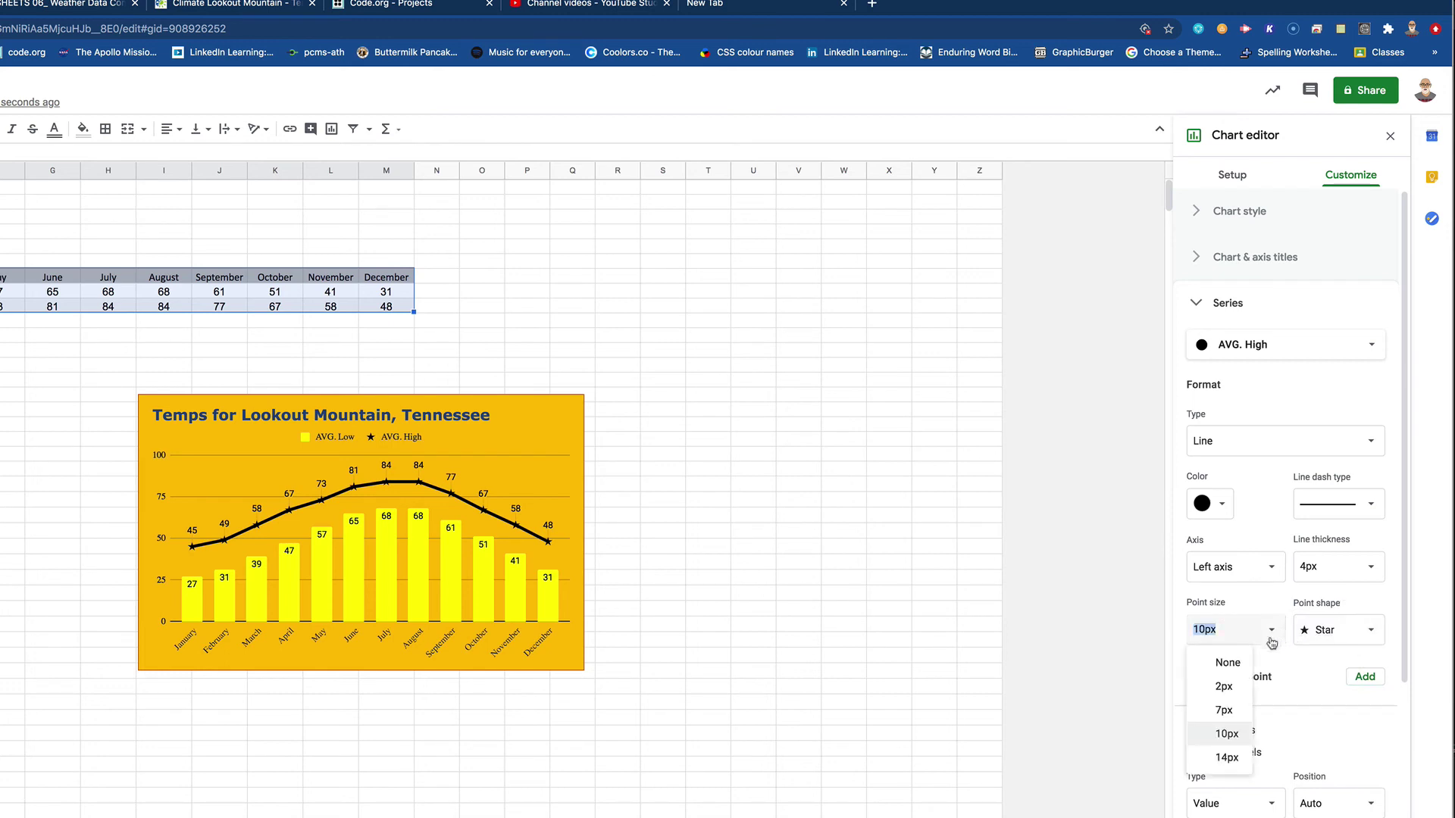
click(1226, 757)
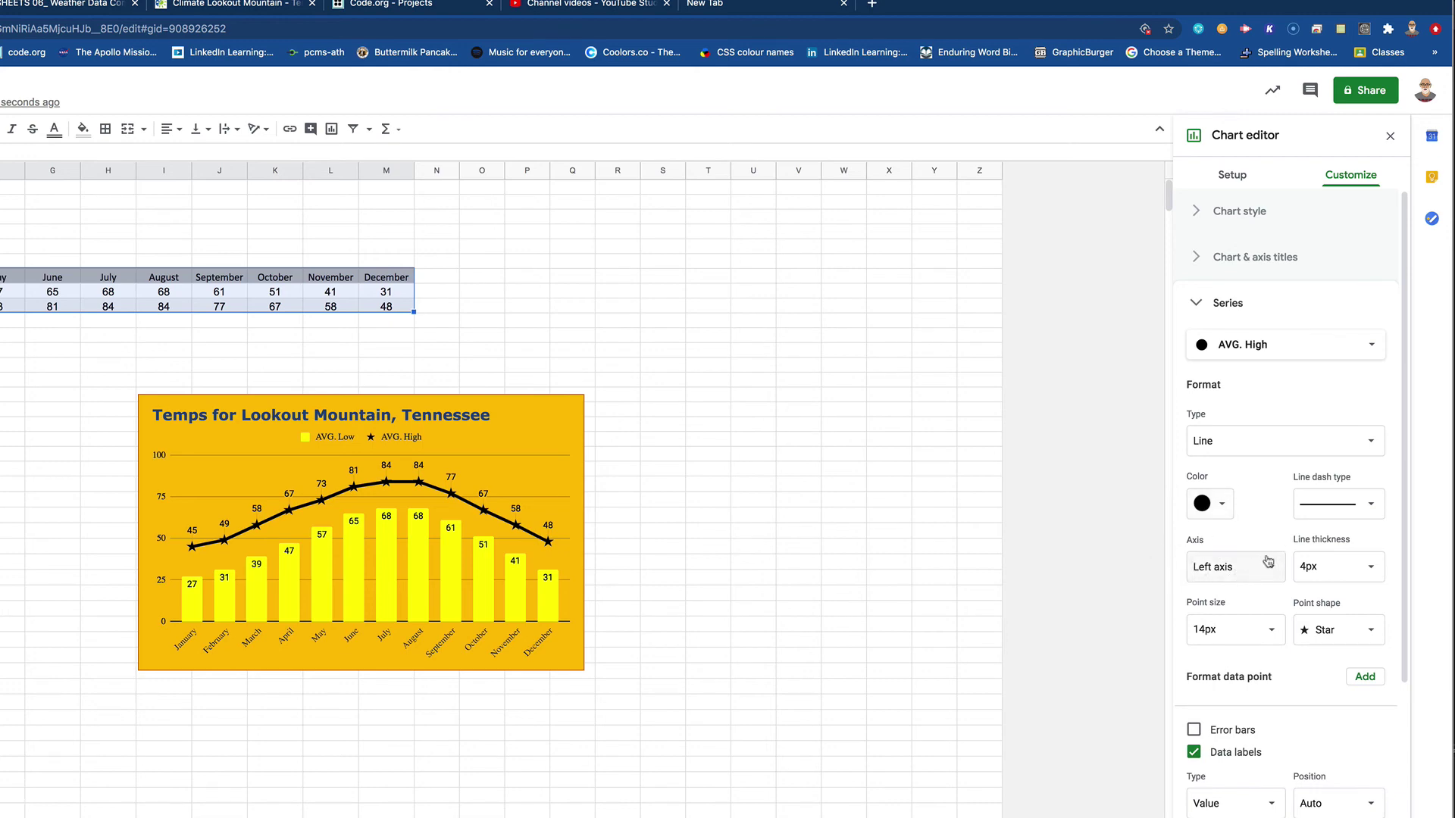
Review the guide's Avg. High and final colour steps, then return to the spreadsheet
click(74, 6)
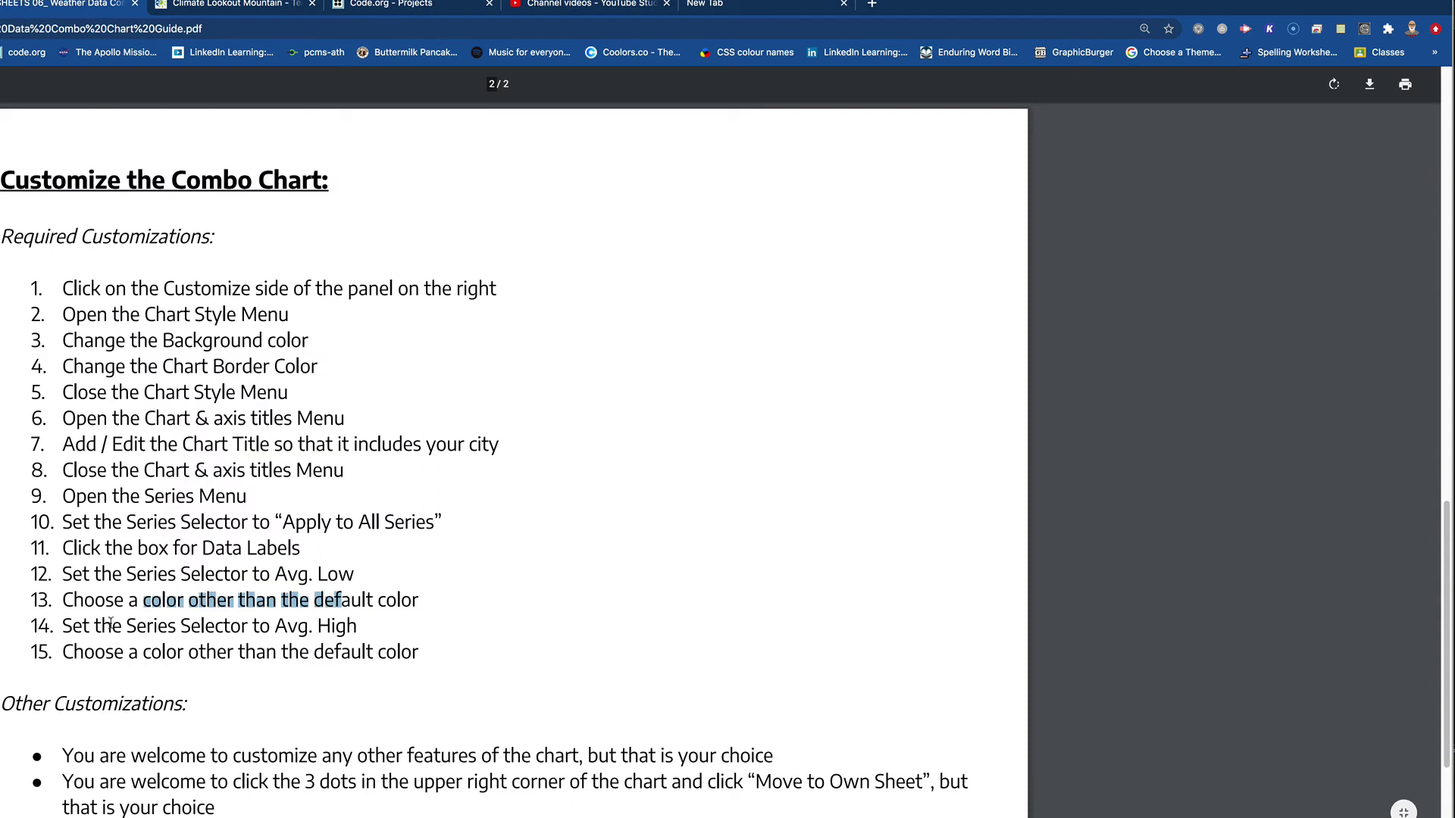
drag(110, 623, 355, 631)
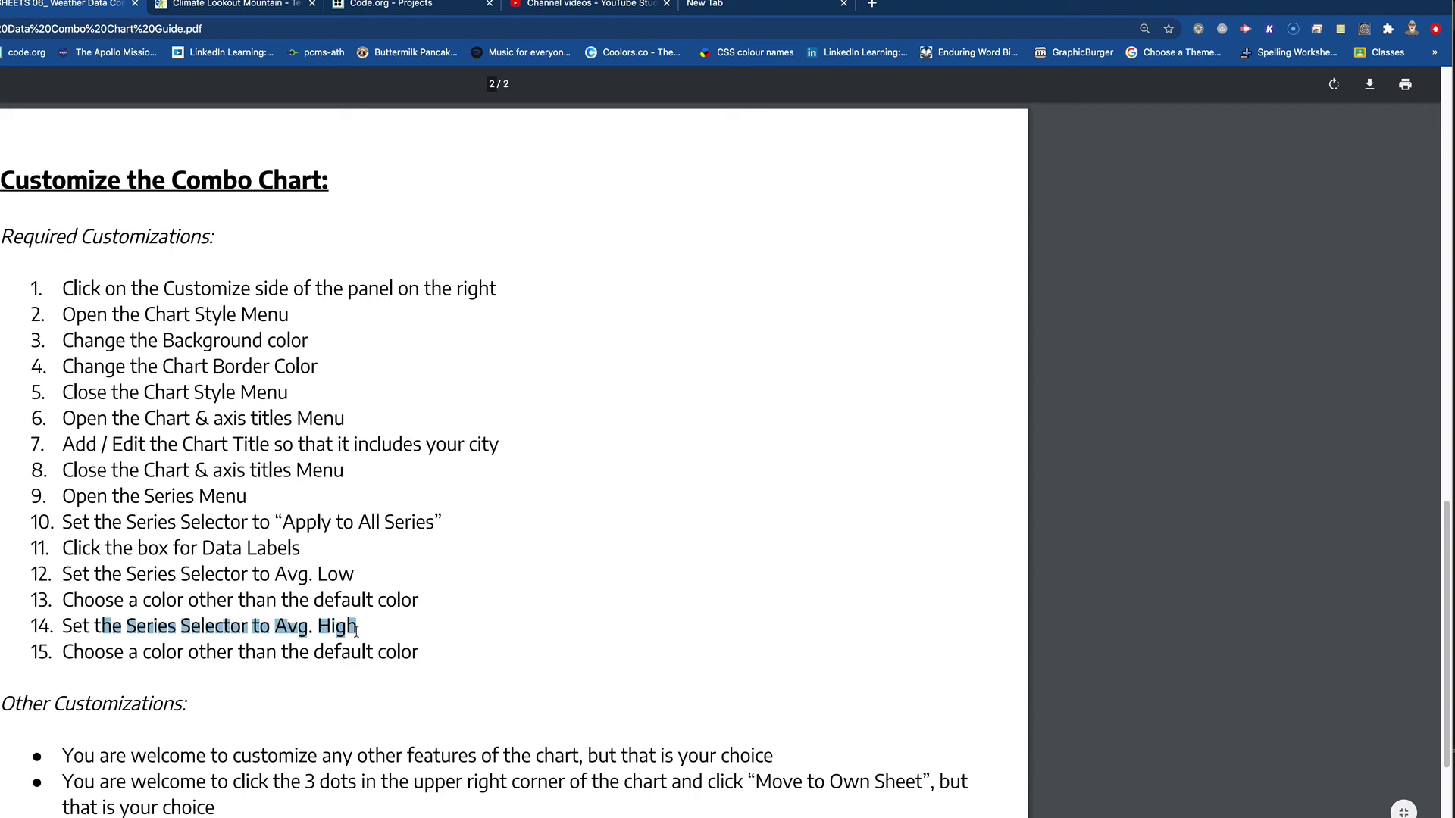
drag(166, 653, 346, 650)
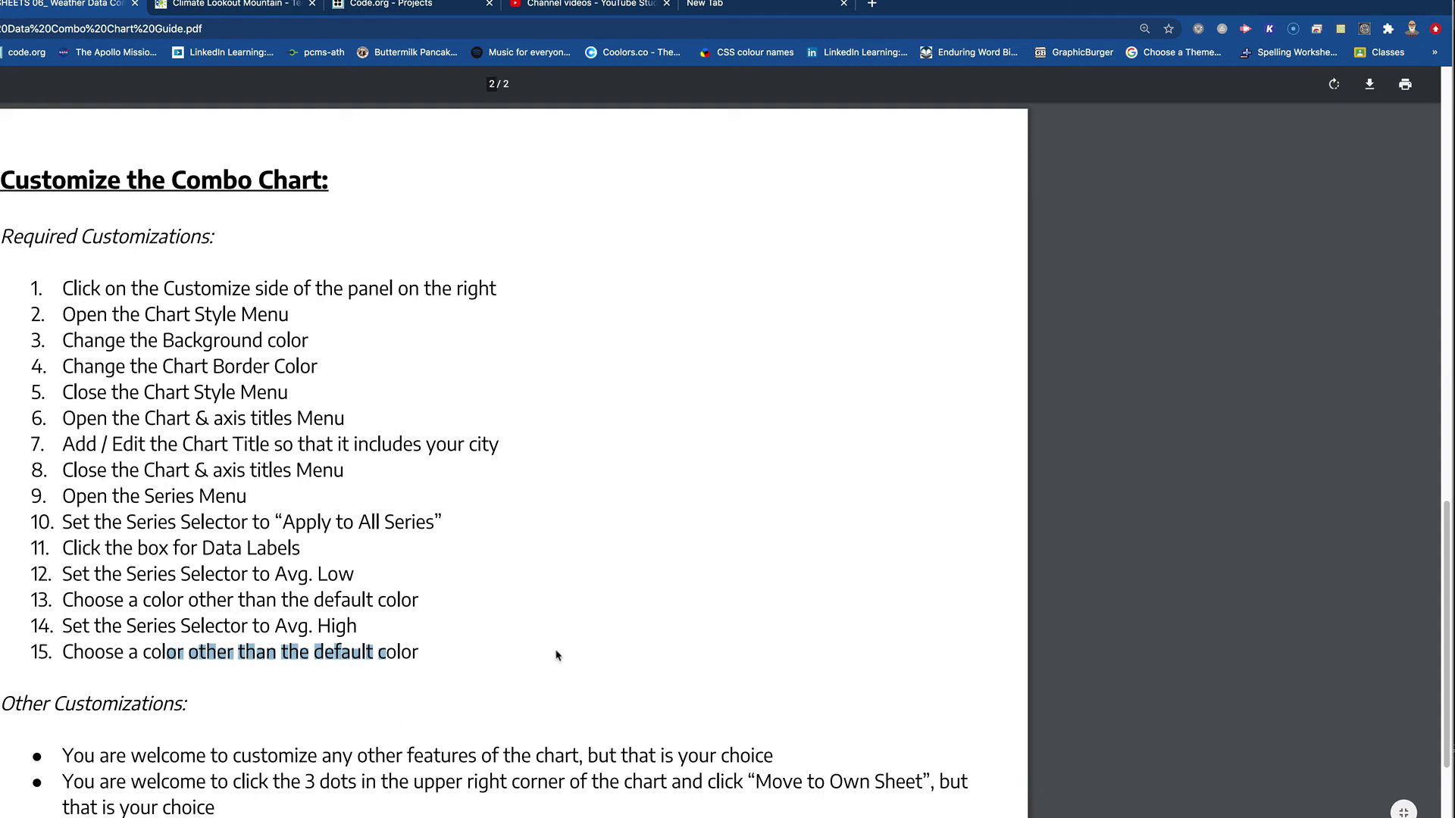
key(super+1)
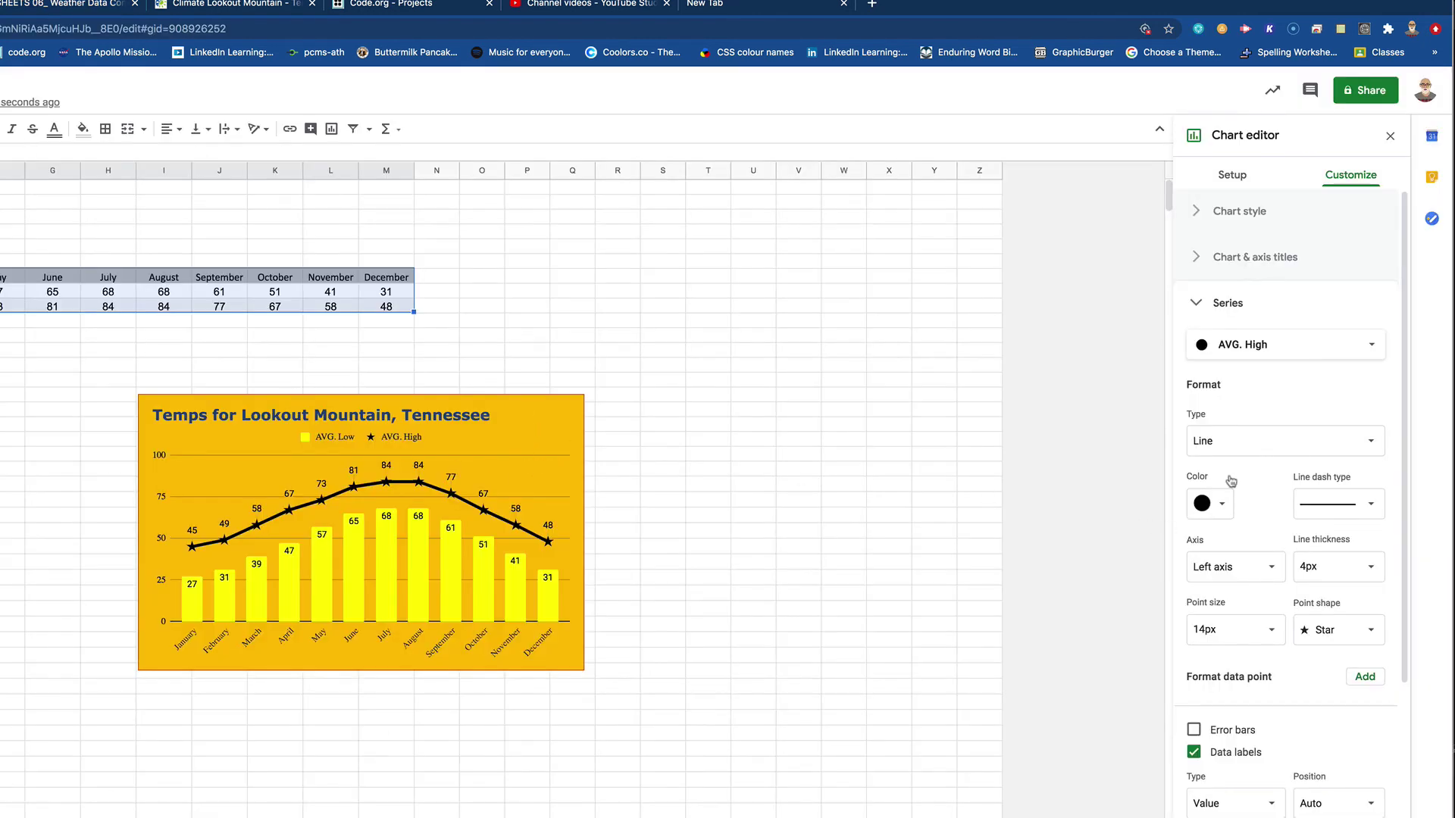
Under Gridlines and ticks, enable vertical-axis minor gridlines with a minor count of 2
click(1199, 305)
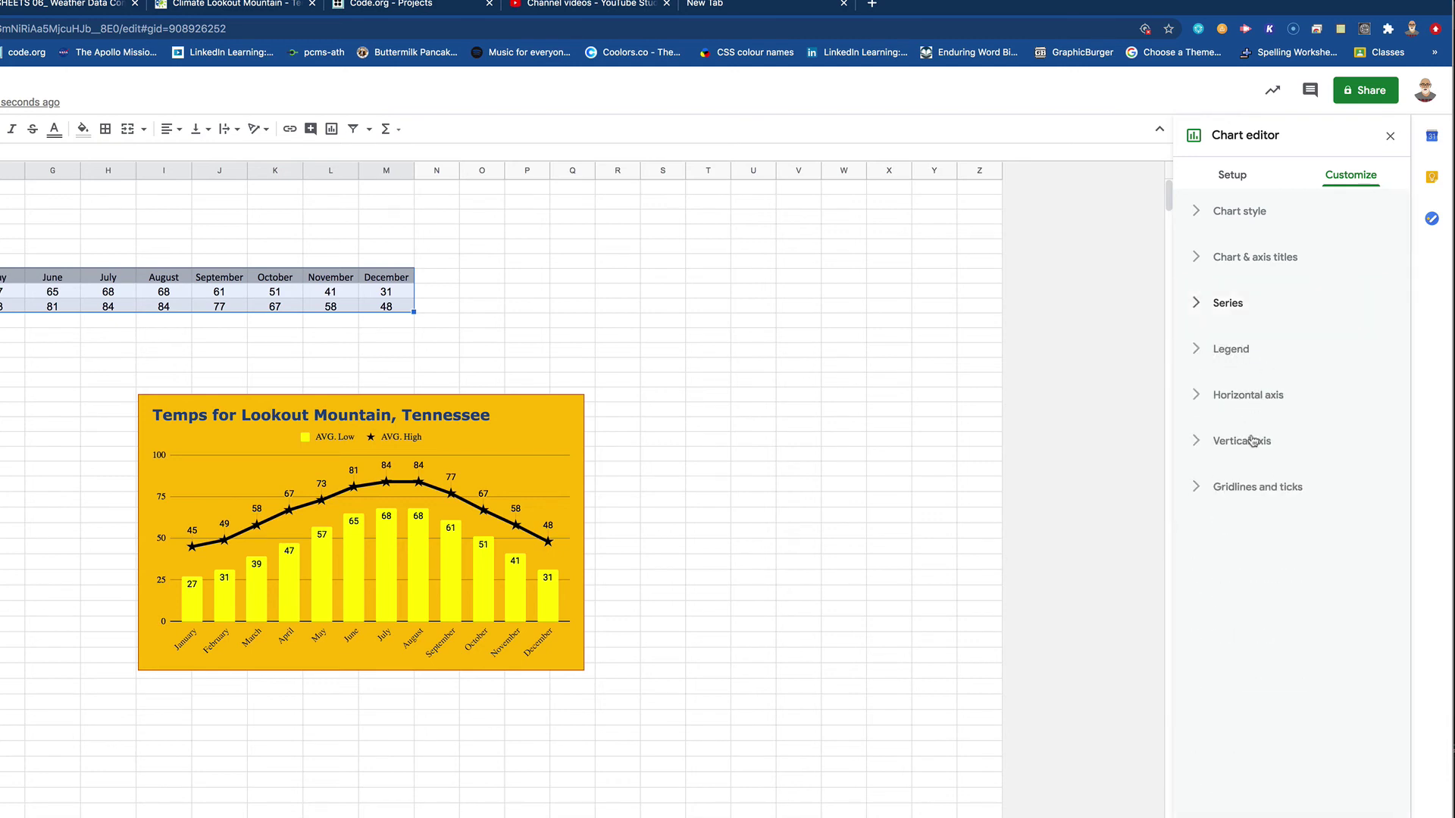
click(1194, 488)
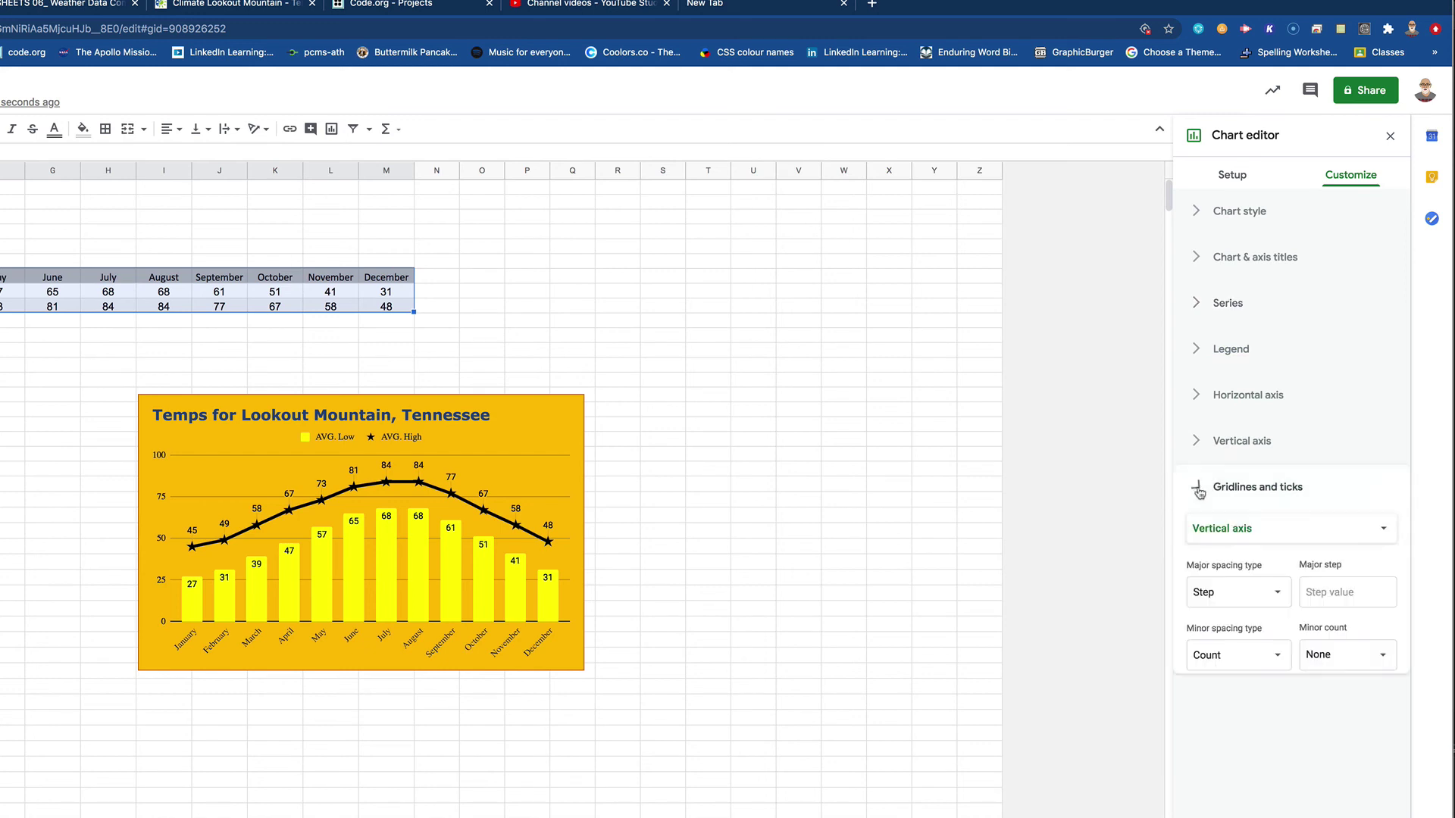
click(1278, 595)
click(1279, 597)
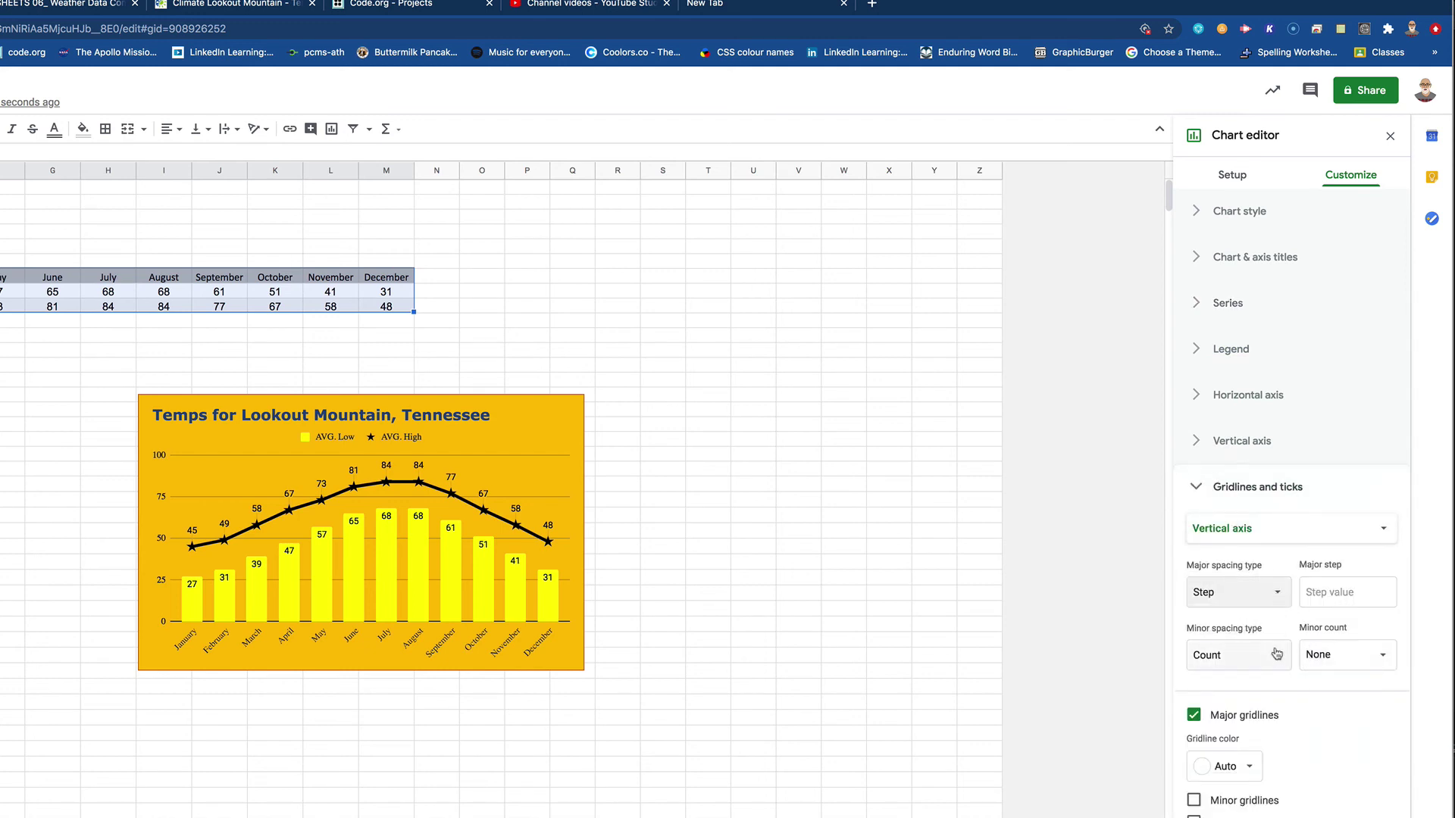
click(1288, 659)
click(1292, 661)
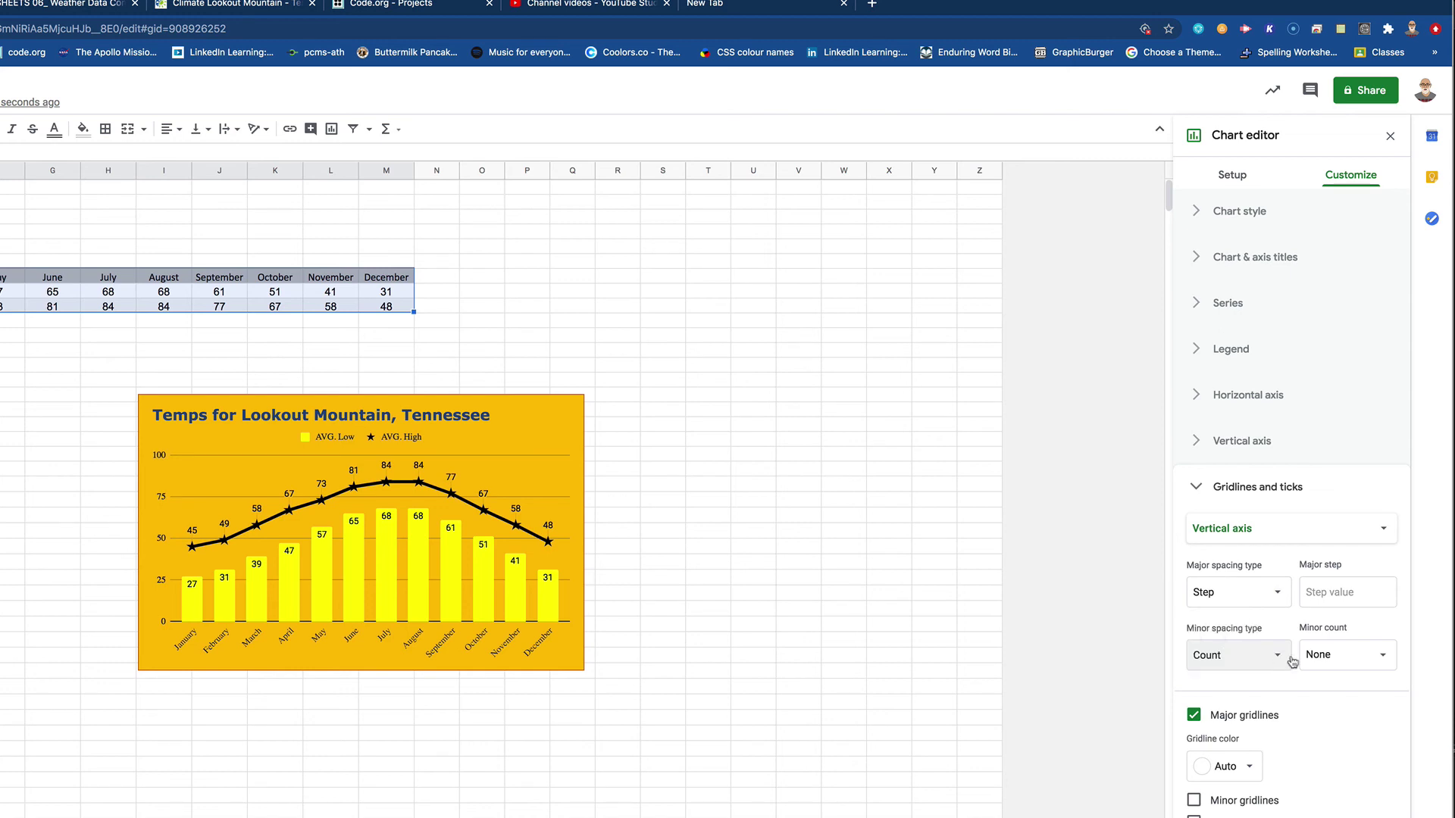
click(1379, 656)
click(1376, 658)
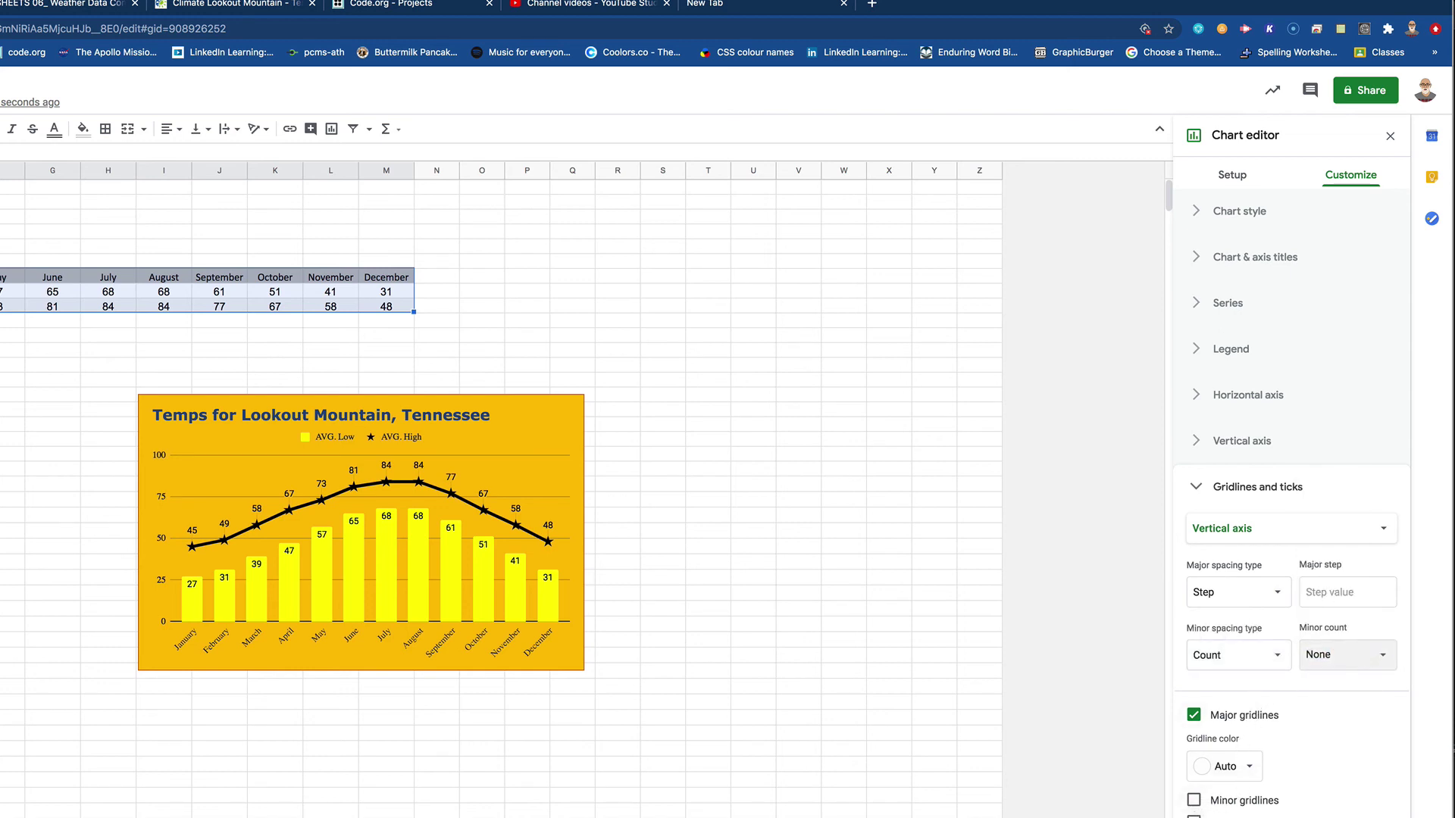
click(1194, 803)
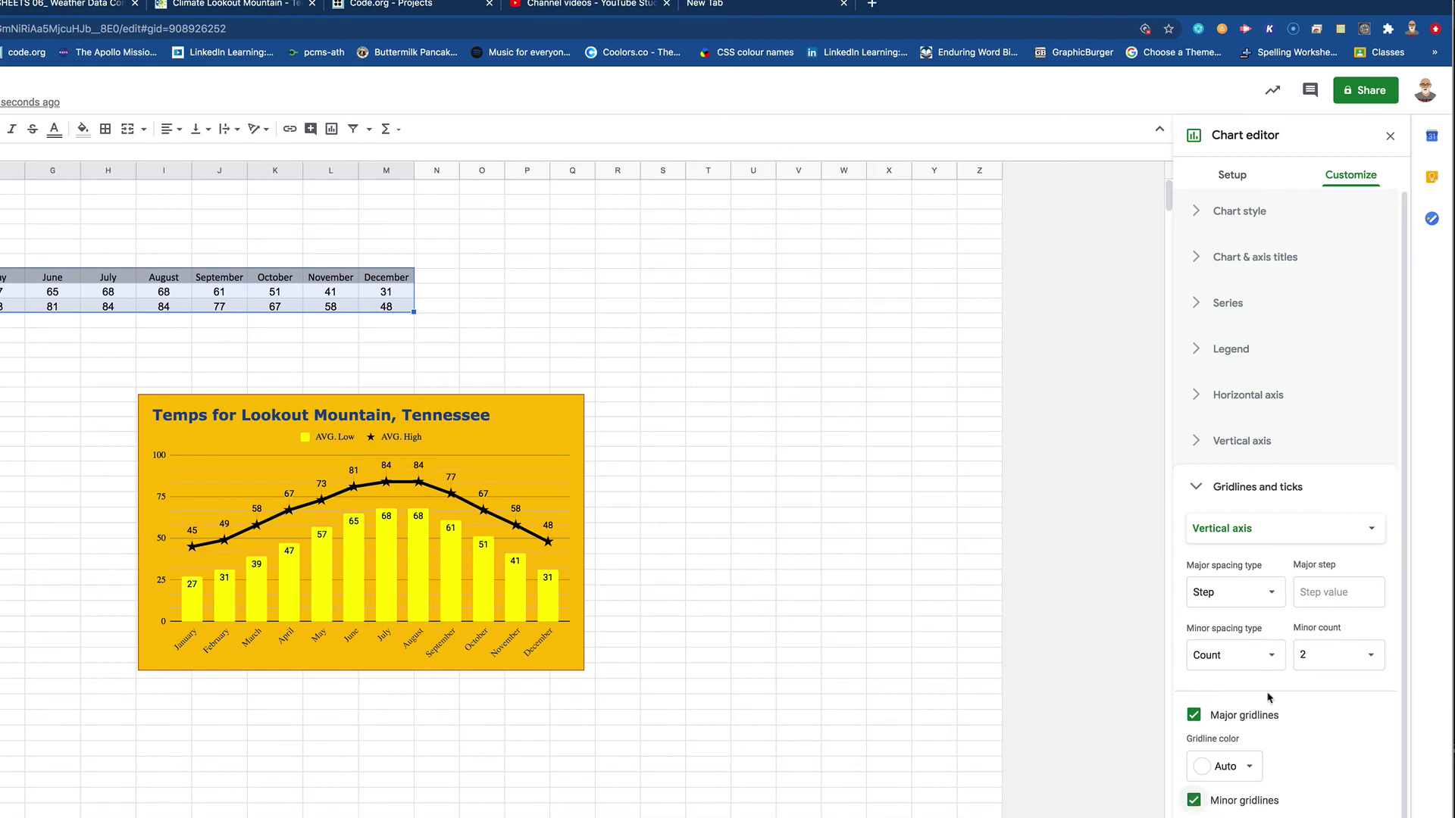
click(1197, 488)
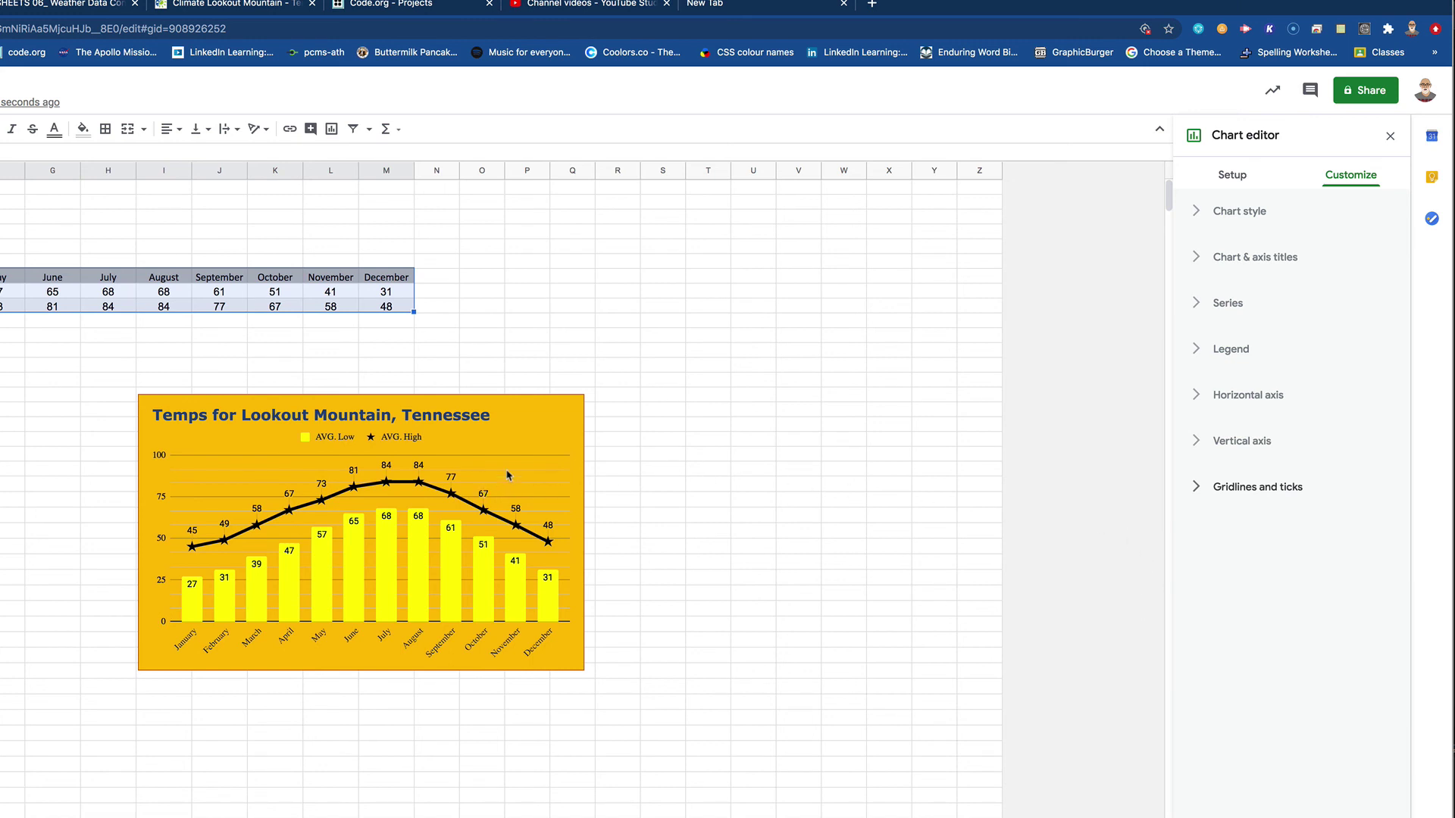
Drag the chart into place just beneath the Lookout Mountain weather table
click(531, 484)
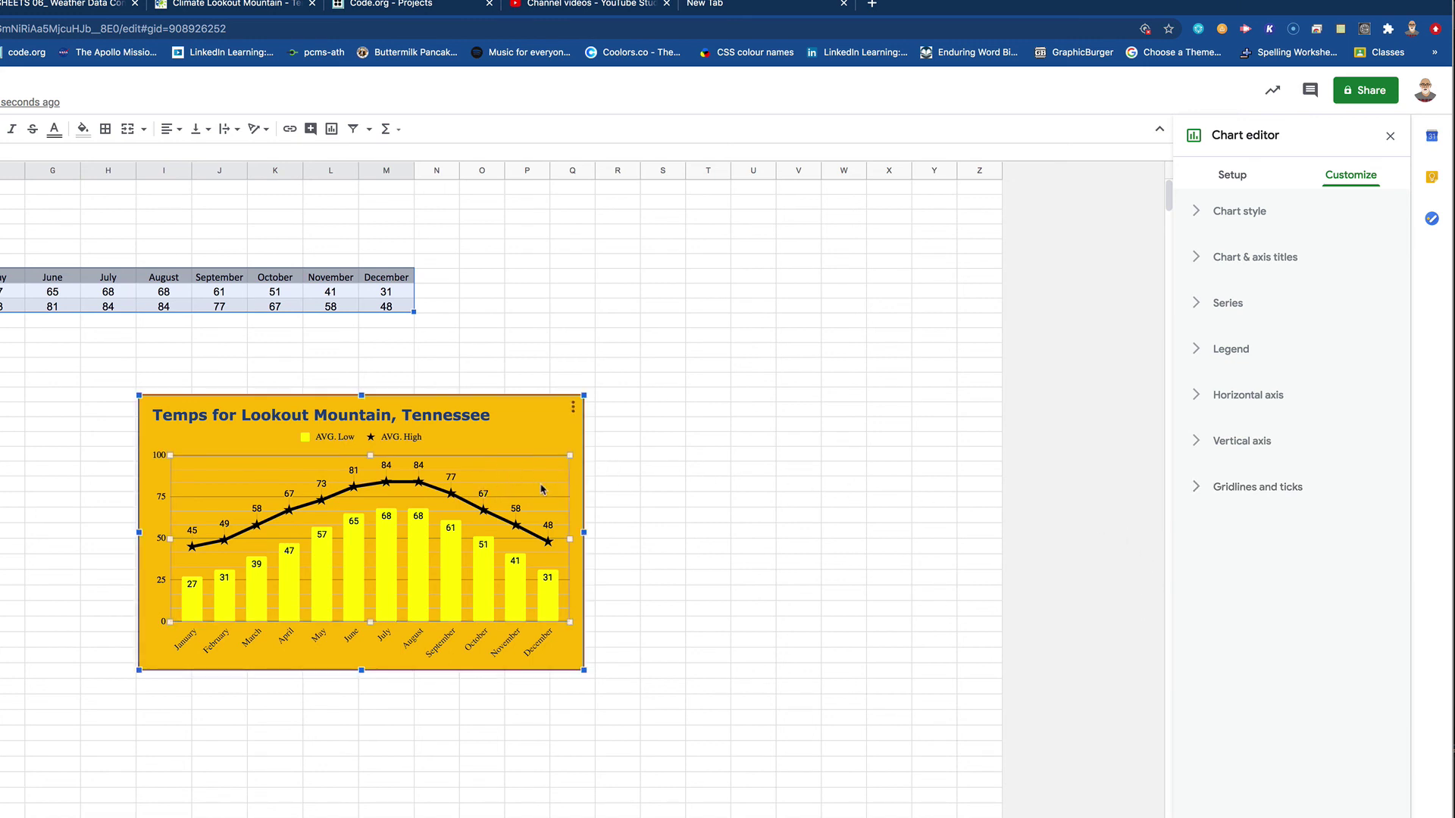
drag(557, 476, 481, 424)
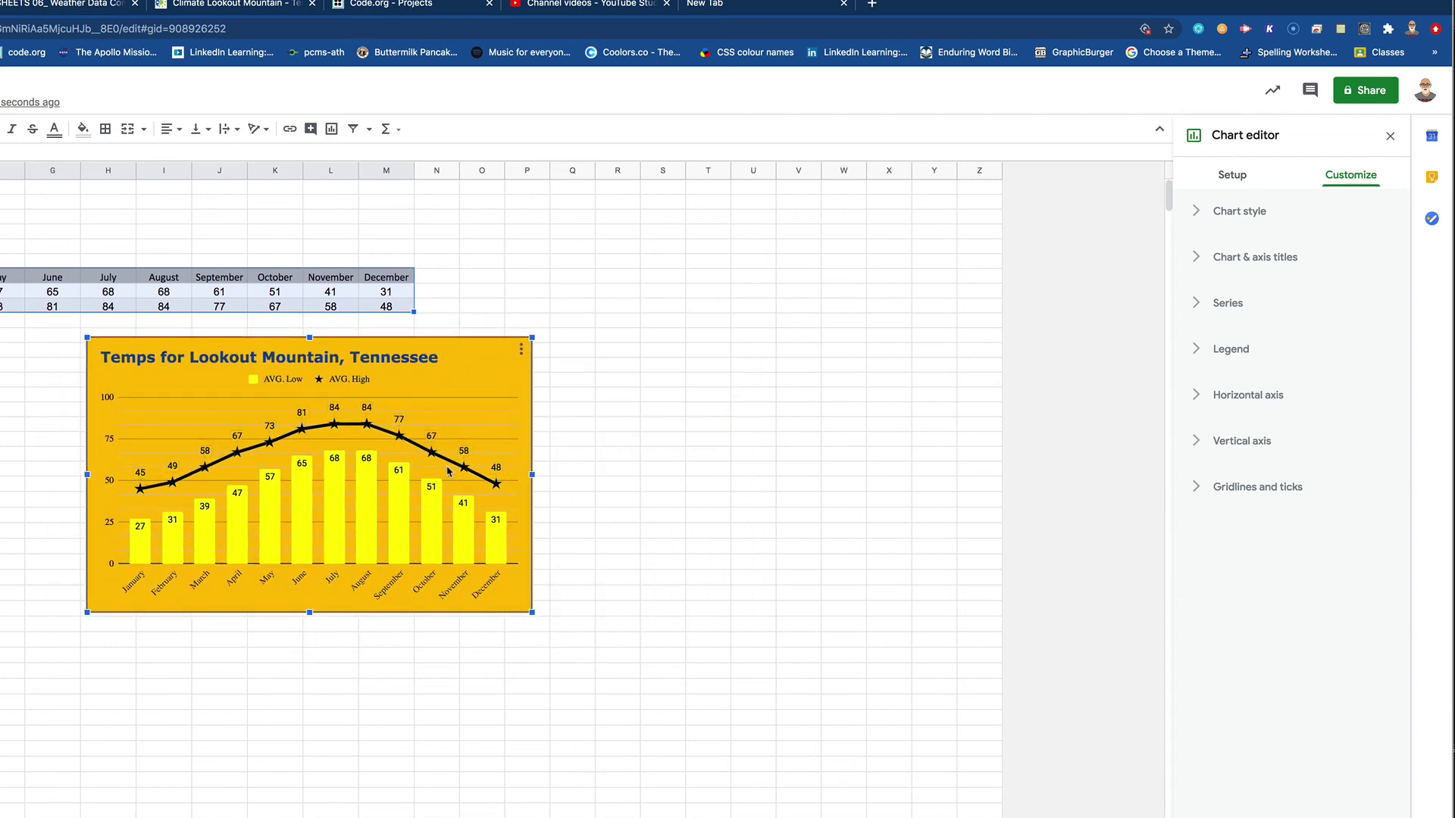
scroll(484, 380, right, 5)
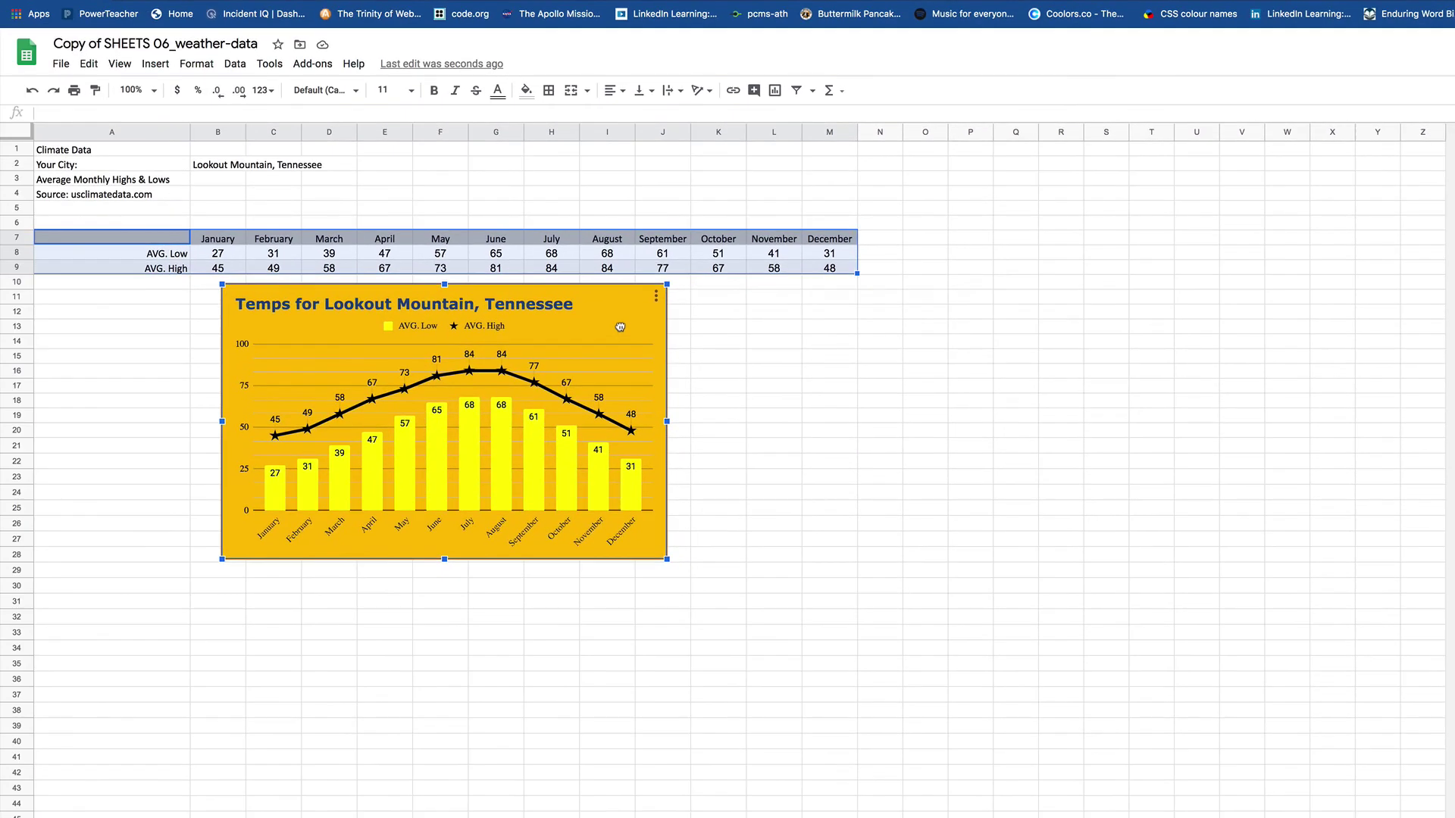
mouse_move(620, 326)
mouse_down()
mouse_move(1288, 326)
mouse_move(1289, 203)
mouse_move(891, 394)
mouse_move(587, 328)
mouse_move(608, 349)
mouse_up()
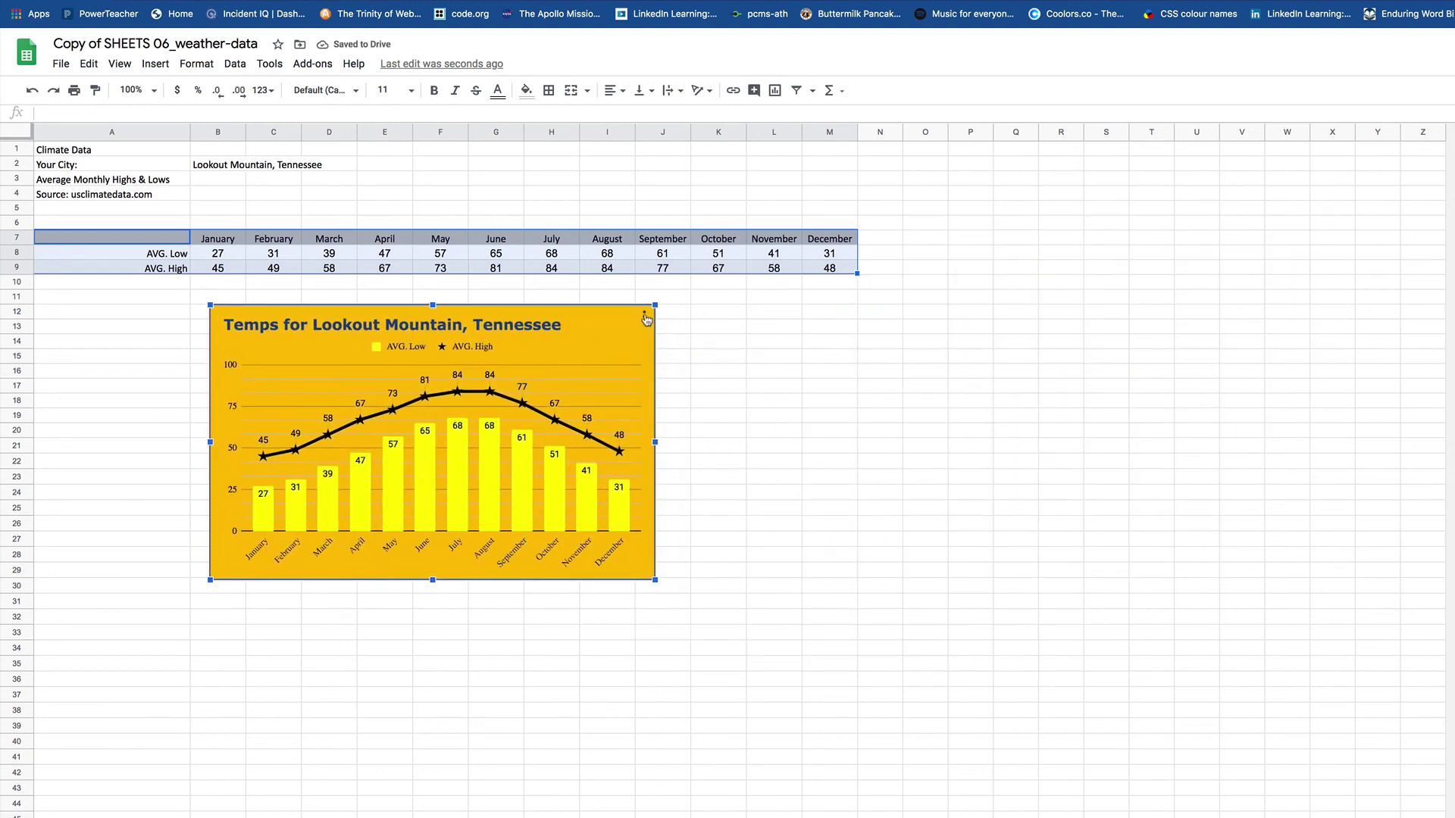
drag(599, 350, 636, 370)
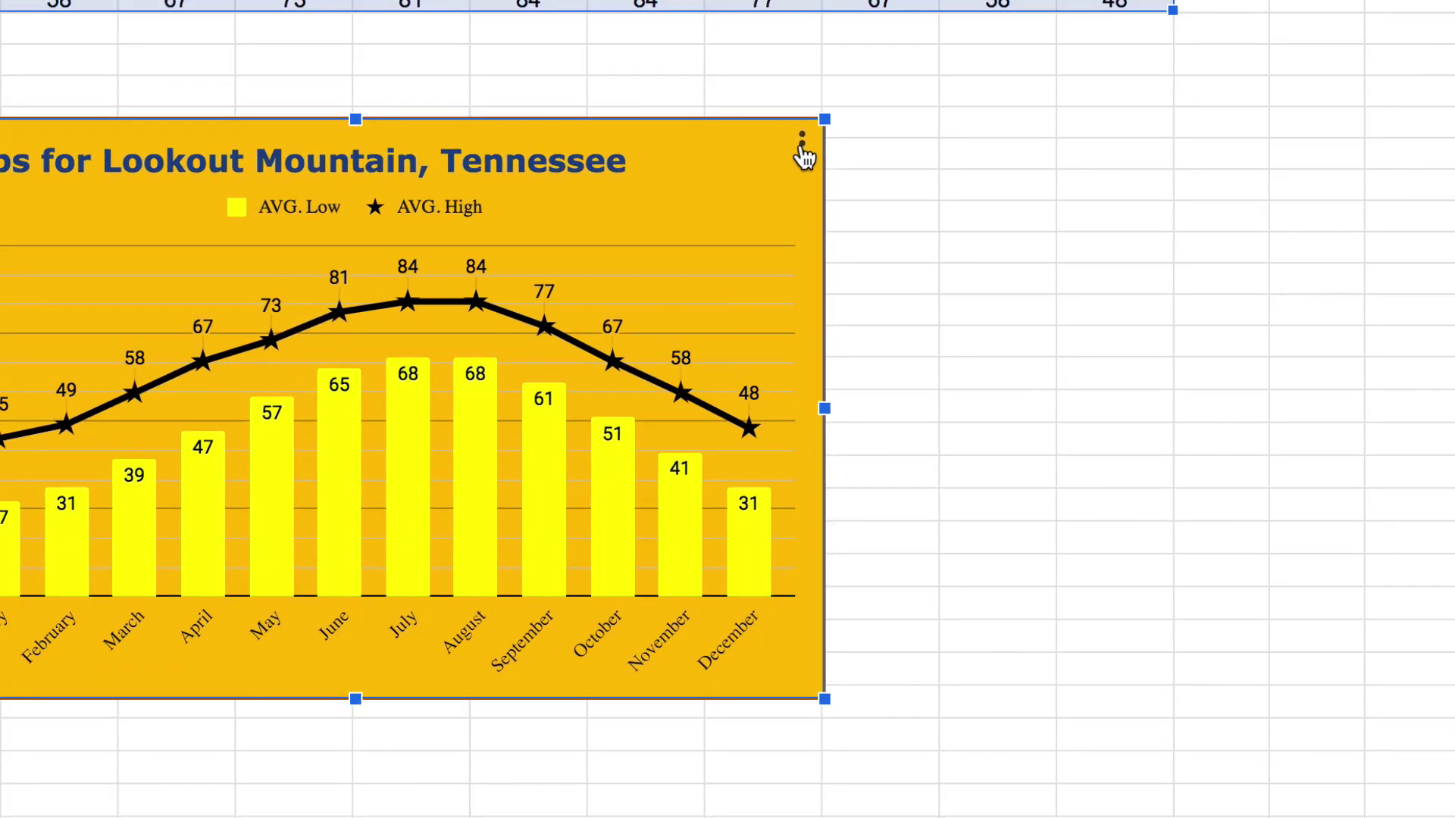
Move the chart to its own Chart1 sheet and compare it with Sheet1
click(778, 182)
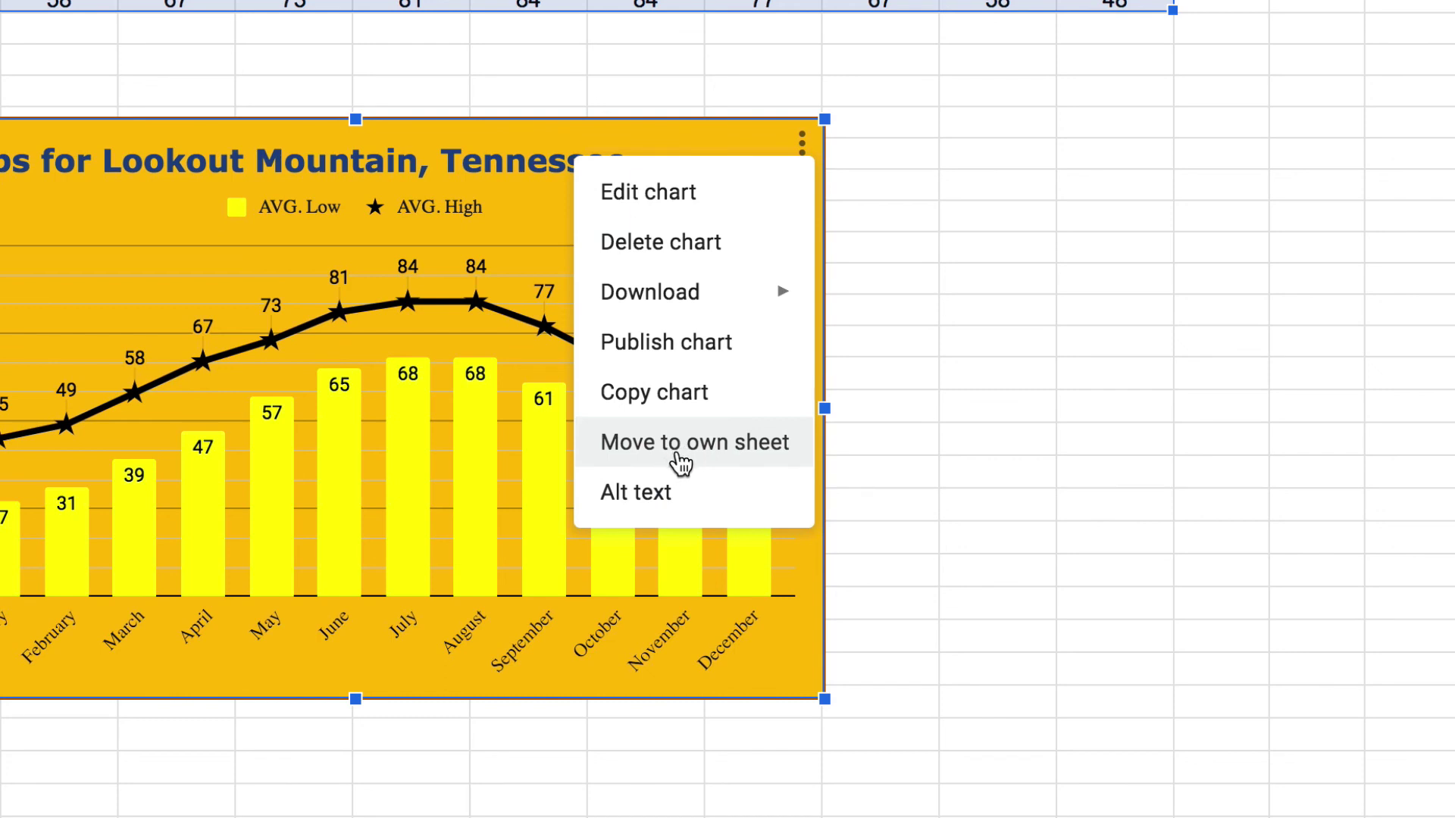
click(698, 457)
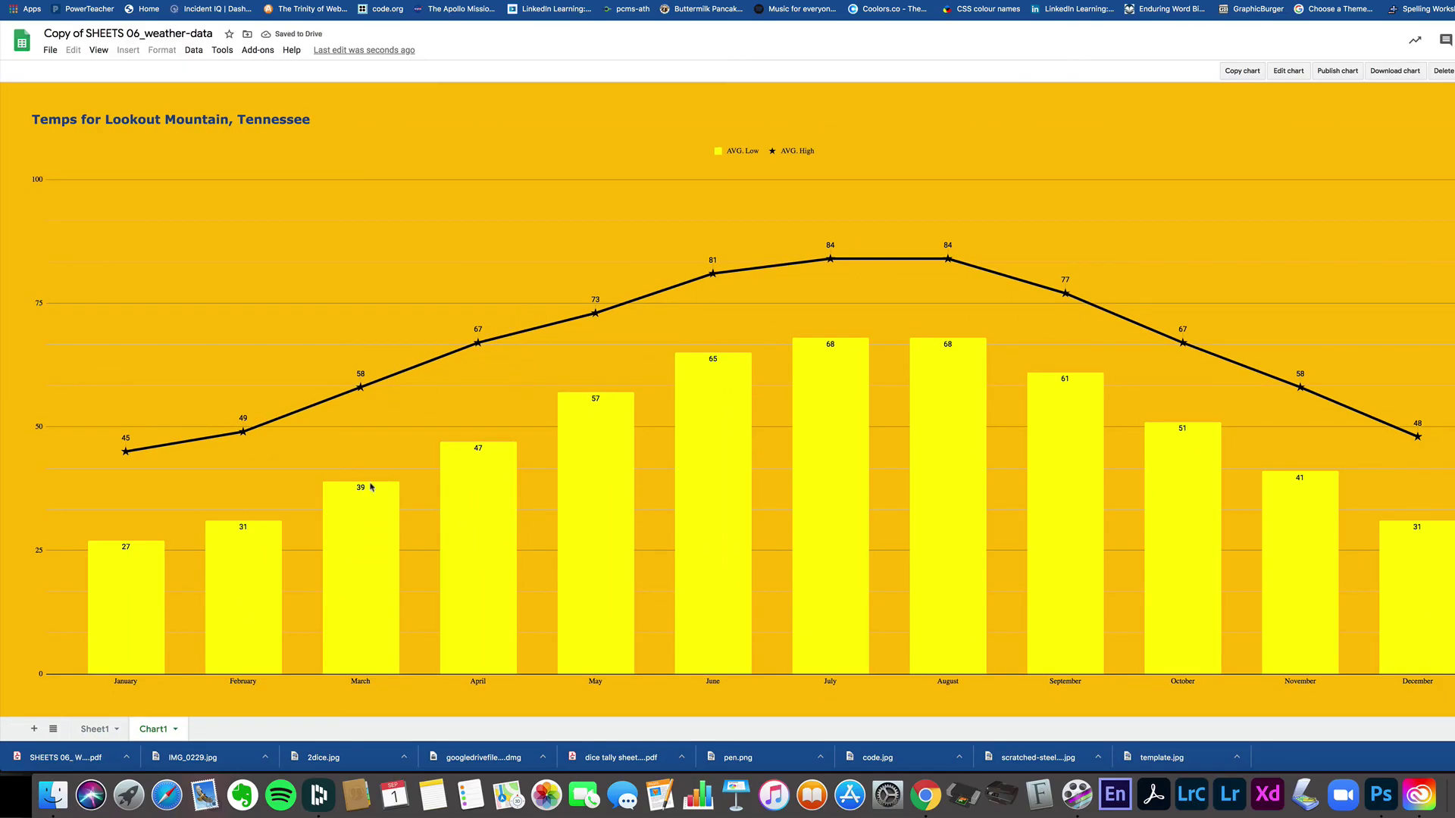
click(105, 731)
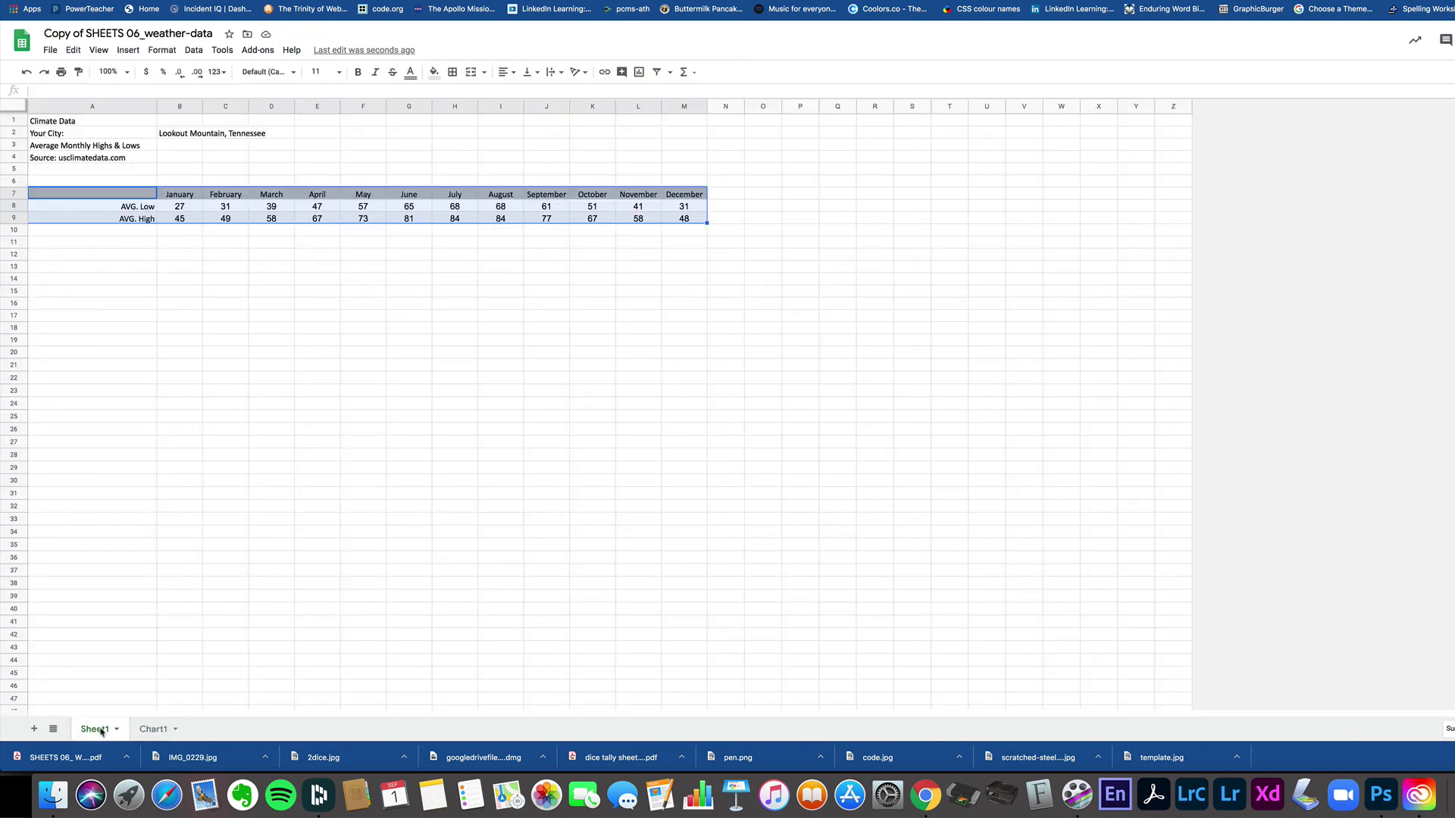
click(155, 730)
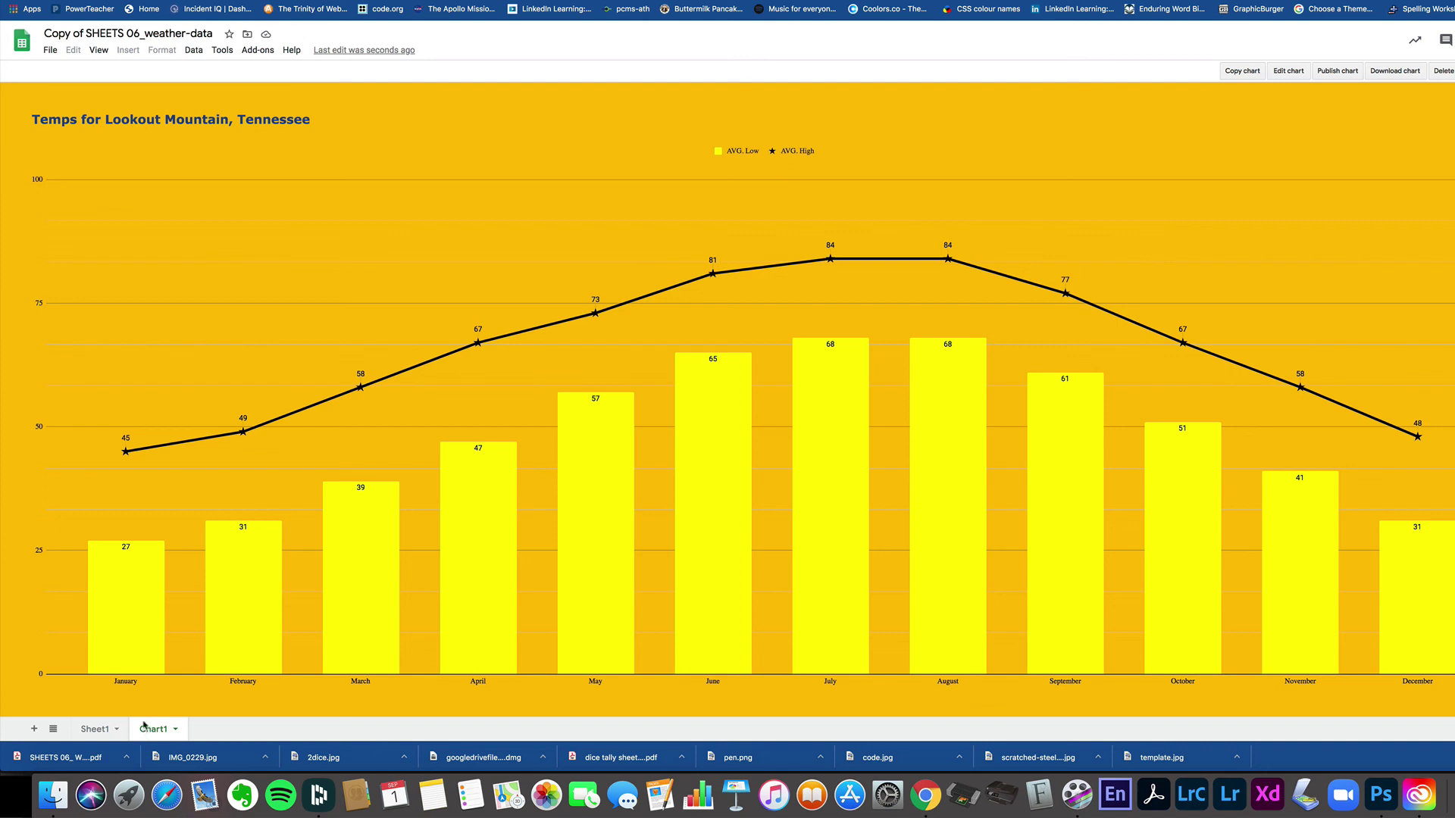
click(97, 730)
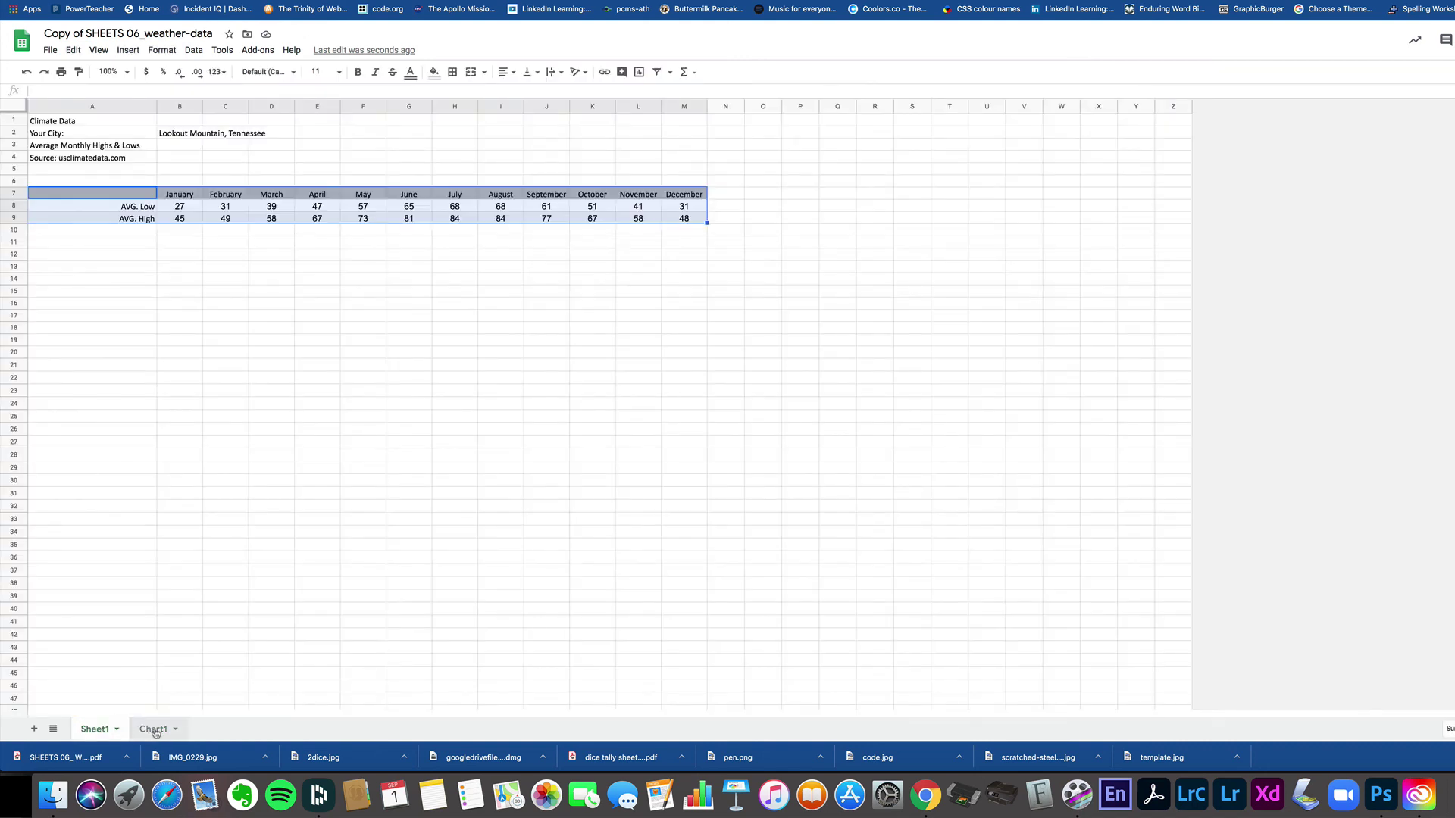
click(149, 735)
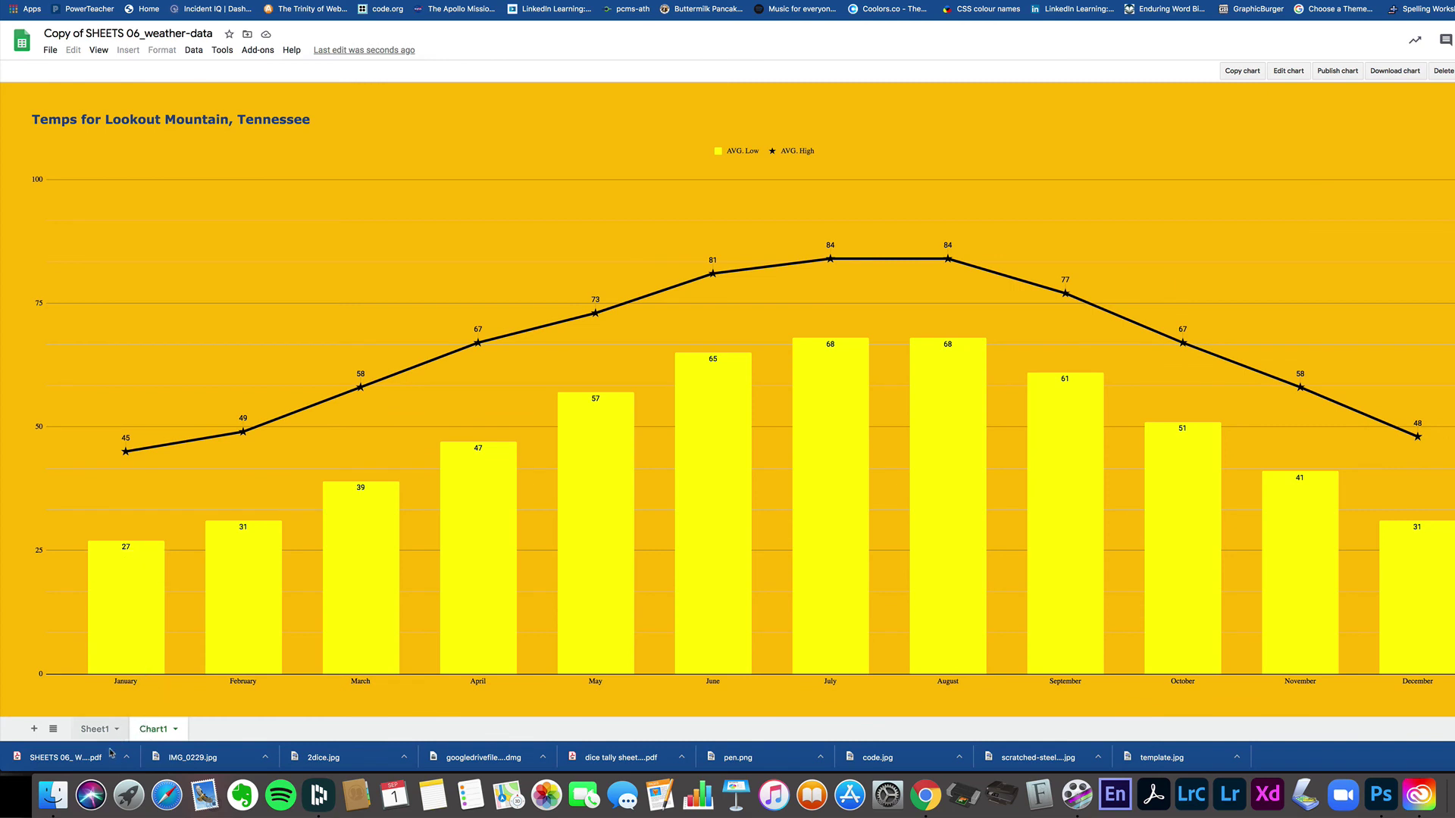
click(94, 729)
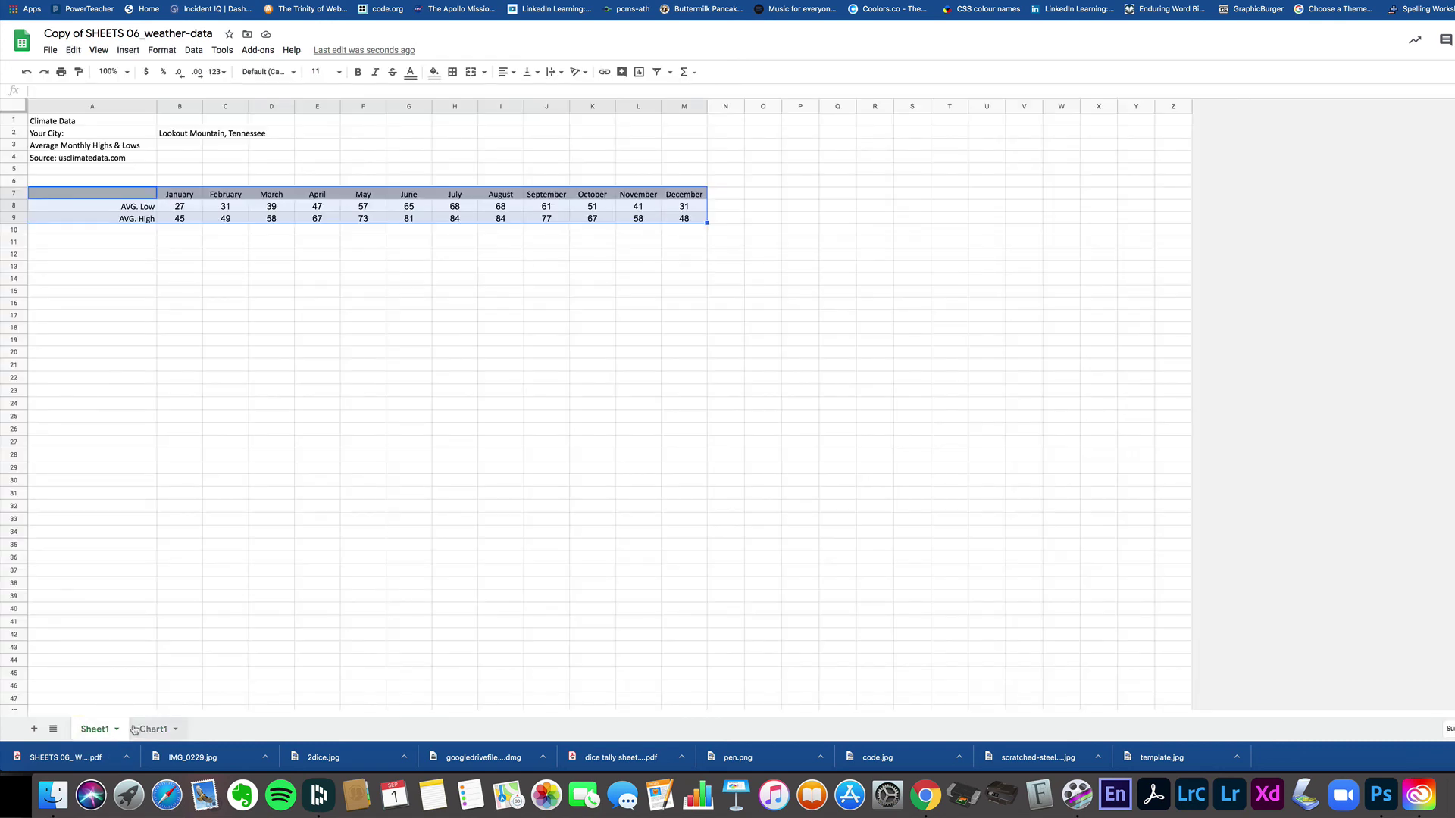
Undo Move to own sheet, set the chart under the table, then review the guide checklist
key(ctrl+z)
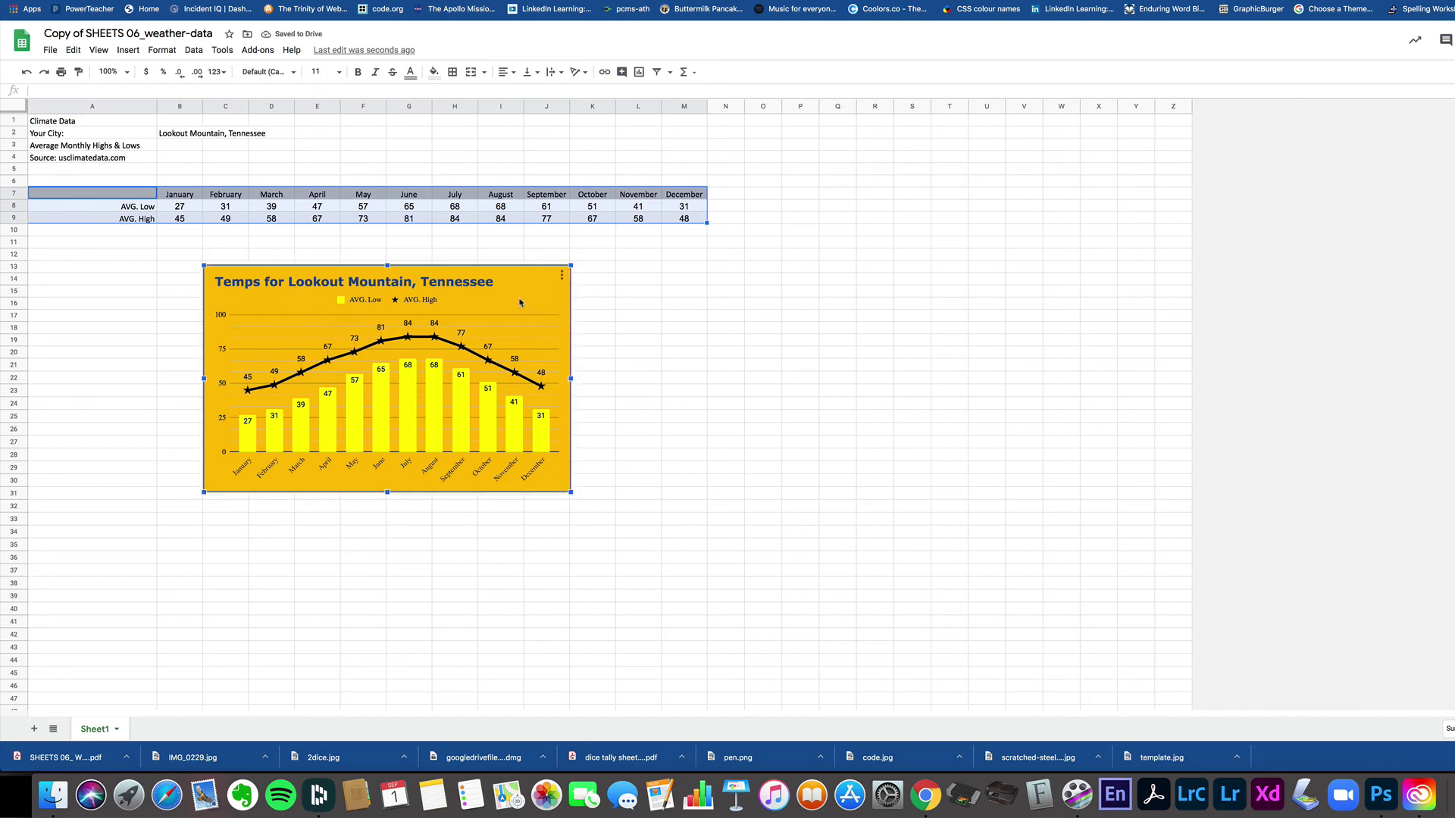
drag(515, 296, 660, 276)
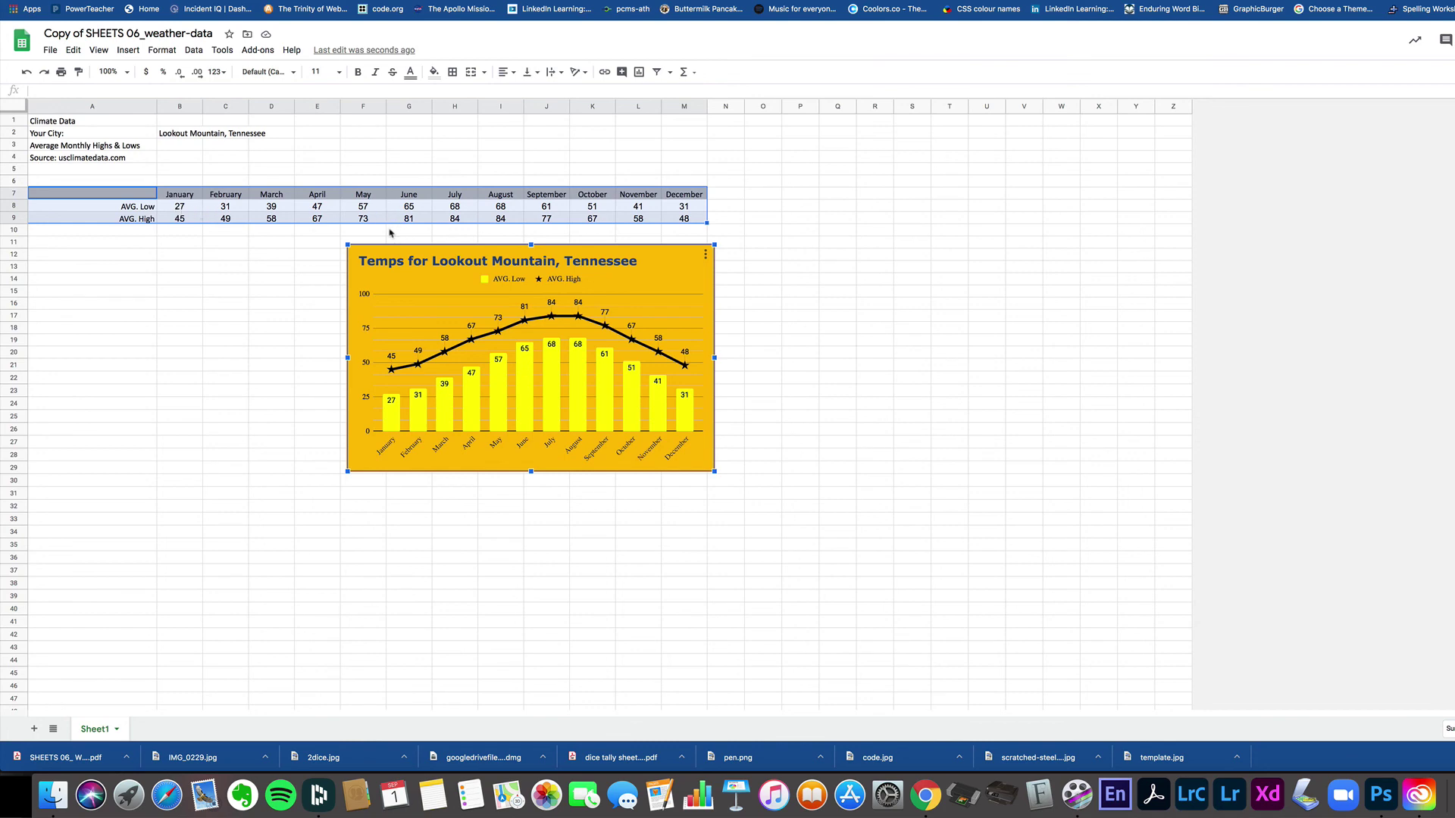
click(203, 134)
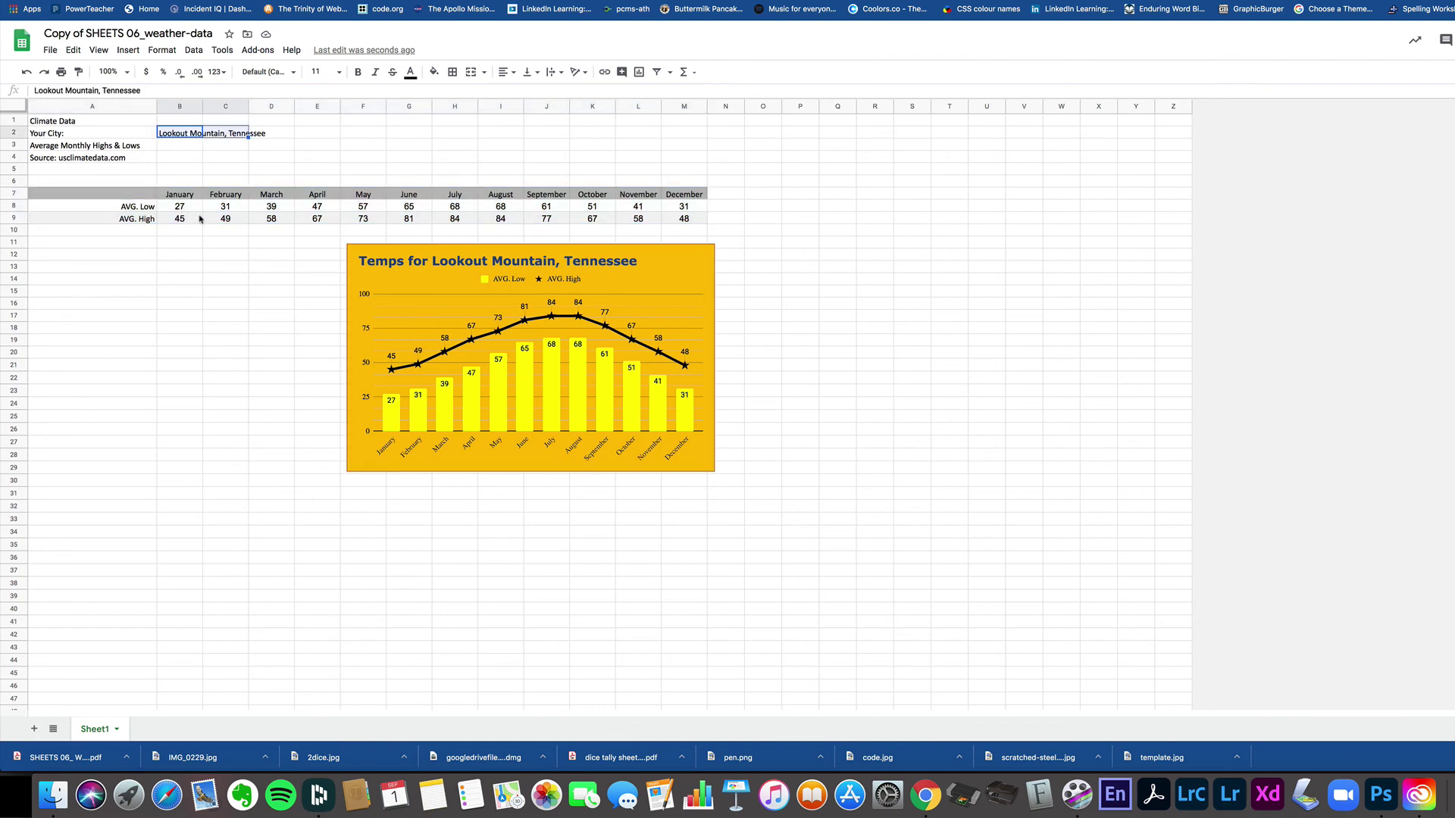
click(662, 285)
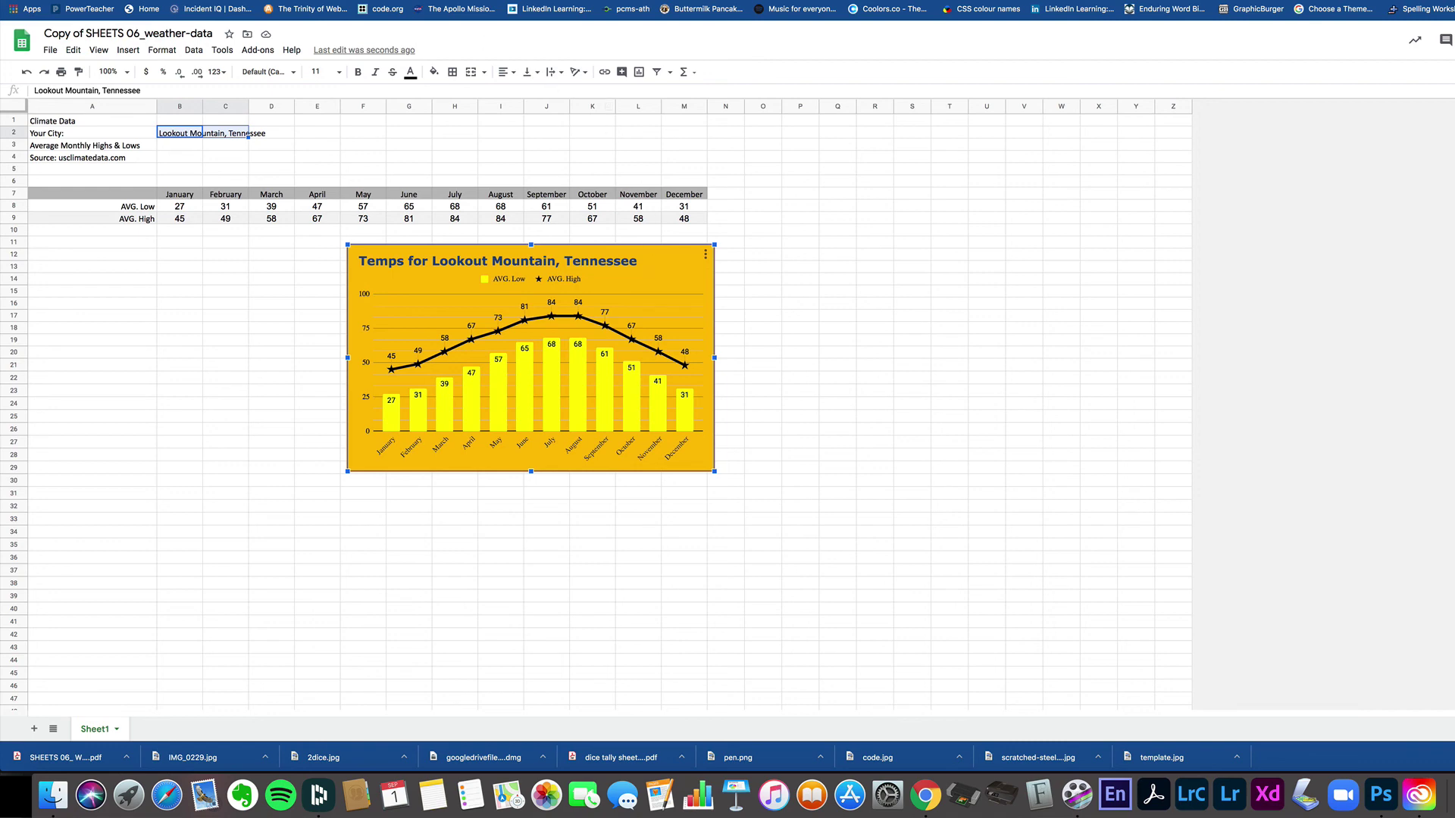
key(ctrl+Tab)
drag(415, 201, 620, 462)
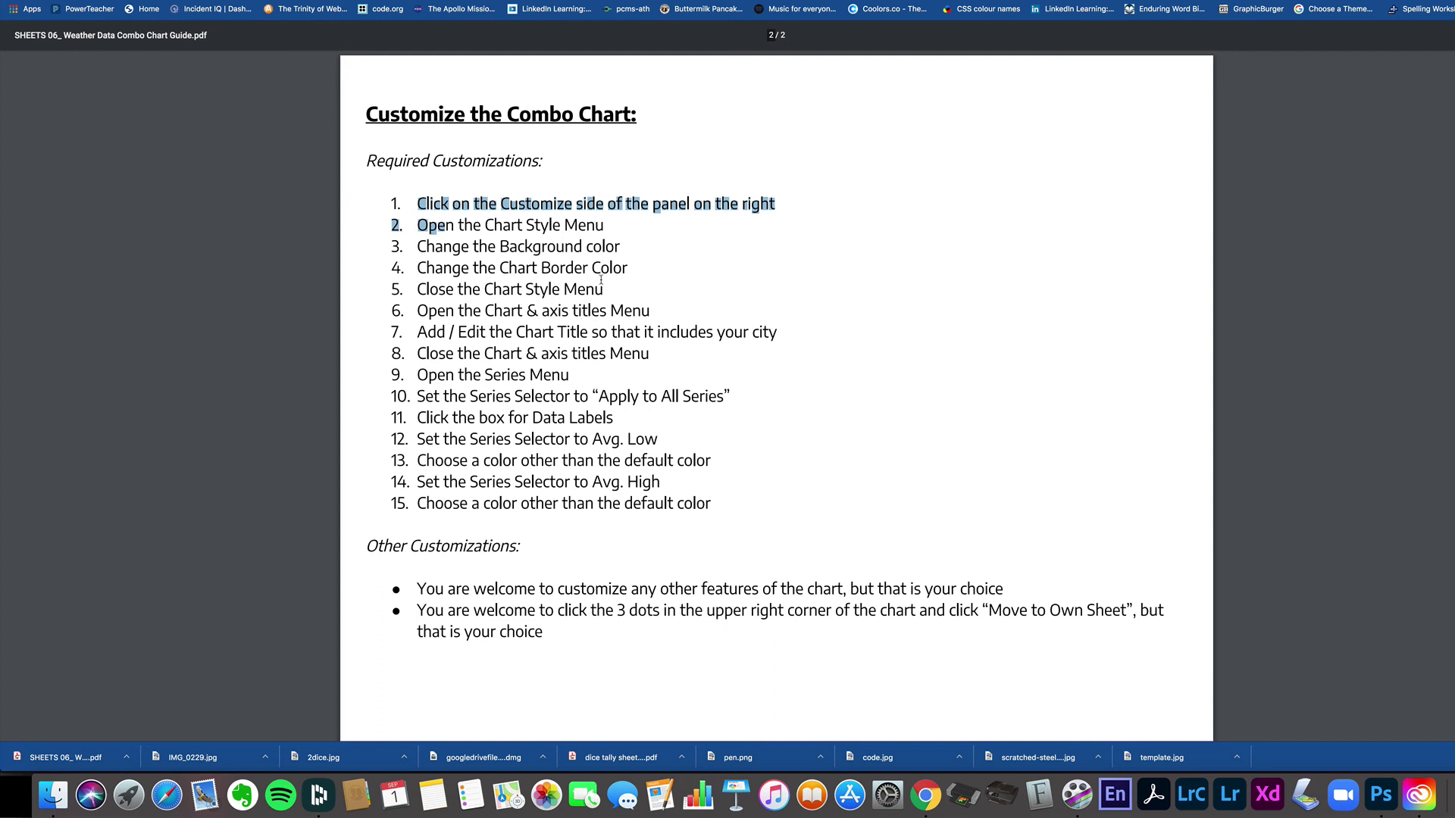
drag(601, 279, 594, 461)
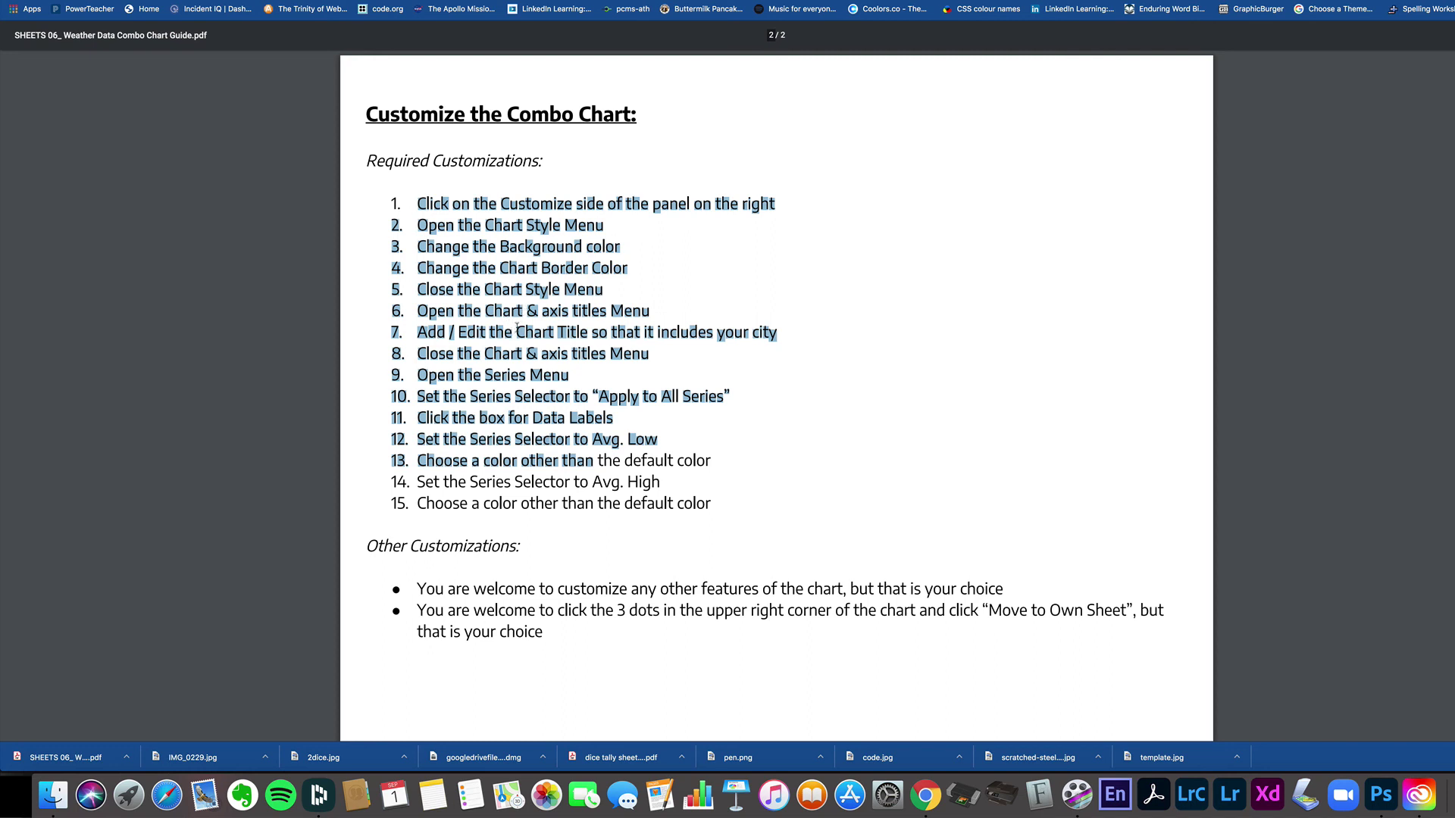
click(917, 247)
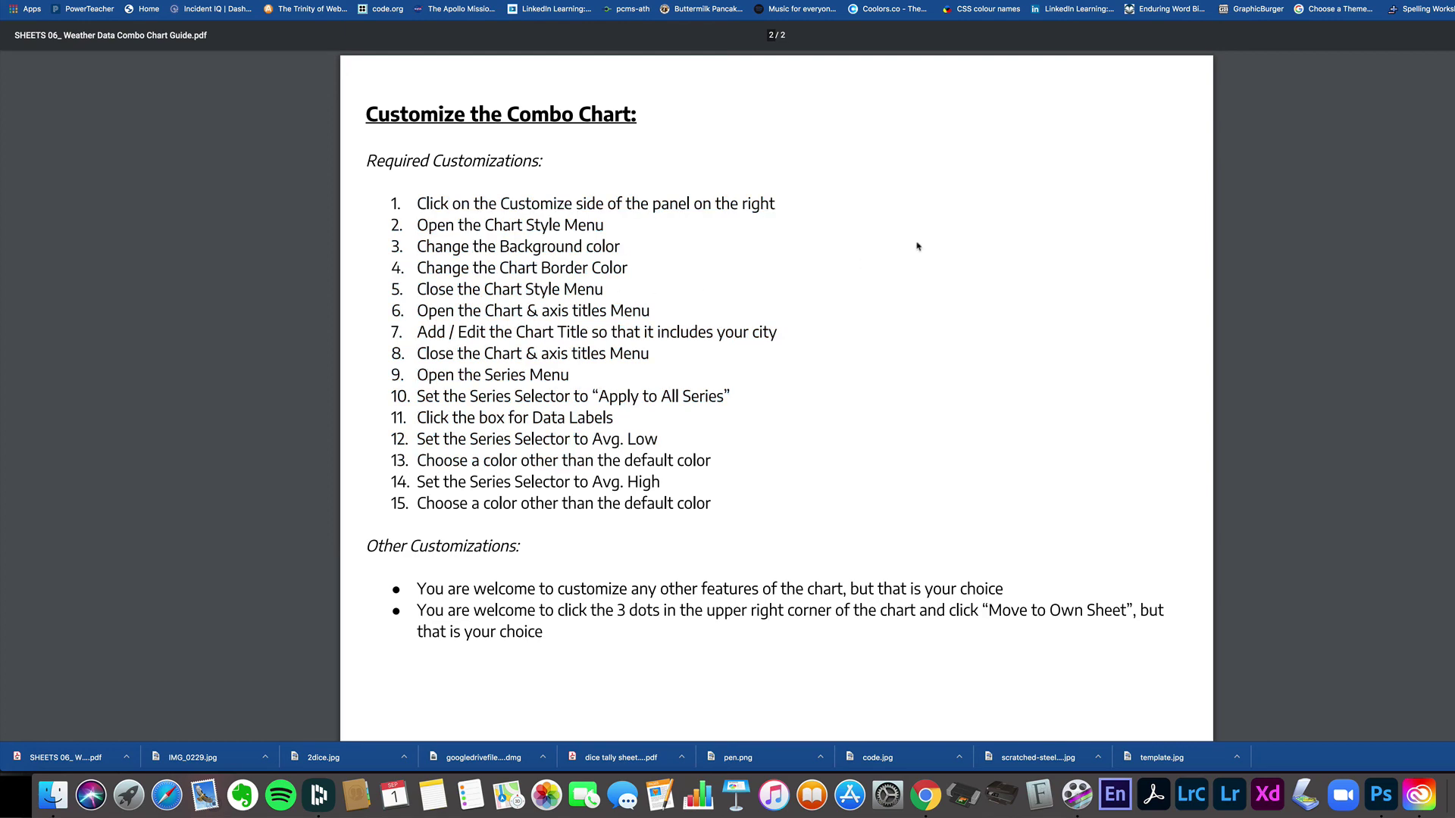